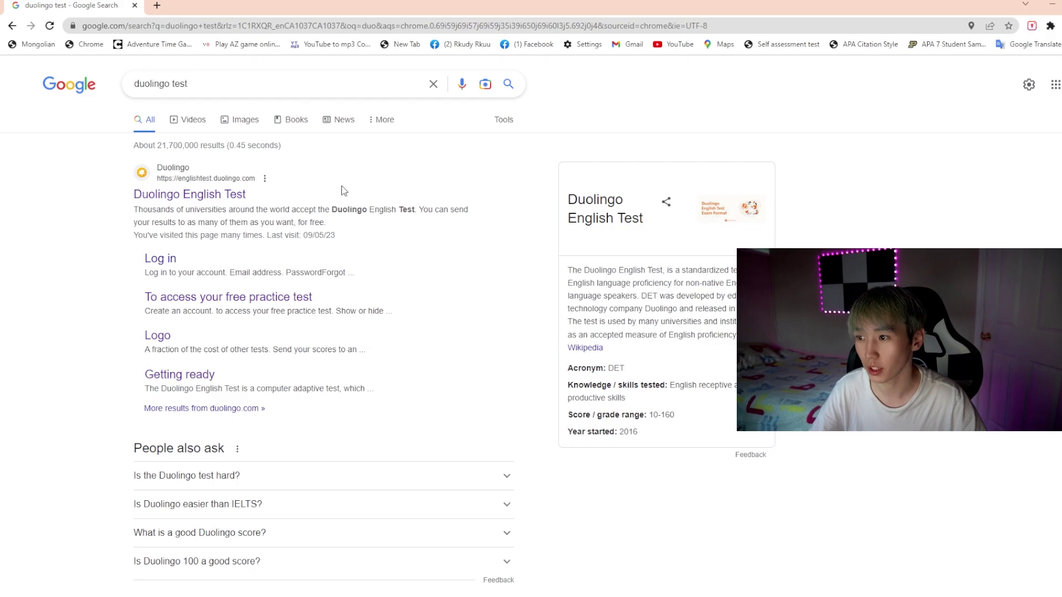
Step: Open the Duolingo English Test site from the search results and highlight the university acceptance claim in its introduction
{"action": "left_click", "coordinate": [194, 195]}
{"action": "scroll", "coordinate": [455, 219], "scroll_direction": "down", "scroll_amount": 3}
{"action": "scroll", "coordinate": [453, 219], "scroll_direction": "up", "scroll_amount": 3}
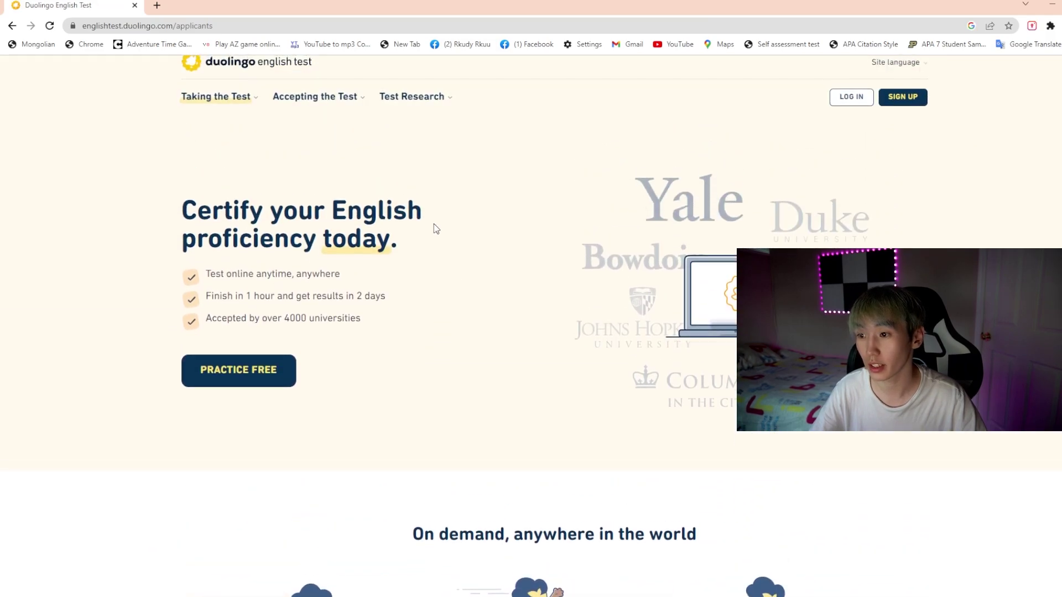
{"action": "left_click_drag", "start_coordinate": [367, 327], "coordinate": [280, 328]}
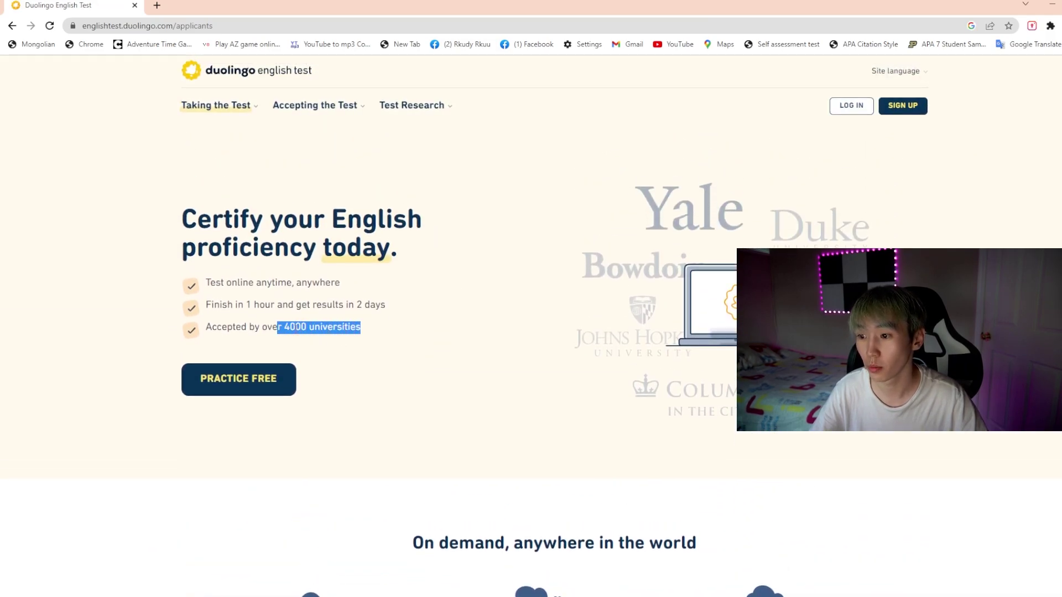
{"action": "left_click", "coordinate": [422, 330]}
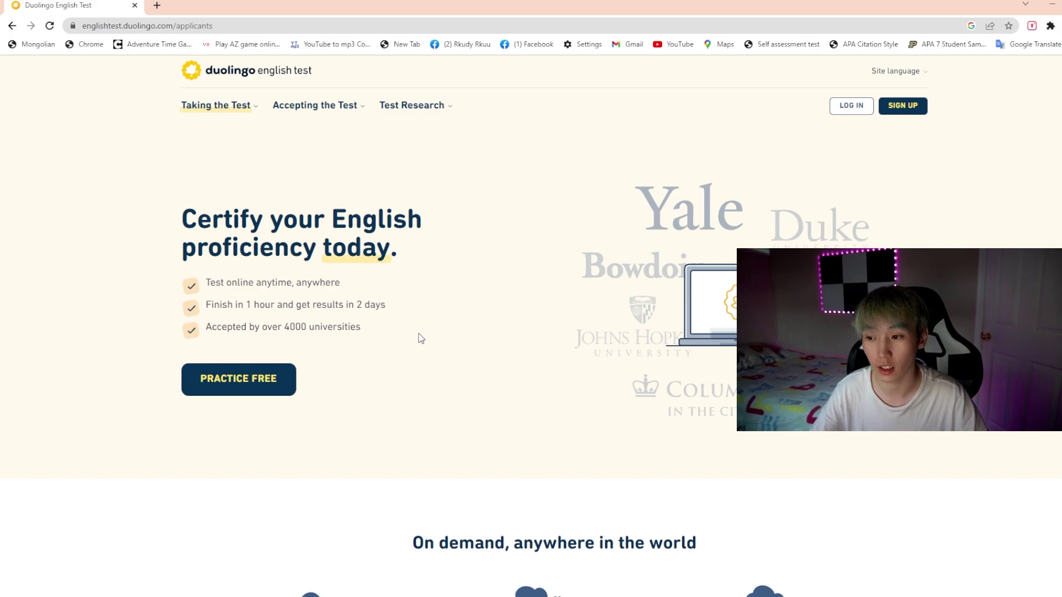
{"action": "scroll", "coordinate": [421, 337], "scroll_direction": "down", "scroll_amount": 2}
{"action": "scroll", "coordinate": [420, 338], "scroll_direction": "up", "scroll_amount": 2}
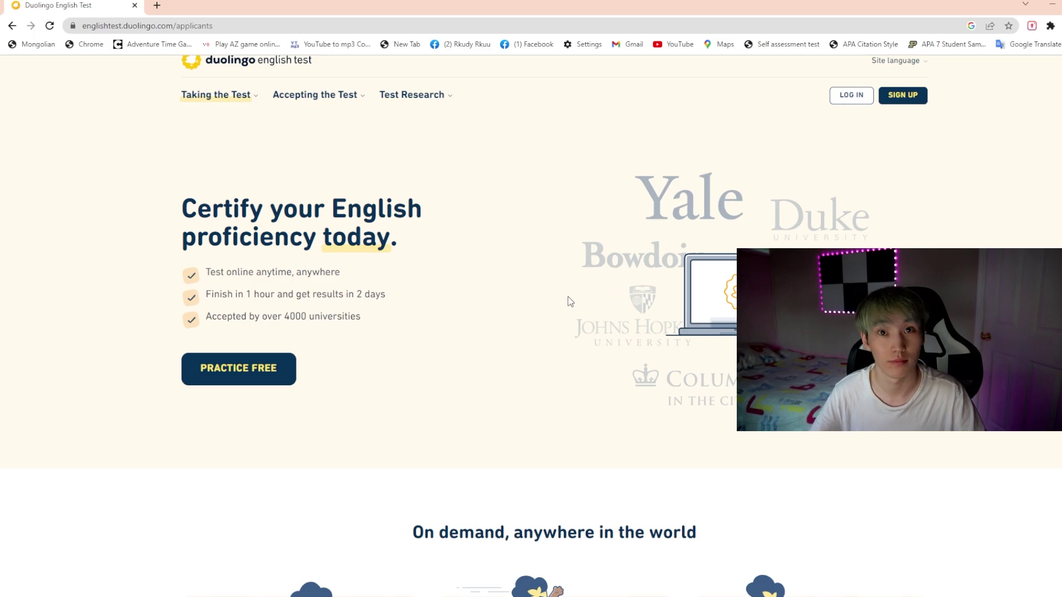
Step: Examine the "On demand, anywhere in the world" section, highlighting its Fast and Convenient benefits
{"action": "scroll", "coordinate": [553, 299], "scroll_direction": "down", "scroll_amount": 7}
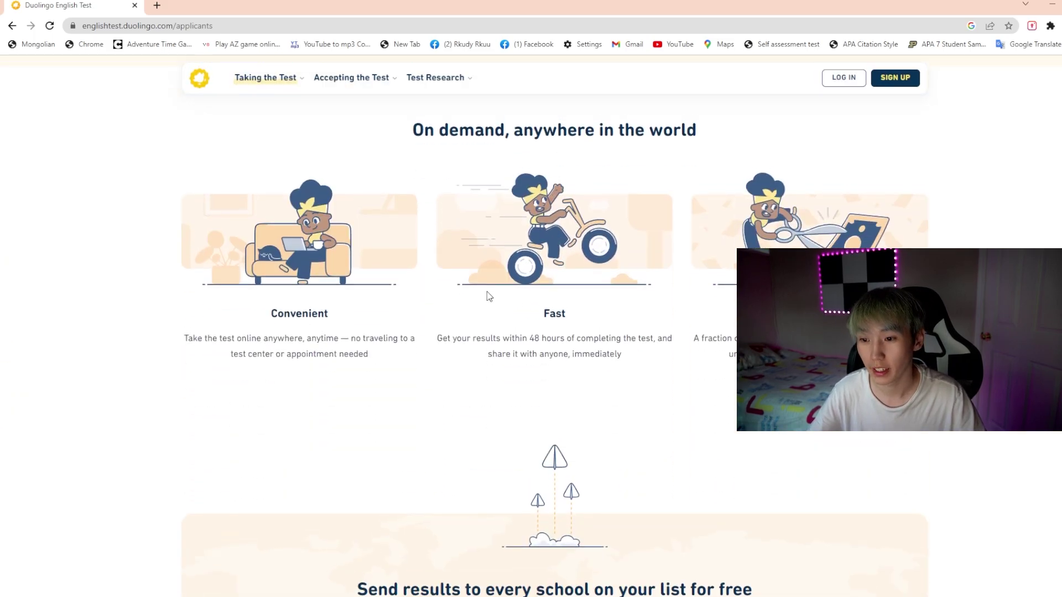
{"action": "scroll", "coordinate": [487, 297], "scroll_direction": "up", "scroll_amount": 1}
{"action": "double_click", "coordinate": [532, 363]}
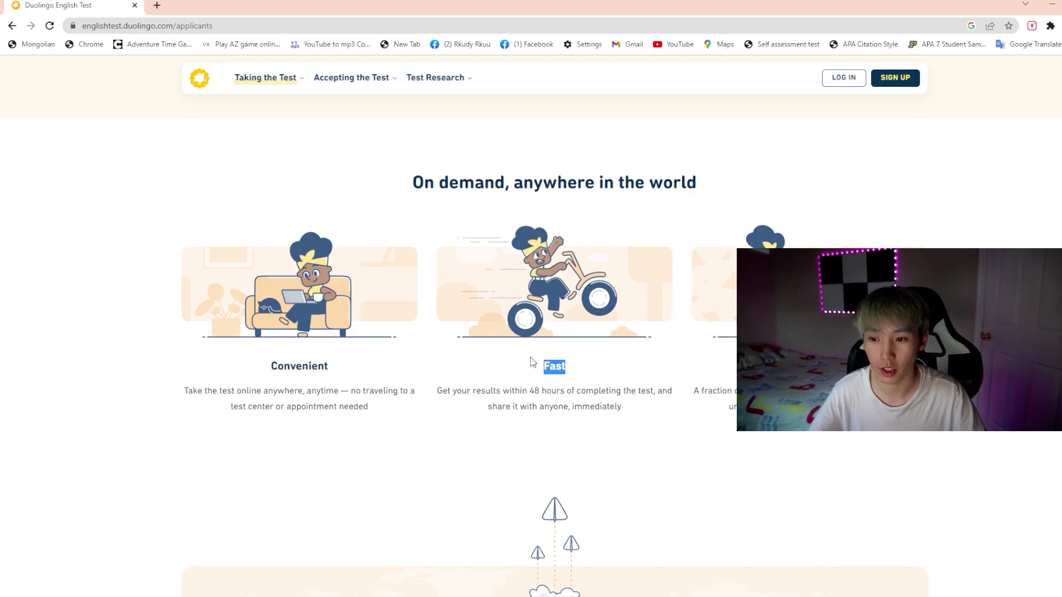
{"action": "left_click", "coordinate": [650, 365]}
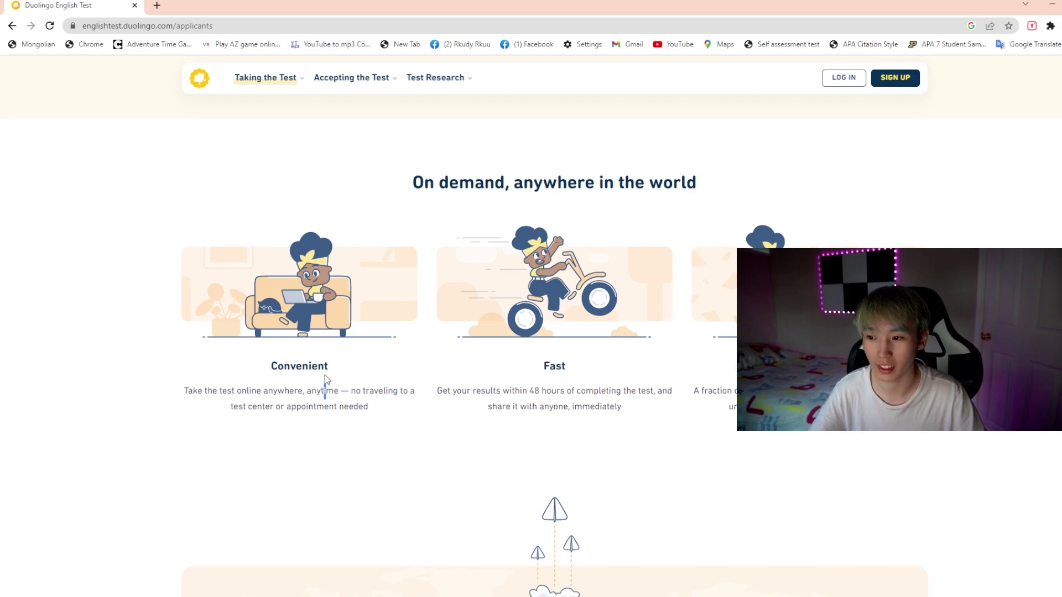
{"action": "mouse_move", "coordinate": [349, 369]}
{"action": "left_mouse_down"}
{"action": "mouse_move", "coordinate": [269, 367]}
{"action": "mouse_move", "coordinate": [361, 373]}
{"action": "left_mouse_up"}
{"action": "left_click", "coordinate": [240, 371]}
{"action": "left_click", "coordinate": [359, 368]}
{"action": "scroll", "coordinate": [360, 371], "scroll_direction": "up", "scroll_amount": 6}
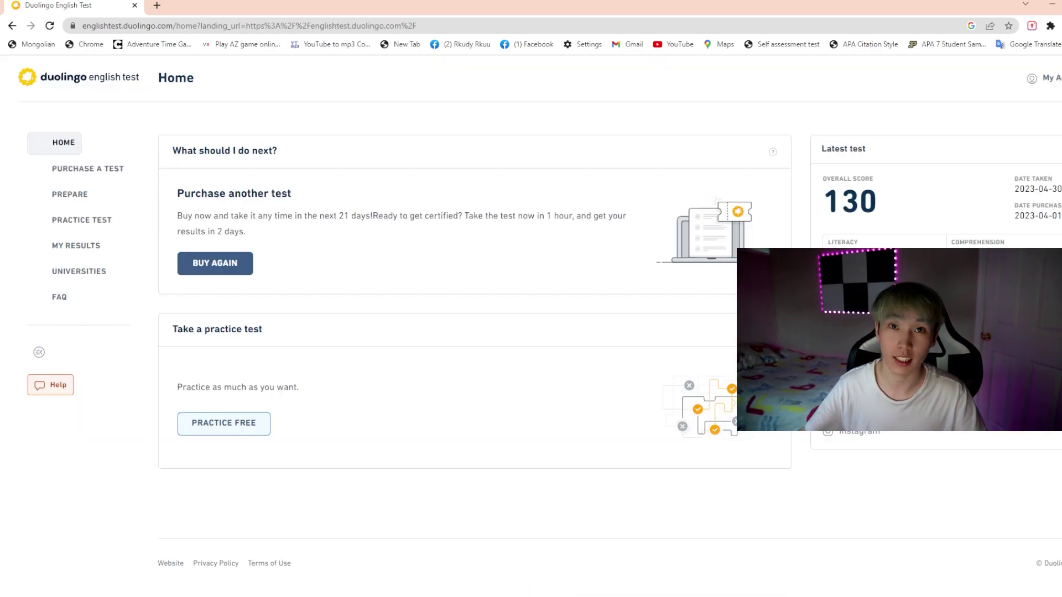
Step: Highlight the overall score of the latest test on the account home page
{"action": "left_click_drag", "start_coordinate": [889, 214], "coordinate": [824, 202]}
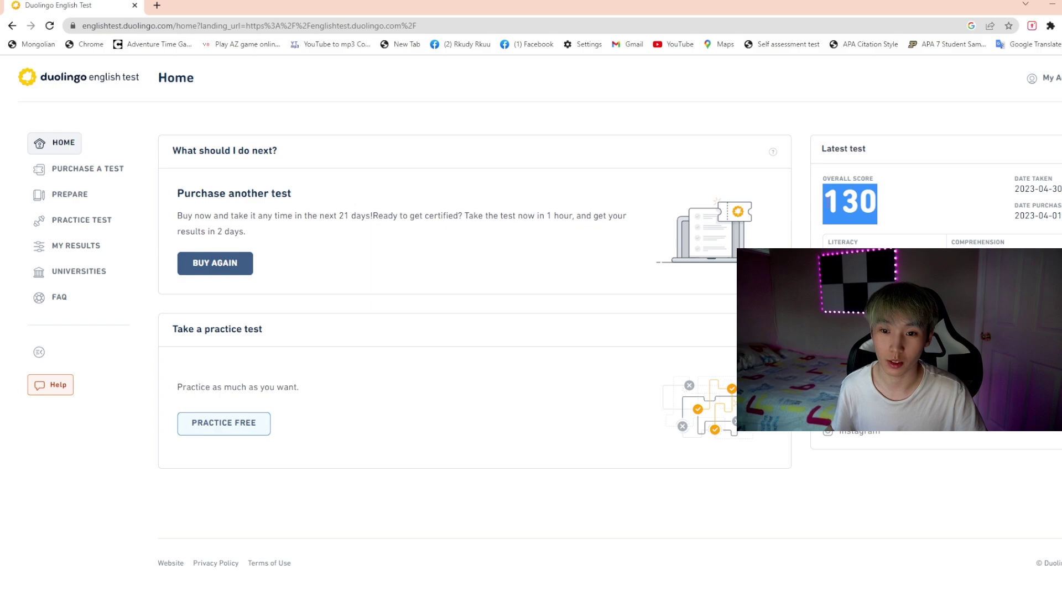
{"action": "left_click", "coordinate": [905, 202]}
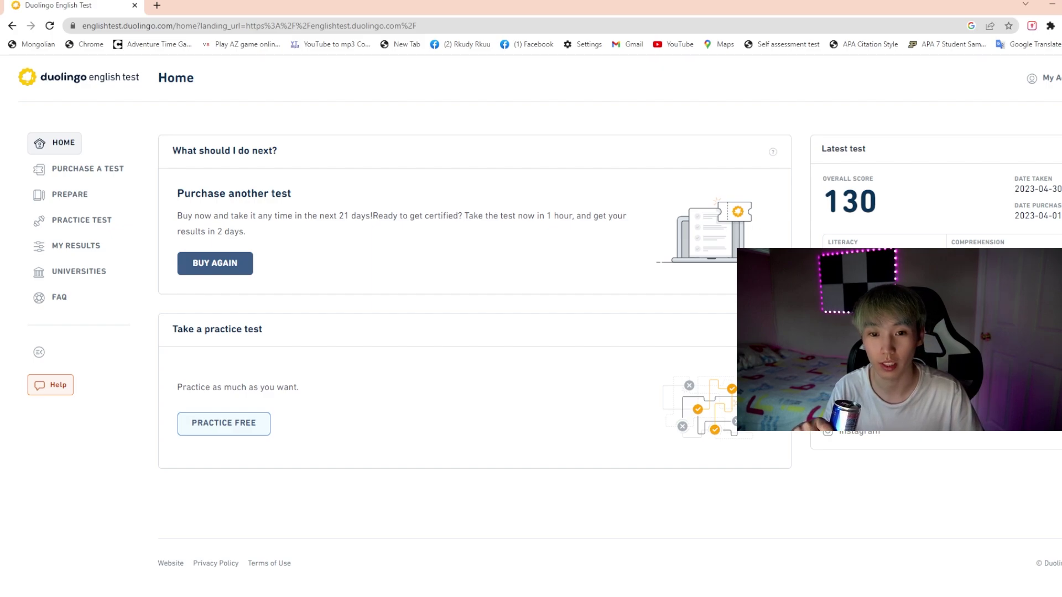
{"action": "left_click_drag", "start_coordinate": [886, 210], "coordinate": [831, 200]}
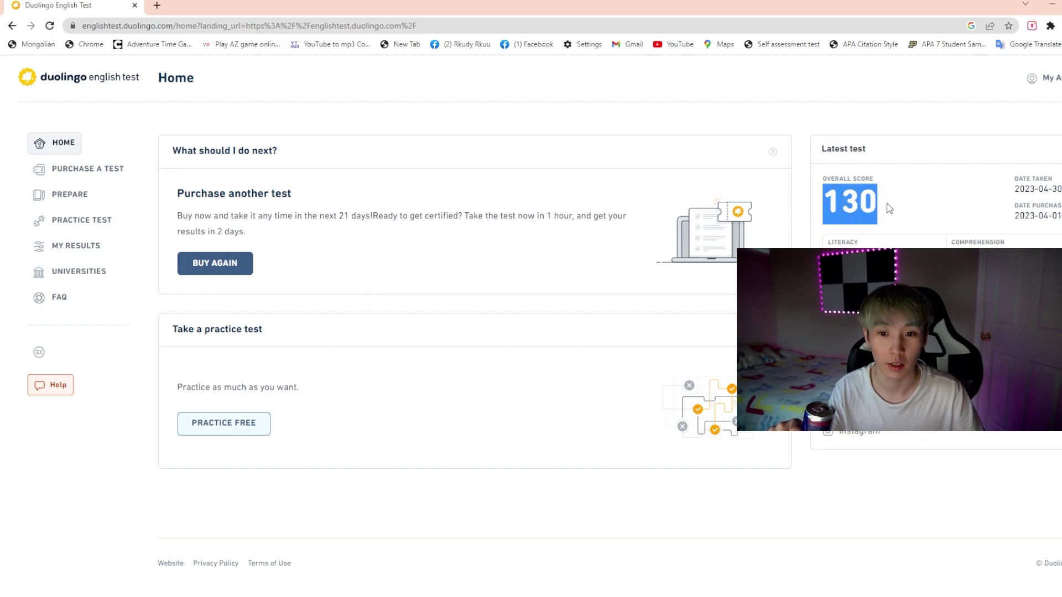
{"action": "left_click", "coordinate": [915, 207]}
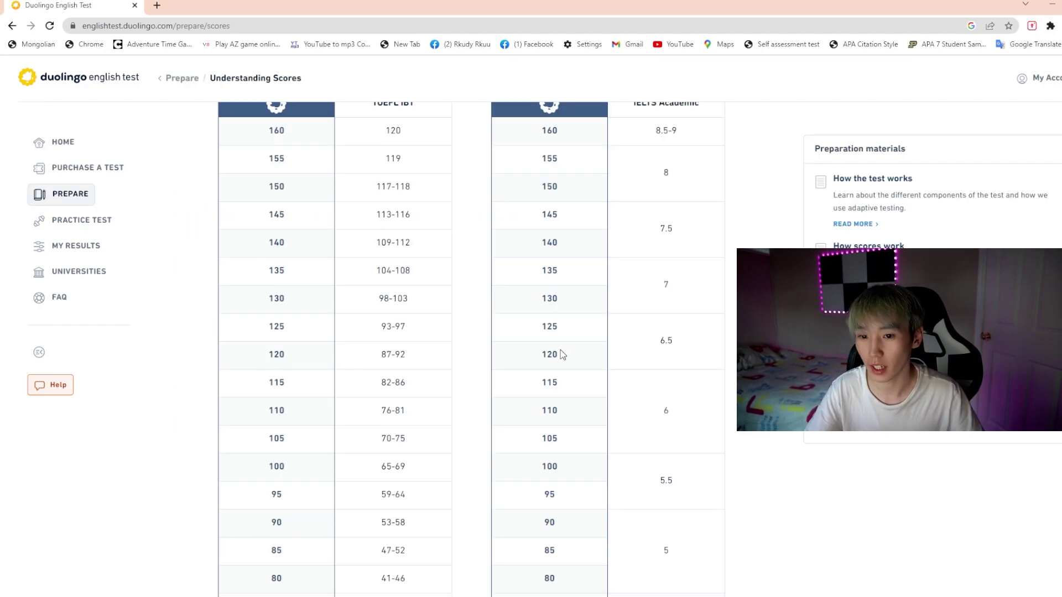
Step: Examine the tables comparing Duolingo English Test scores with TOEFL iBT and IELTS Academic scores
{"action": "scroll", "coordinate": [560, 352], "scroll_direction": "up", "scroll_amount": 3}
{"action": "scroll", "coordinate": [559, 354], "scroll_direction": "up", "scroll_amount": 4}
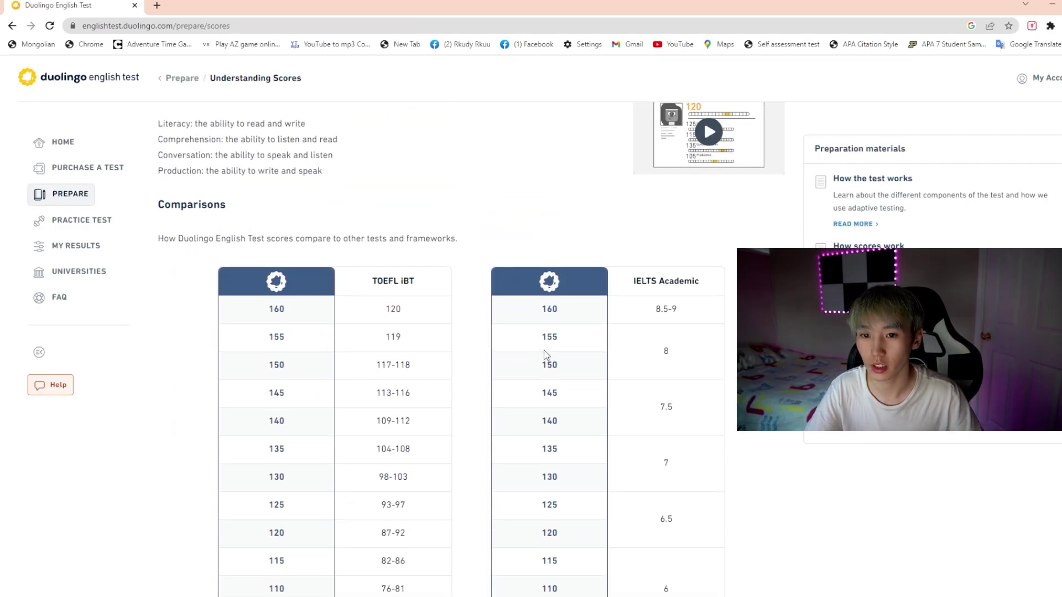
{"action": "scroll", "coordinate": [542, 352], "scroll_direction": "down", "scroll_amount": 6}
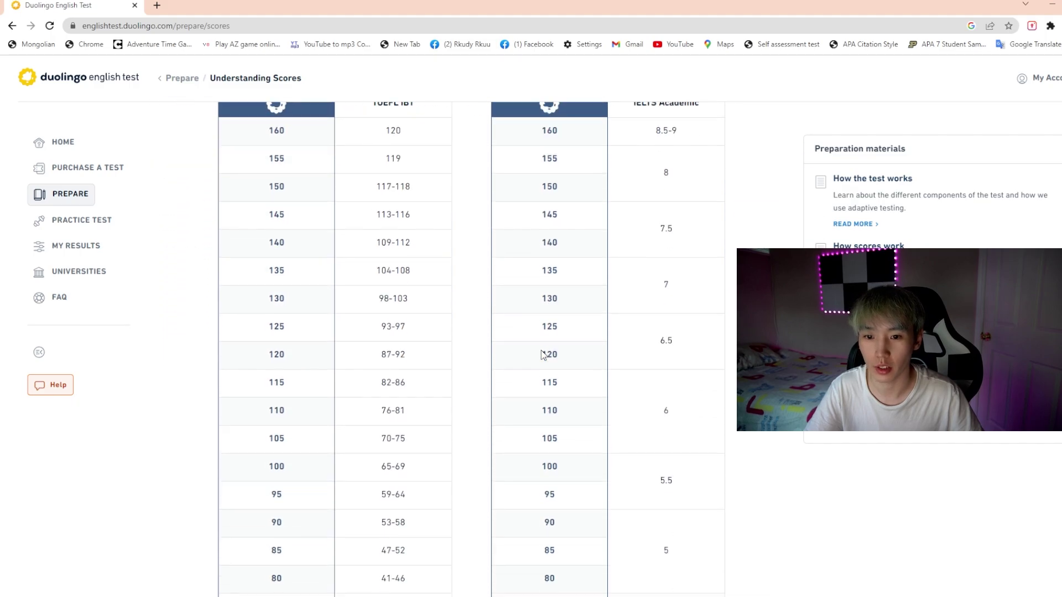
{"action": "scroll", "coordinate": [595, 353], "scroll_direction": "up", "scroll_amount": 2}
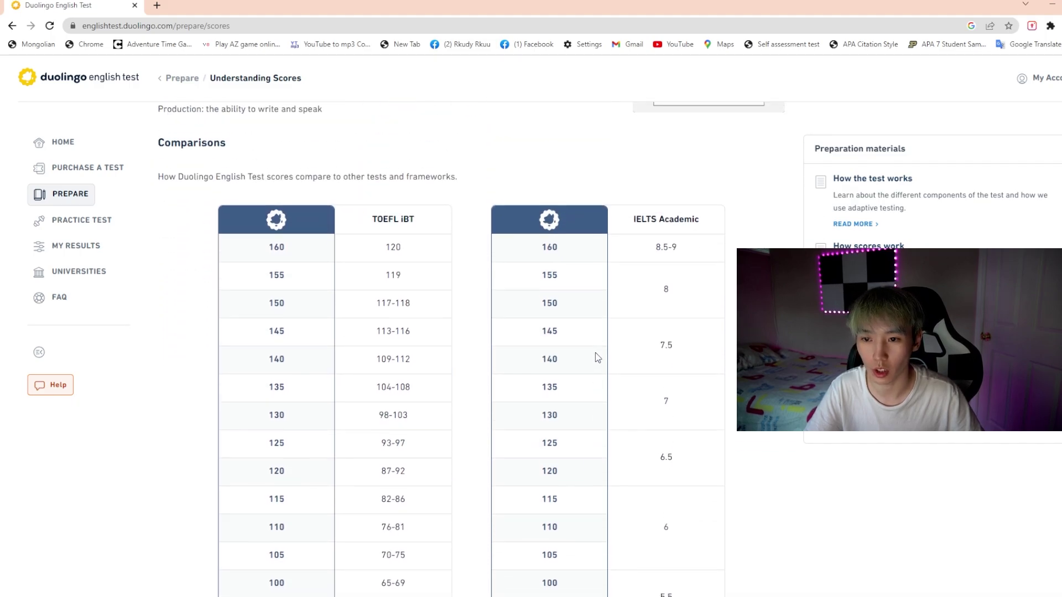
{"action": "scroll", "coordinate": [595, 353], "scroll_direction": "down", "scroll_amount": 1}
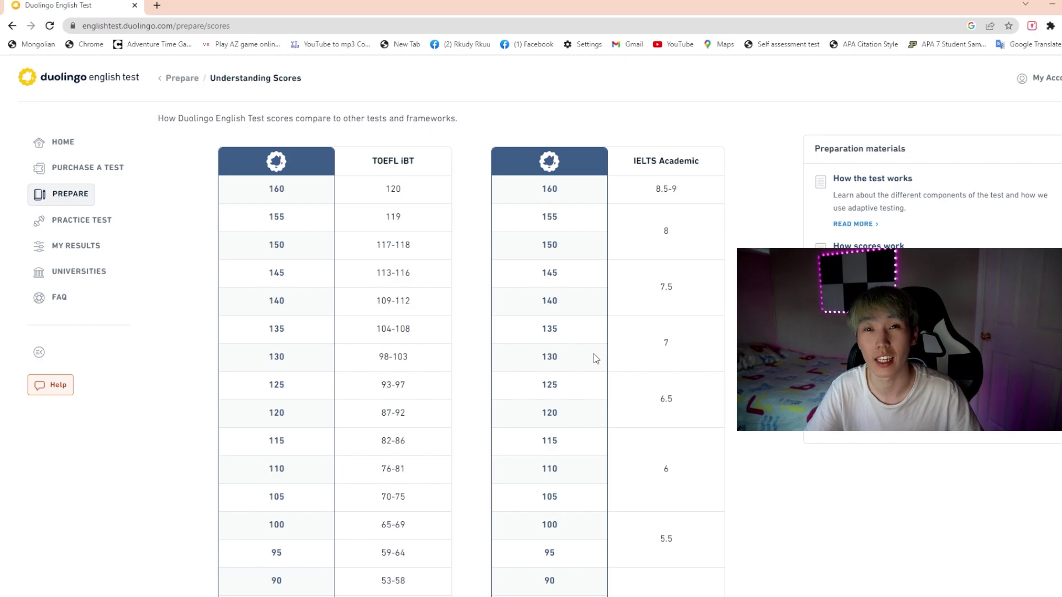
{"action": "scroll", "coordinate": [667, 365], "scroll_direction": "down", "scroll_amount": 1}
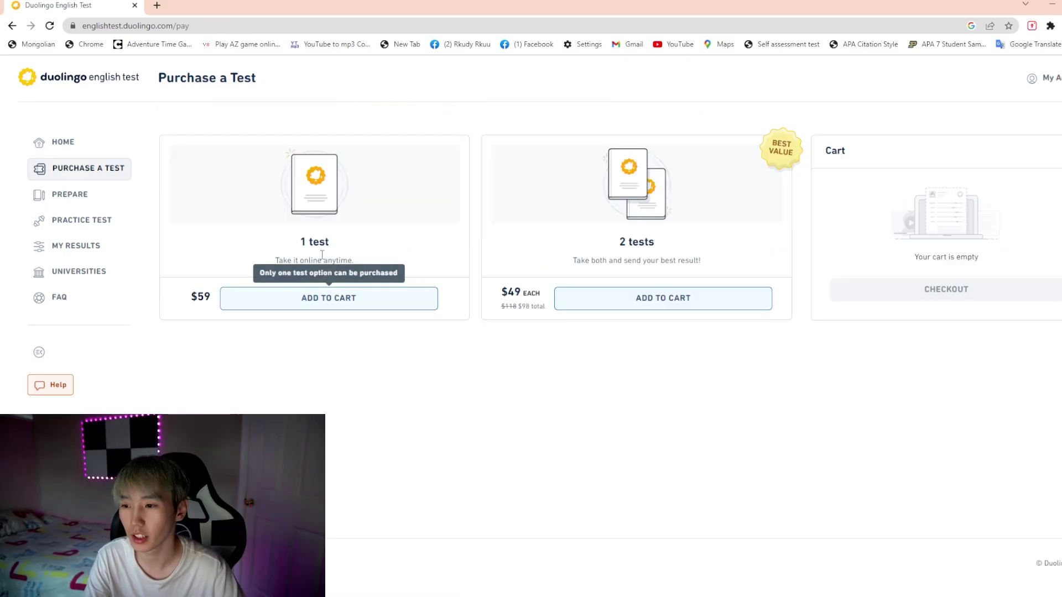
Step: Highlight the prices of the one-test and two-test options on the purchase page, and open the preparation section
{"action": "double_click", "coordinate": [211, 298]}
{"action": "left_click", "coordinate": [242, 340]}
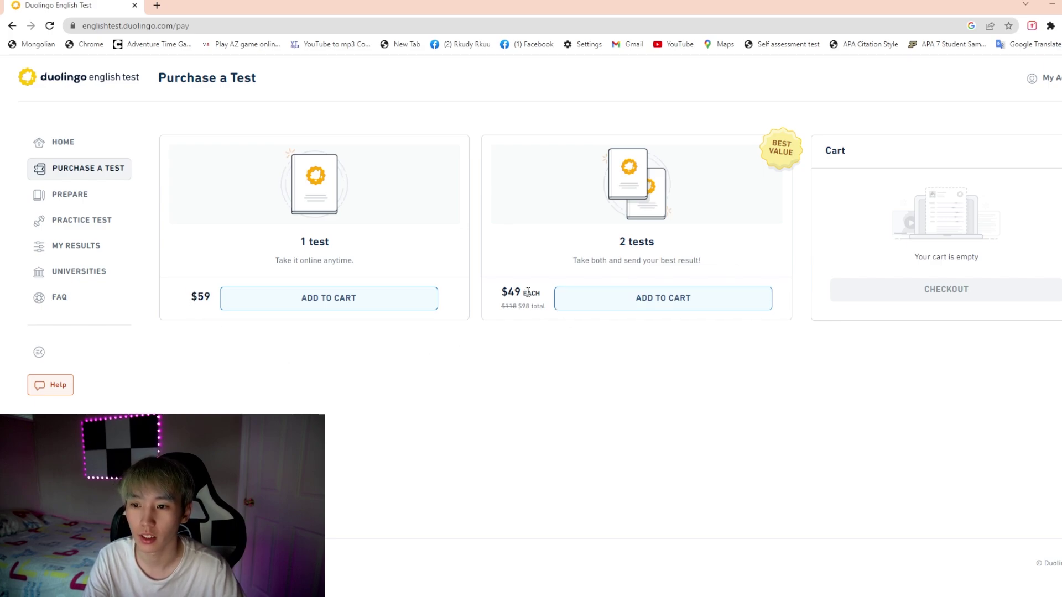
{"action": "left_click_drag", "start_coordinate": [528, 292], "coordinate": [501, 292]}
{"action": "left_click", "coordinate": [578, 351]}
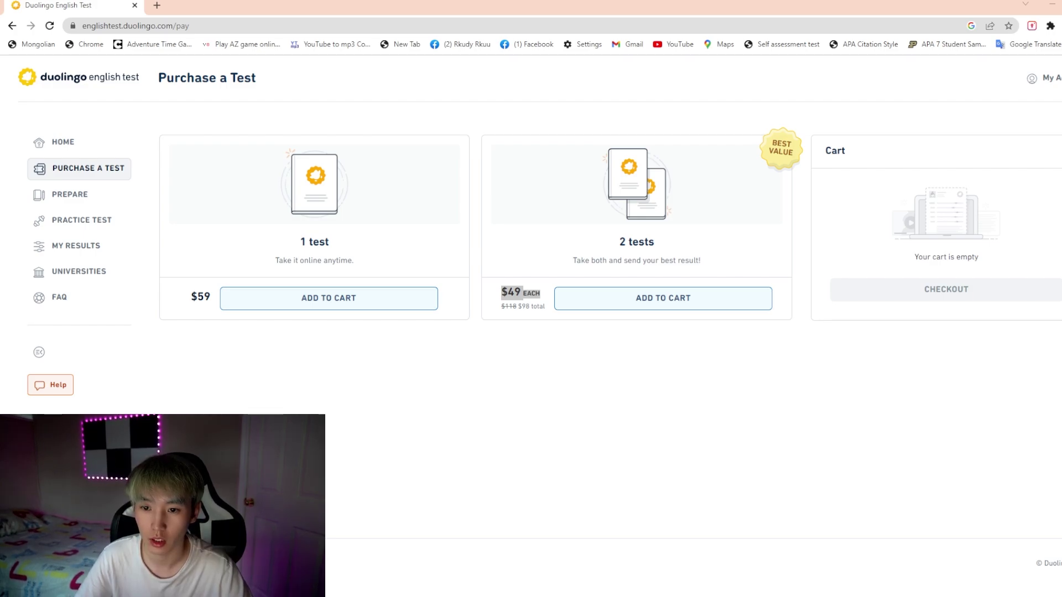
{"action": "key", "text": "alt+Tab"}
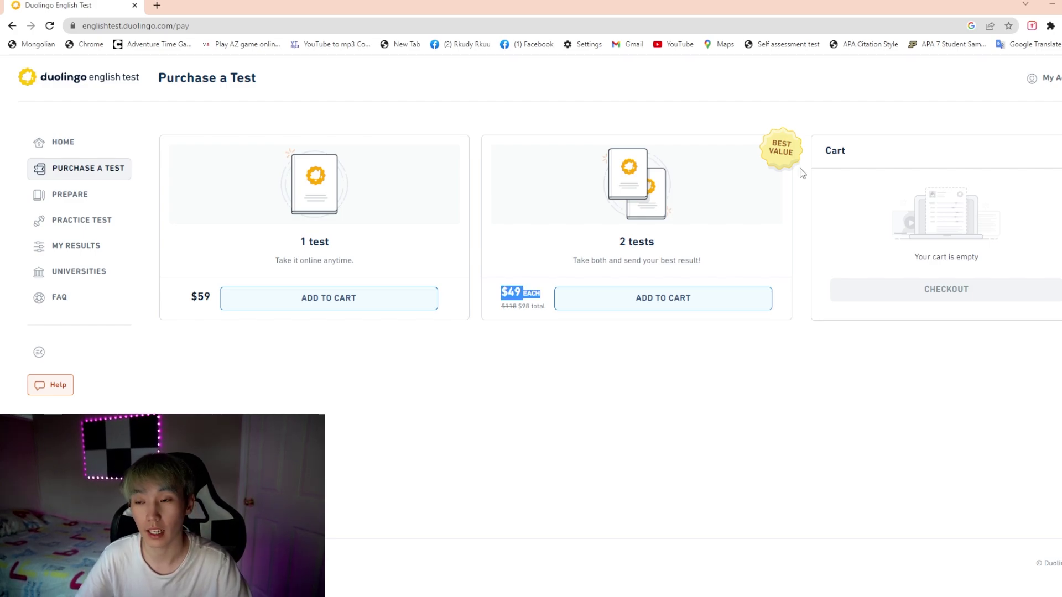
{"action": "left_click", "coordinate": [354, 384]}
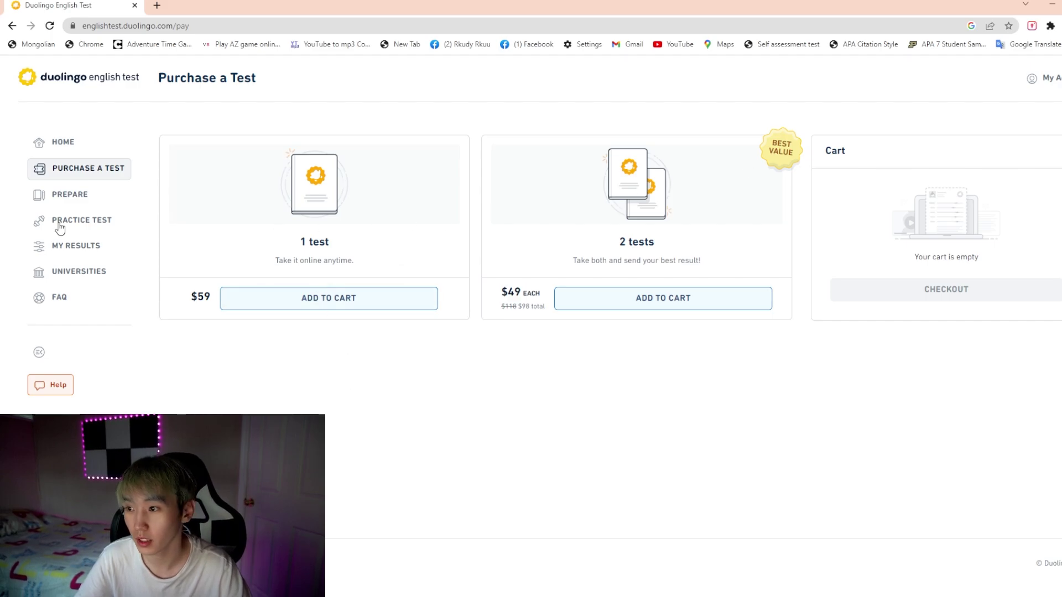
{"action": "left_click", "coordinate": [73, 195]}
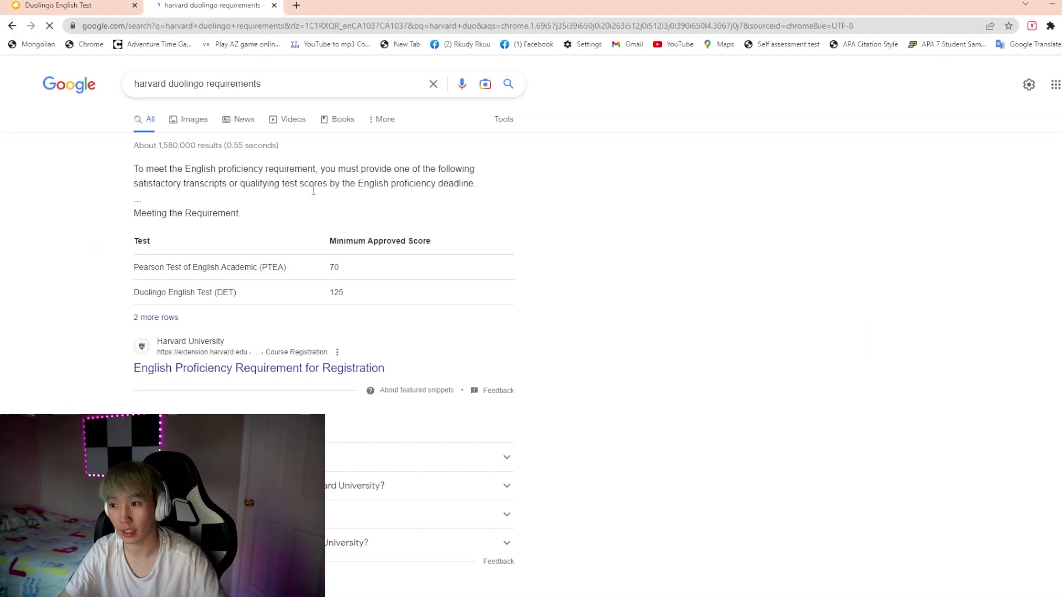
Step: Highlight Harvard's minimum Duolingo English Test score, and search Google for "mit duolingo requirements"
{"action": "left_click_drag", "start_coordinate": [343, 292], "coordinate": [286, 294]}
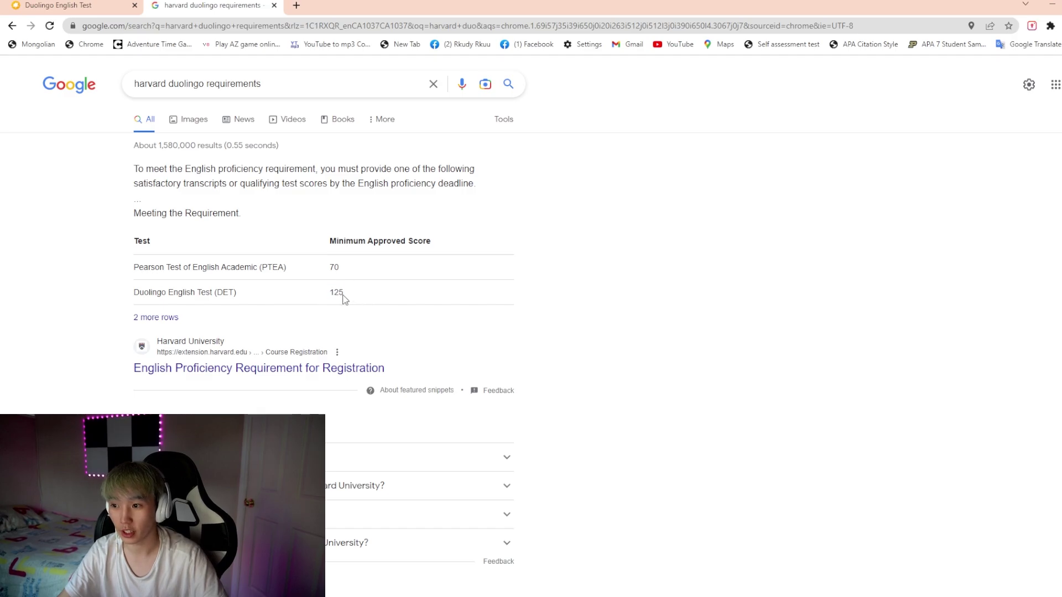
{"action": "left_click", "coordinate": [391, 285]}
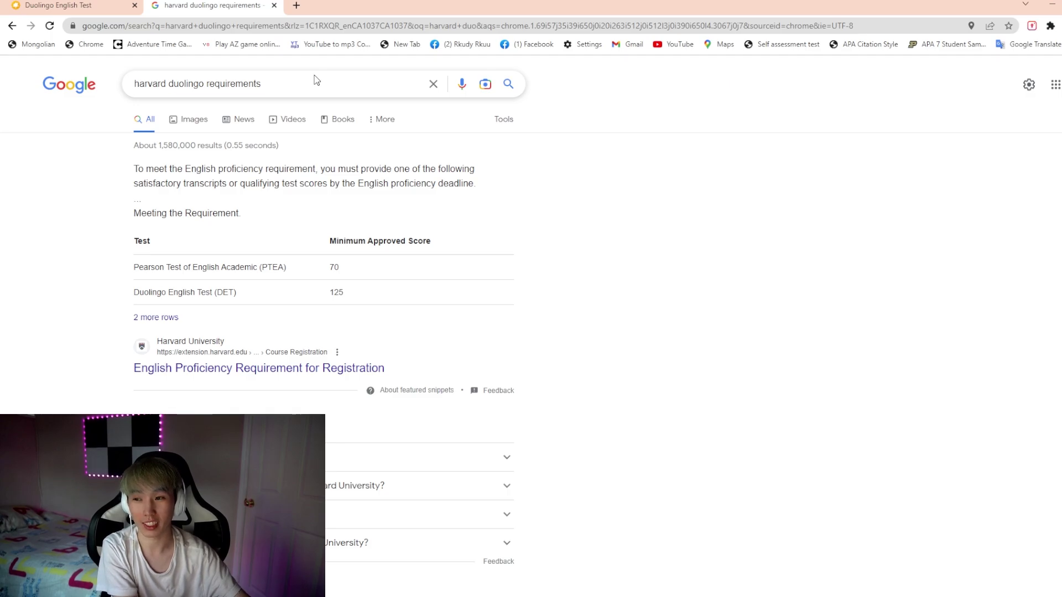
{"action": "left_click_drag", "start_coordinate": [310, 83], "coordinate": [46, 79]}
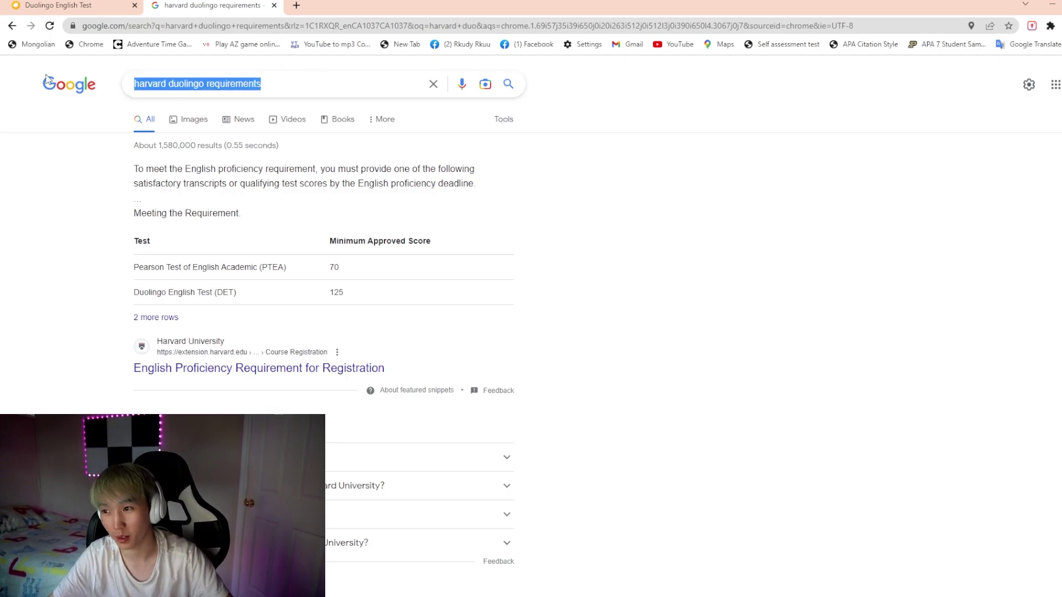
{"action": "key", "text": "BackSpace"}
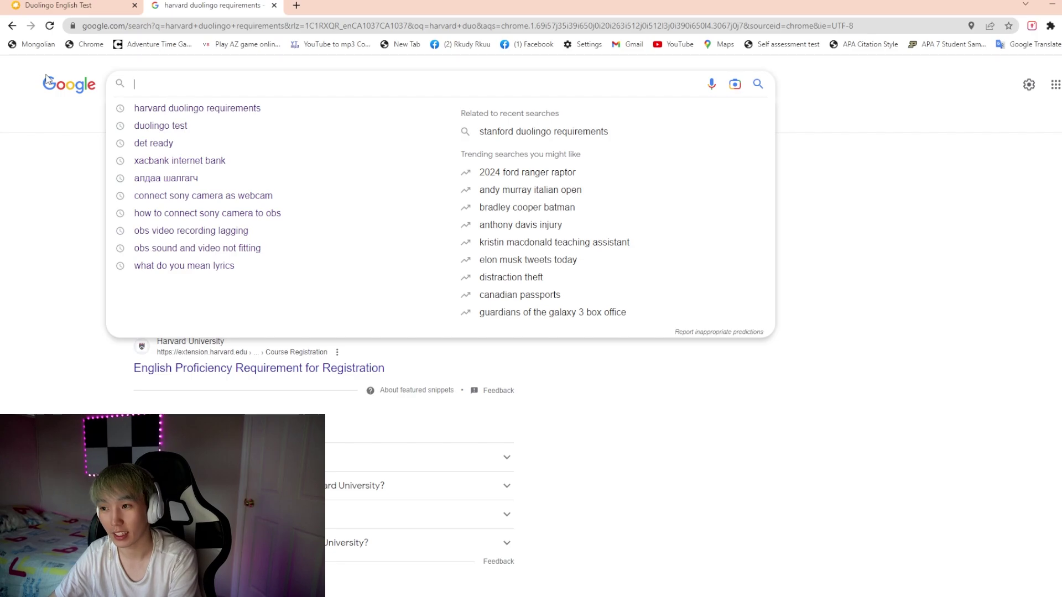
{"action": "type", "text": "mit"}
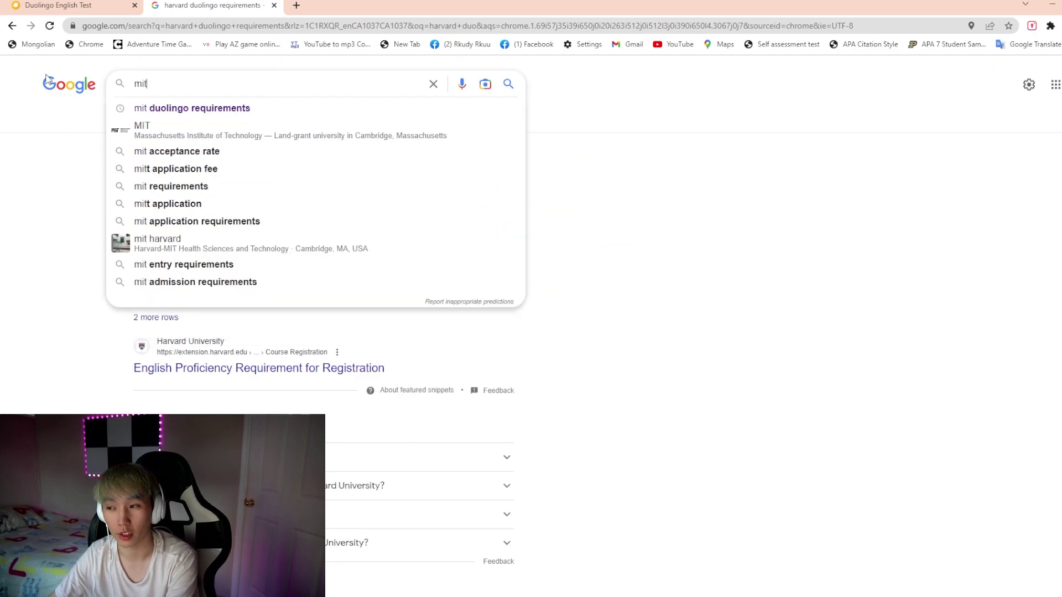
{"action": "key", "text": "Down"}
{"action": "key", "text": "Return"}
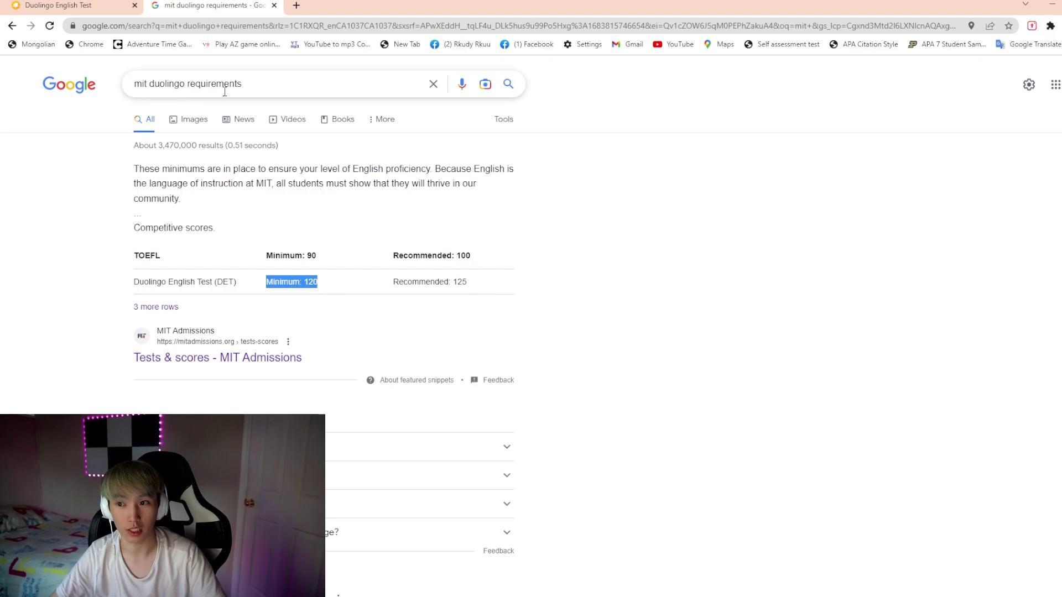
Step: Search Google for "university of toronto duolingo requirements"
{"action": "triple_click", "coordinate": [270, 89]}
{"action": "type", "text": "univer"}
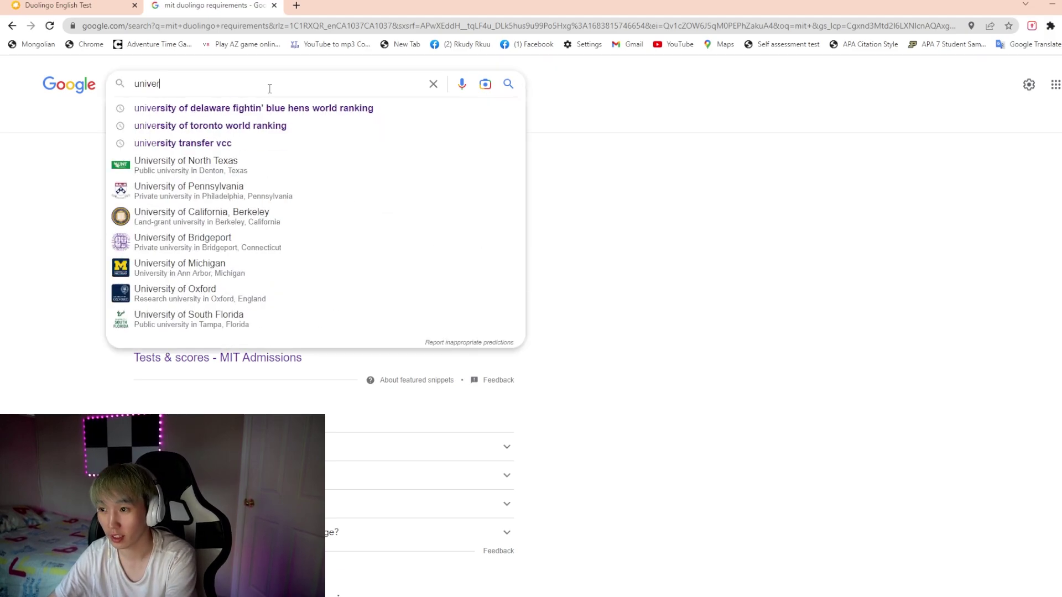
{"action": "type", "text": "sity of to"}
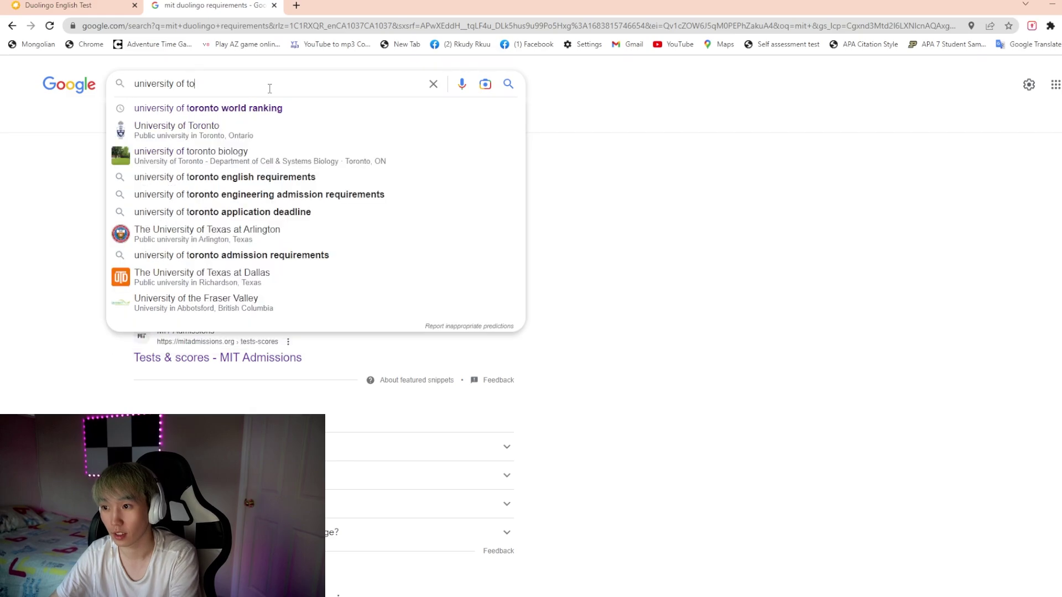
{"action": "type", "text": "ronto du"}
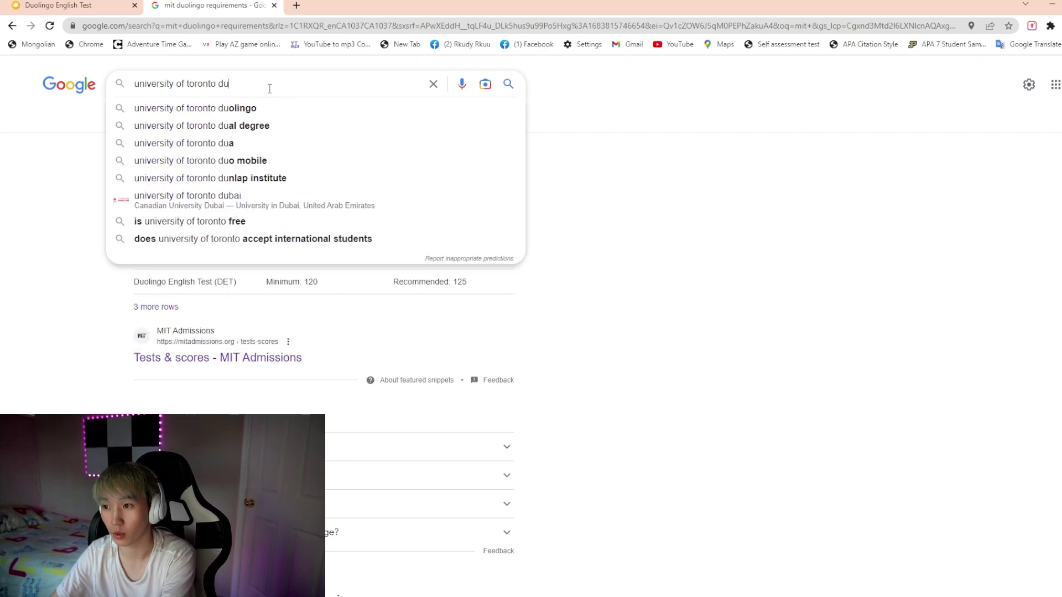
{"action": "type", "text": "olingo requirements"}
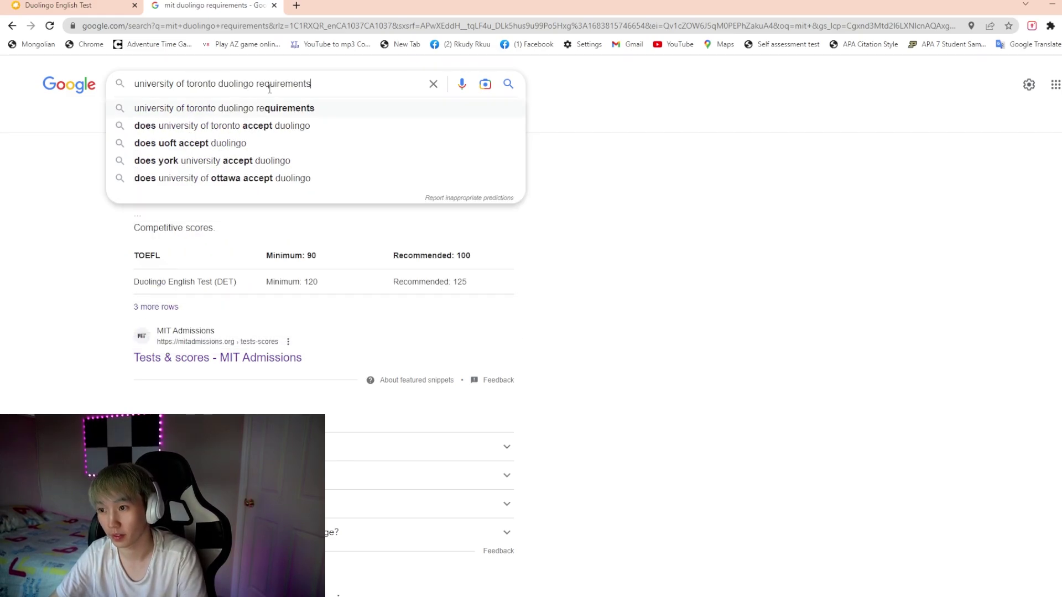
{"action": "key", "text": "Return"}
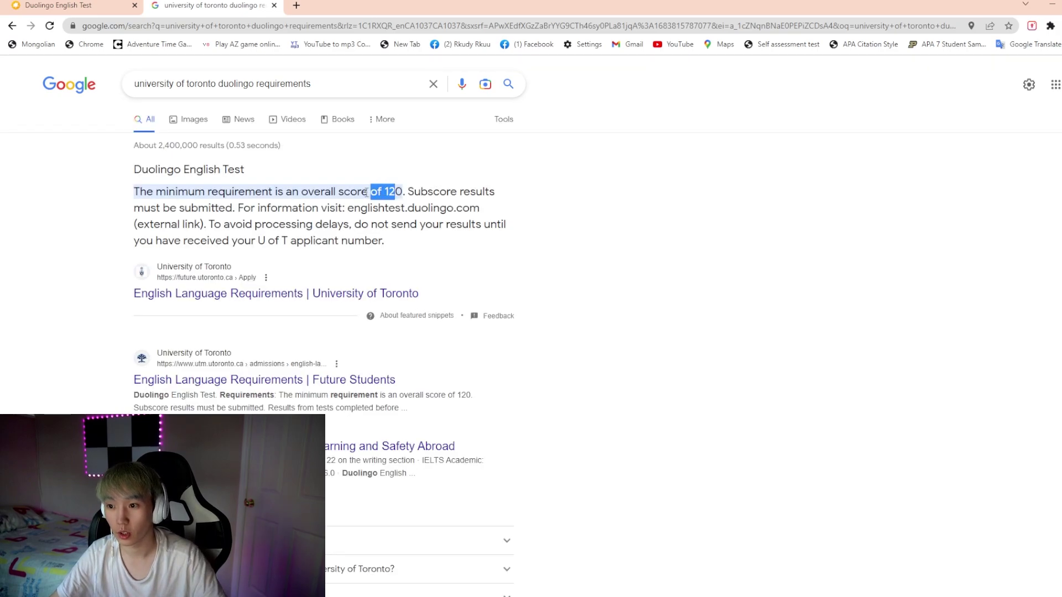
Step: Highlight the minimum overall score in the University of Toronto result and close the search tab
{"action": "left_click_drag", "start_coordinate": [404, 192], "coordinate": [348, 192]}
{"action": "left_click", "coordinate": [443, 184]}
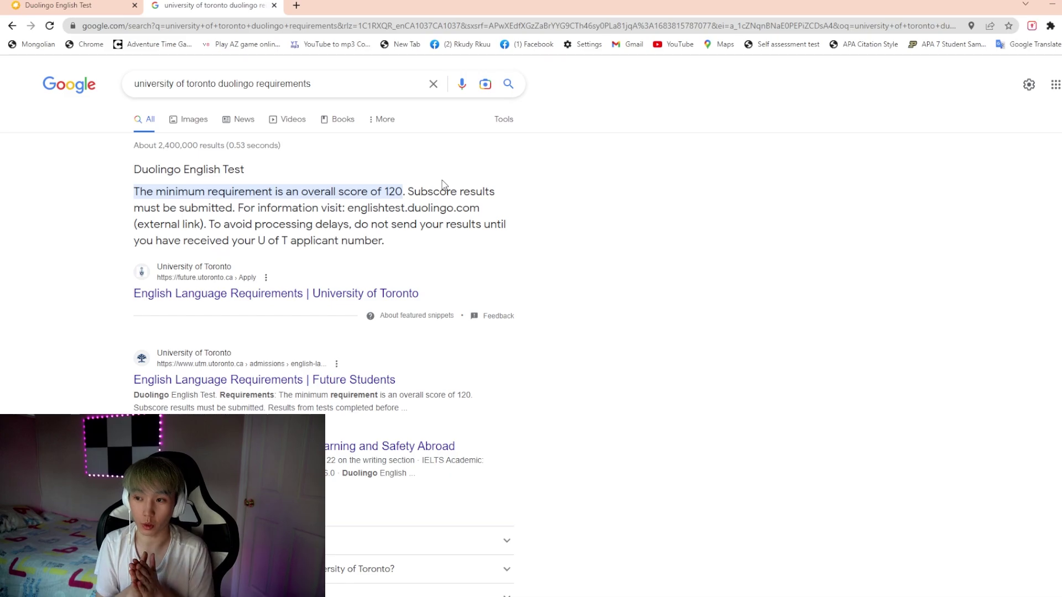
{"action": "key", "text": "ctrl+w"}
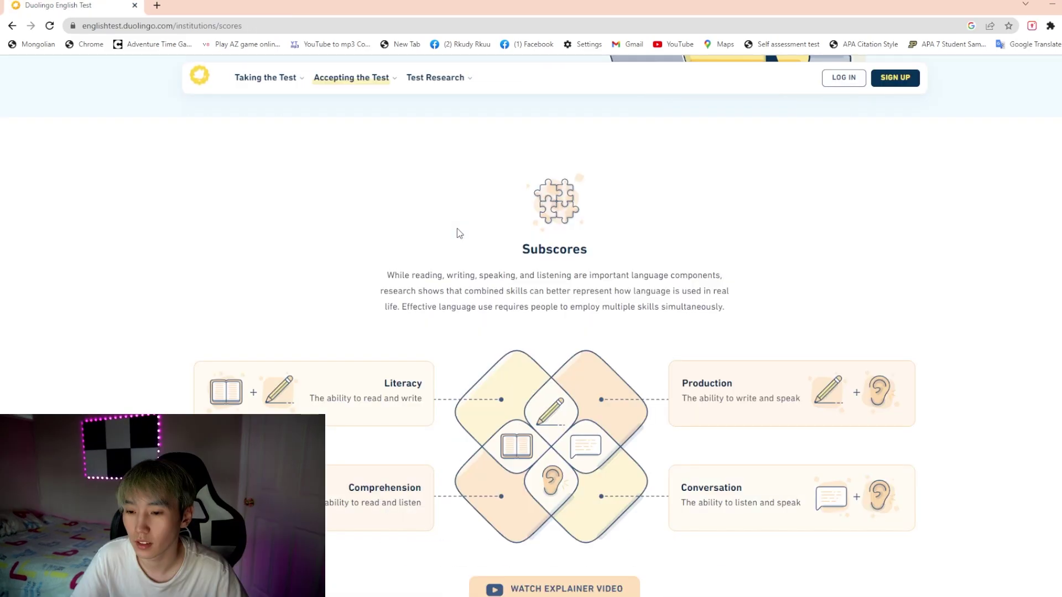
Step: Highlight the descriptions of the Literacy and Production subscores in the Subscores section
{"action": "scroll", "coordinate": [457, 232], "scroll_direction": "down", "scroll_amount": 2}
{"action": "scroll", "coordinate": [647, 221], "scroll_direction": "up", "scroll_amount": 1}
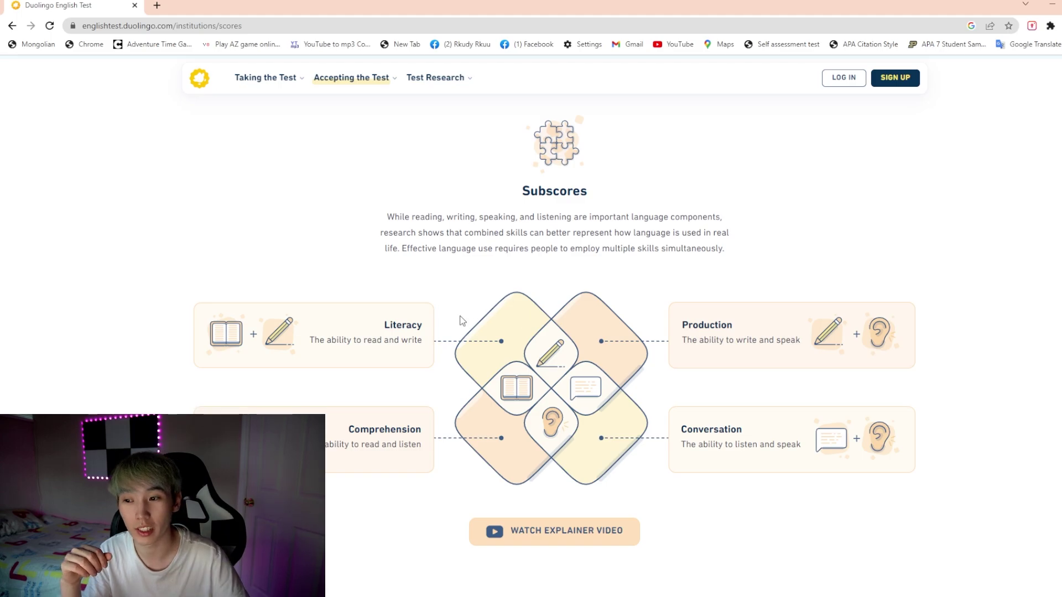
{"action": "left_click_drag", "start_coordinate": [423, 324], "coordinate": [370, 326]}
{"action": "triple_click", "coordinate": [376, 339]}
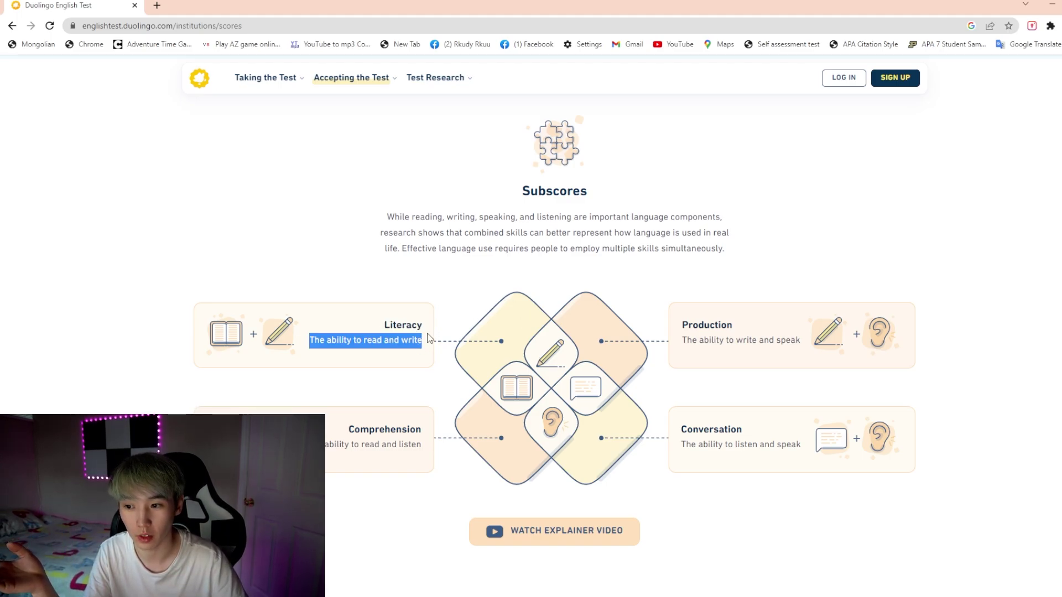
{"action": "left_click", "coordinate": [430, 338]}
{"action": "left_click_drag", "start_coordinate": [754, 330], "coordinate": [711, 301]}
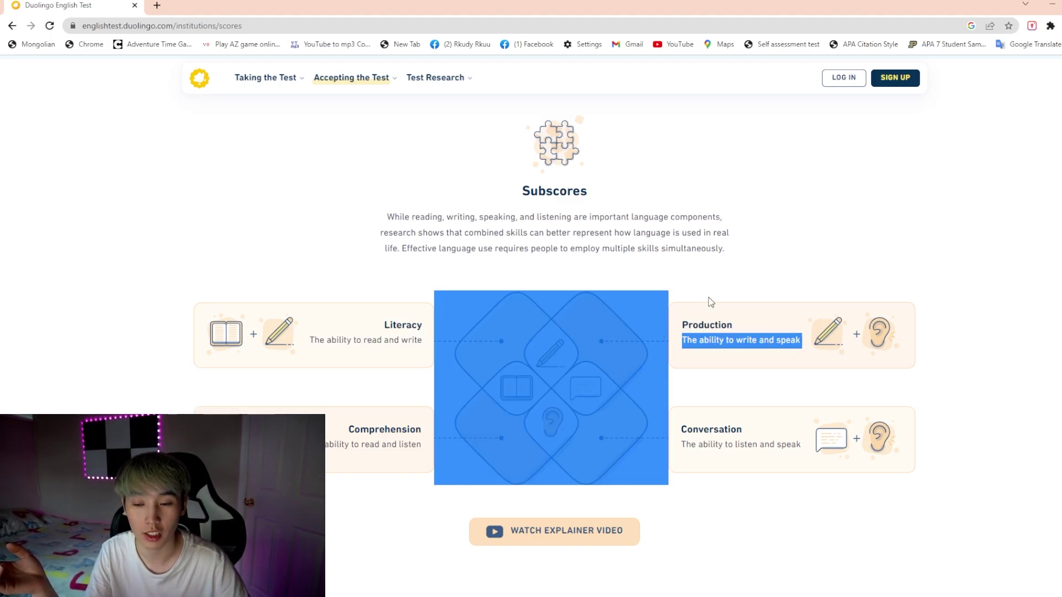
{"action": "left_click", "coordinate": [710, 301]}
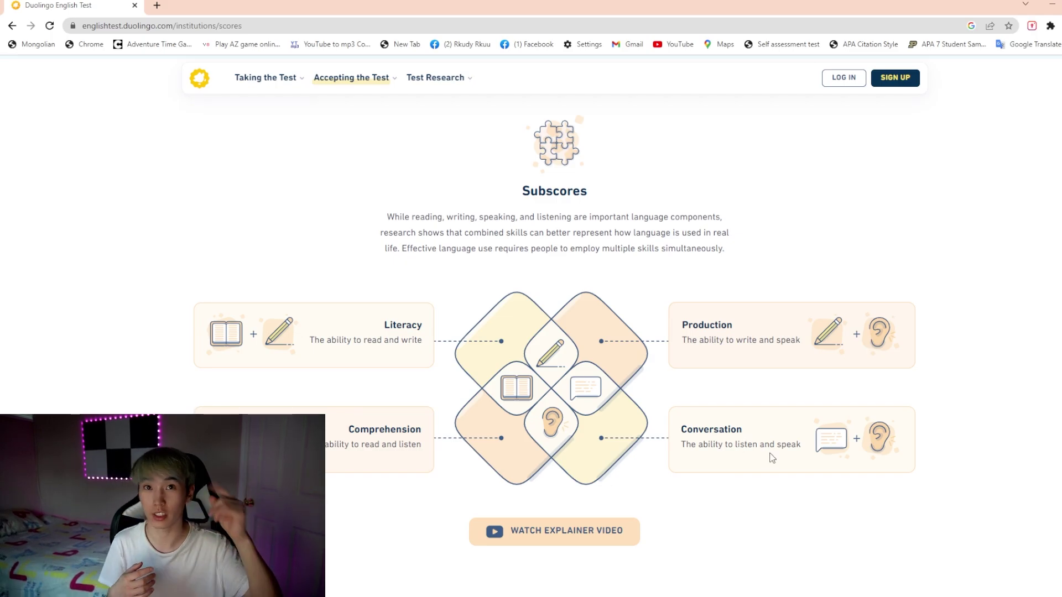
Step: Highlight the Conversation and Comprehension headings in the subscore diagram
{"action": "left_click_drag", "start_coordinate": [743, 430], "coordinate": [723, 430]}
{"action": "left_click", "coordinate": [422, 433]}
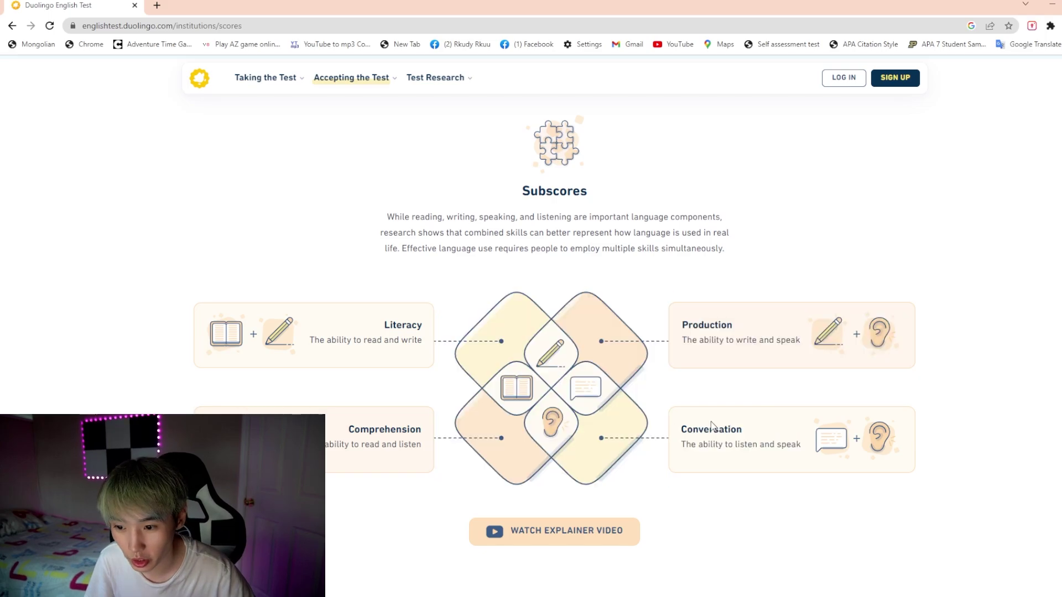
{"action": "left_click_drag", "start_coordinate": [422, 433], "coordinate": [346, 429]}
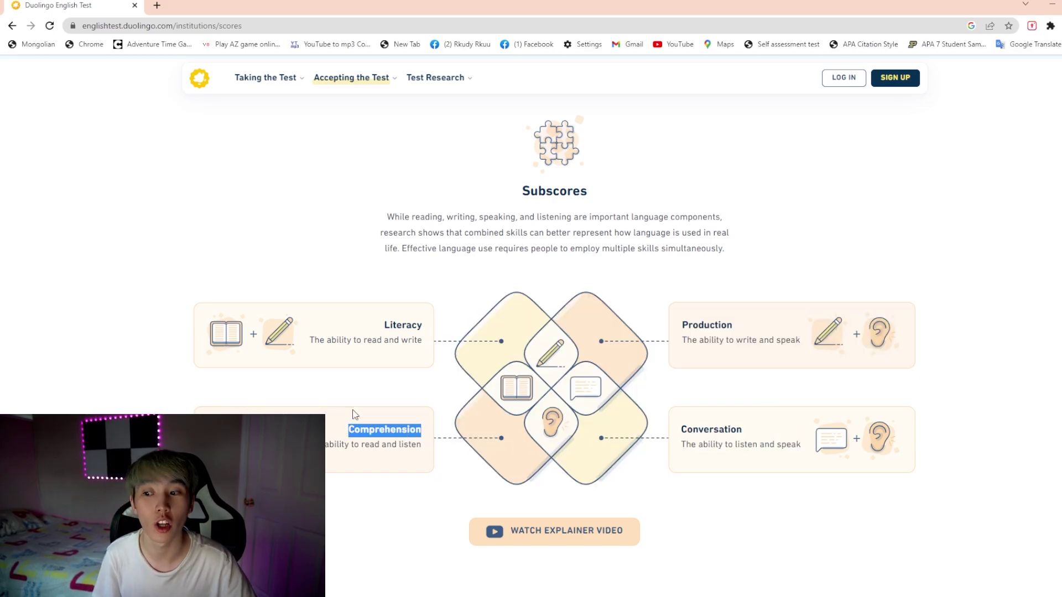
{"action": "left_click", "coordinate": [355, 414]}
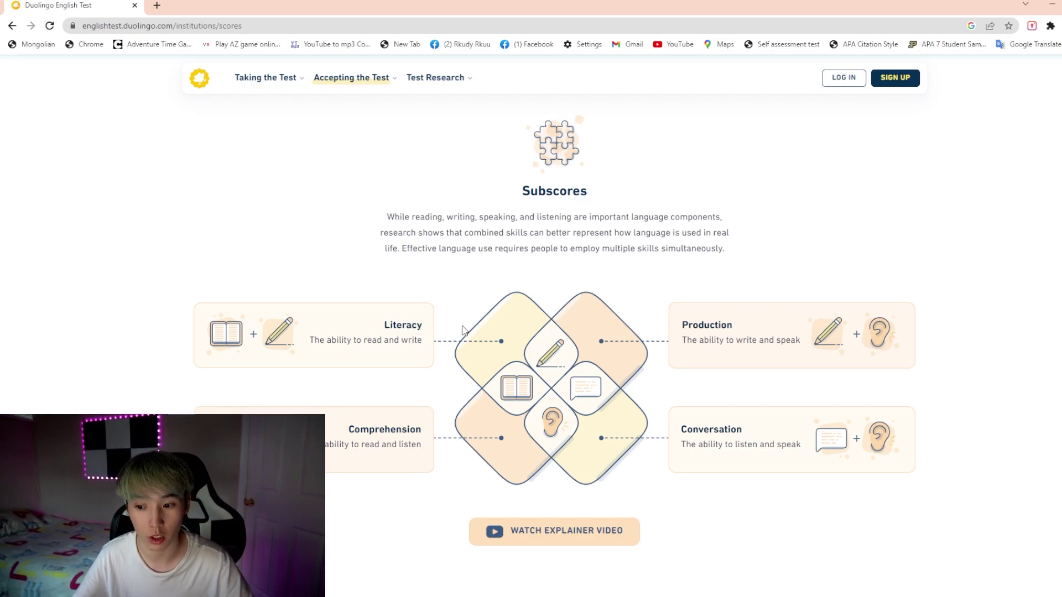
{"action": "scroll", "coordinate": [463, 330], "scroll_direction": "down", "scroll_amount": 2}
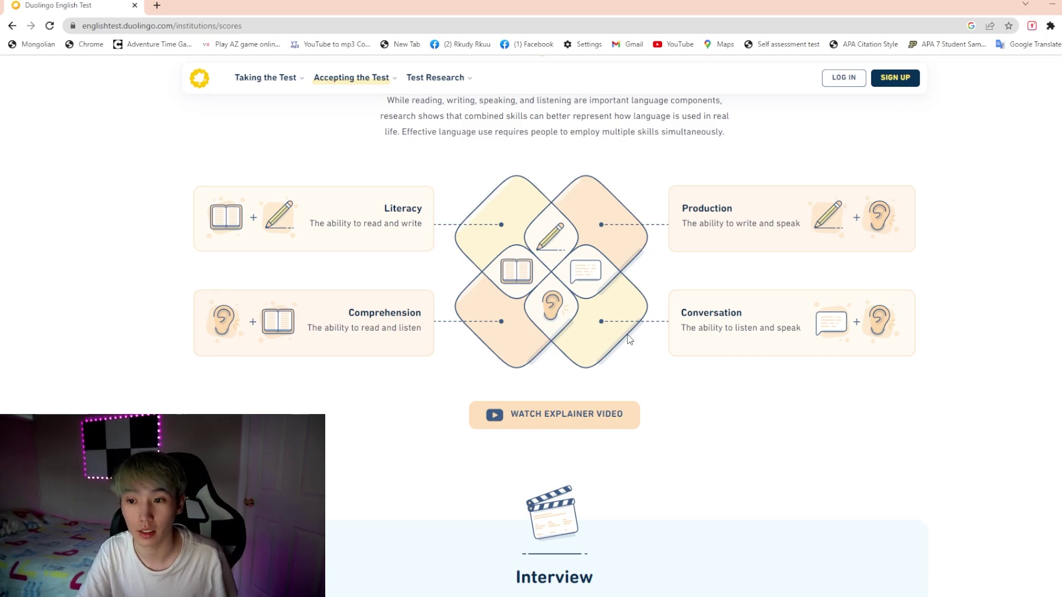
{"action": "left_click_drag", "start_coordinate": [421, 313], "coordinate": [347, 313]}
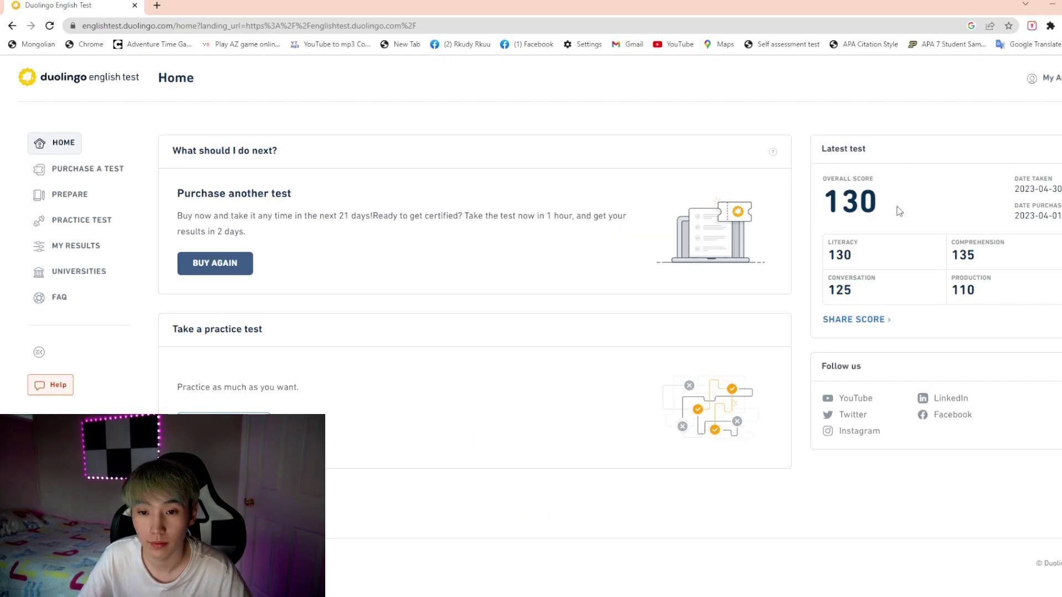
Step: Highlight the overall score, then the Comprehension and Conversation subscores of the latest test on the account home page
{"action": "left_click_drag", "start_coordinate": [897, 208], "coordinate": [808, 205]}
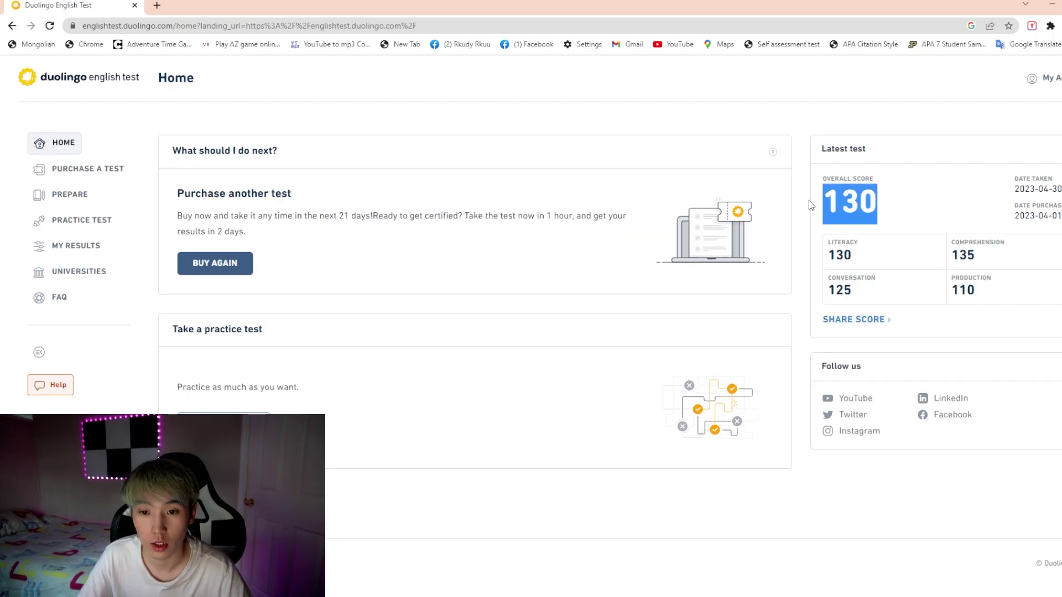
{"action": "left_click", "coordinate": [923, 218]}
{"action": "left_click_drag", "start_coordinate": [982, 264], "coordinate": [950, 240]}
{"action": "left_click", "coordinate": [1019, 261]}
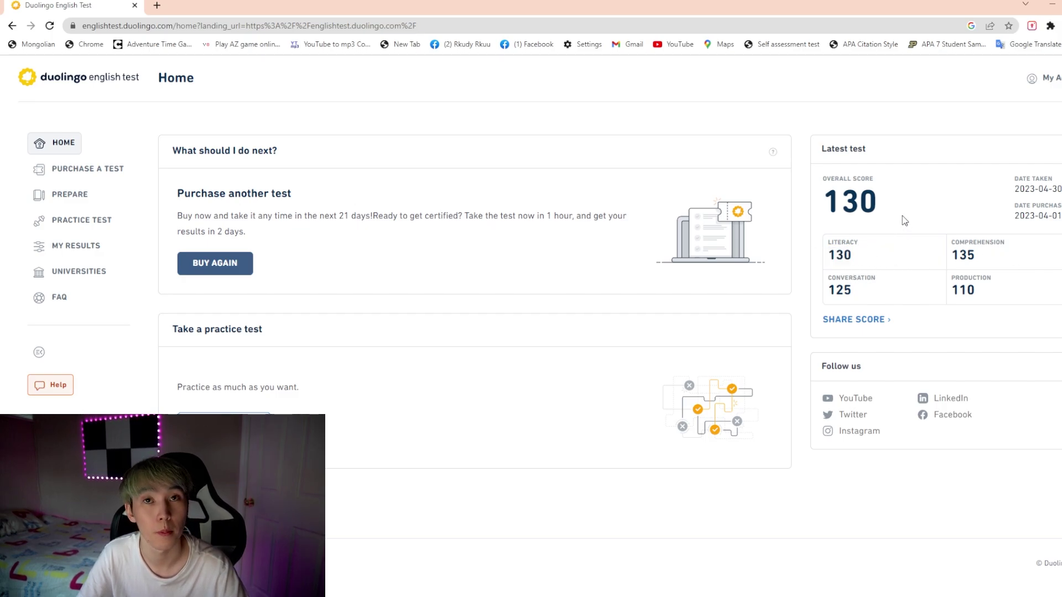
{"action": "left_click_drag", "start_coordinate": [876, 298], "coordinate": [828, 291]}
{"action": "left_click", "coordinate": [905, 293]}
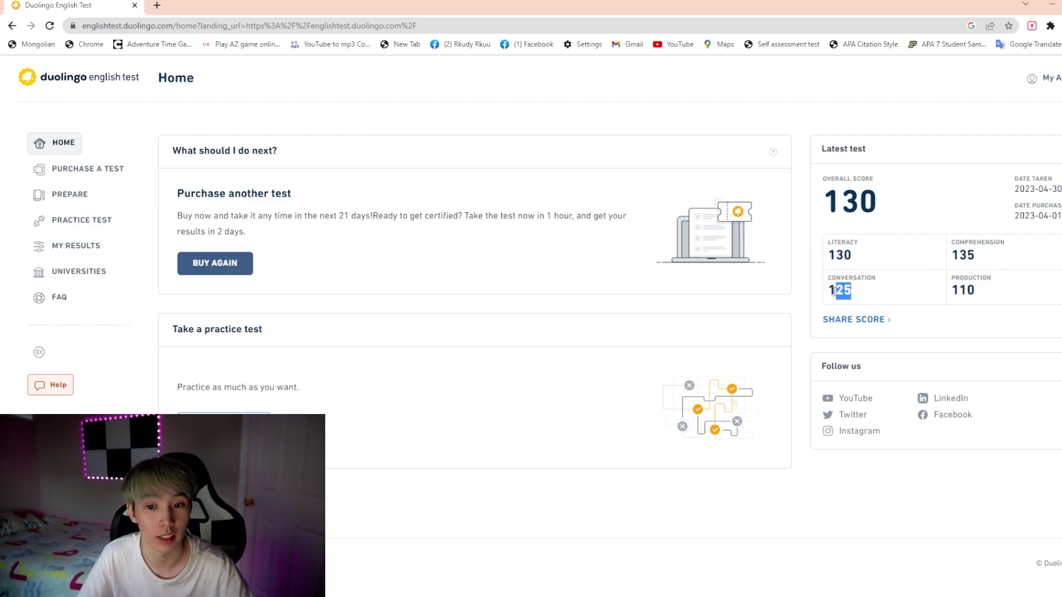
{"action": "left_click", "coordinate": [906, 231]}
Step: Highlight the Production subscore, then the block of subscores in the latest test, and clear the selection
{"action": "left_click_drag", "start_coordinate": [1000, 294], "coordinate": [934, 284]}
{"action": "left_click", "coordinate": [952, 285]}
{"action": "left_click", "coordinate": [933, 284]}
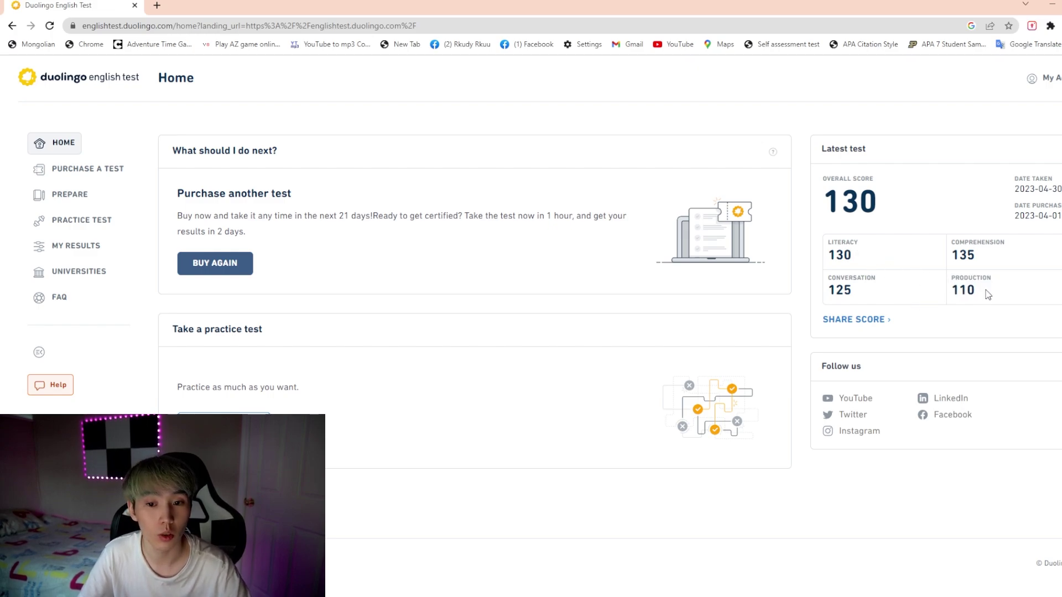
{"action": "left_click_drag", "start_coordinate": [986, 293], "coordinate": [820, 254]}
{"action": "left_click", "coordinate": [912, 258]}
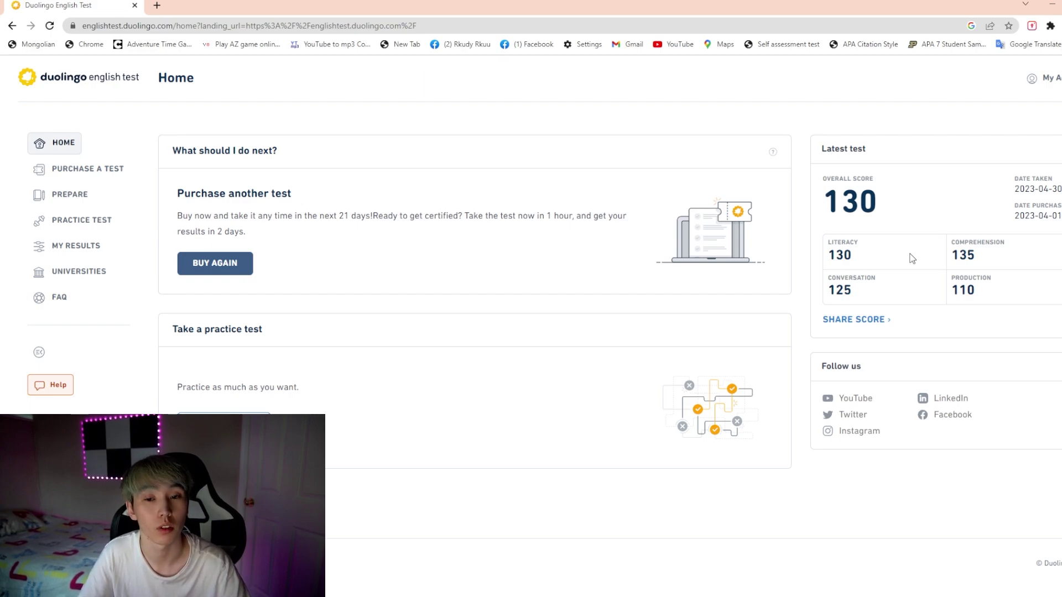
Step: Highlight the overall score and the Comprehension subscore of the latest test
{"action": "double_click", "coordinate": [835, 200]}
{"action": "left_click", "coordinate": [930, 205]}
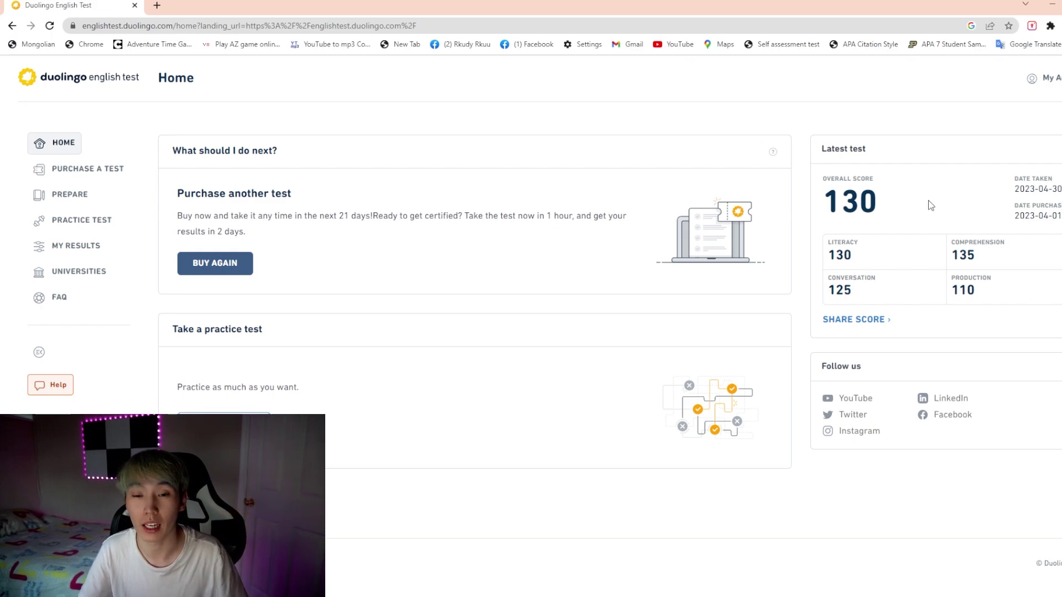
{"action": "double_click", "coordinate": [984, 260]}
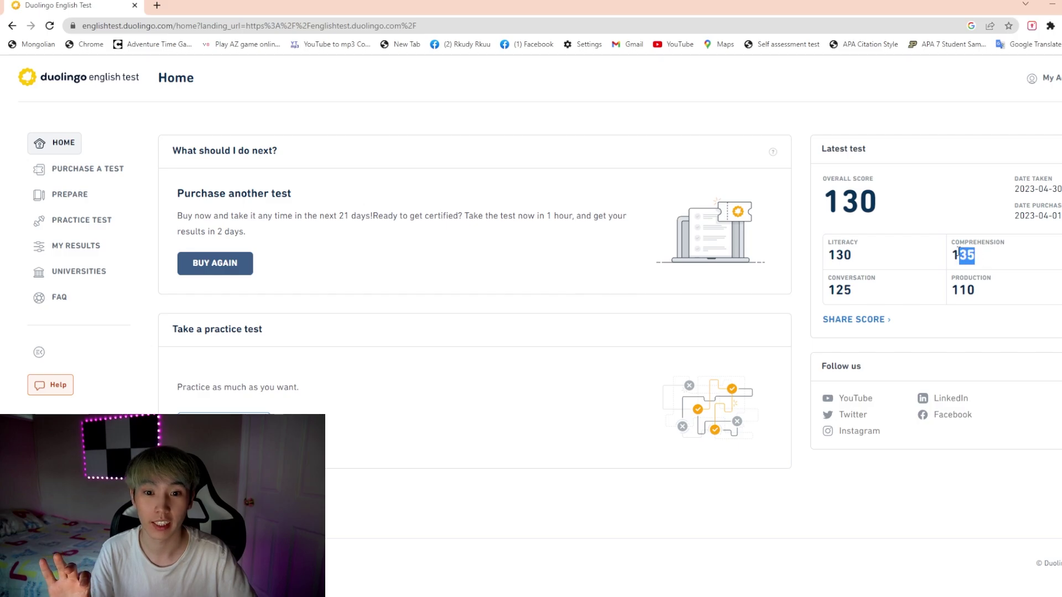
{"action": "left_click", "coordinate": [990, 254]}
{"action": "double_click", "coordinate": [977, 254]}
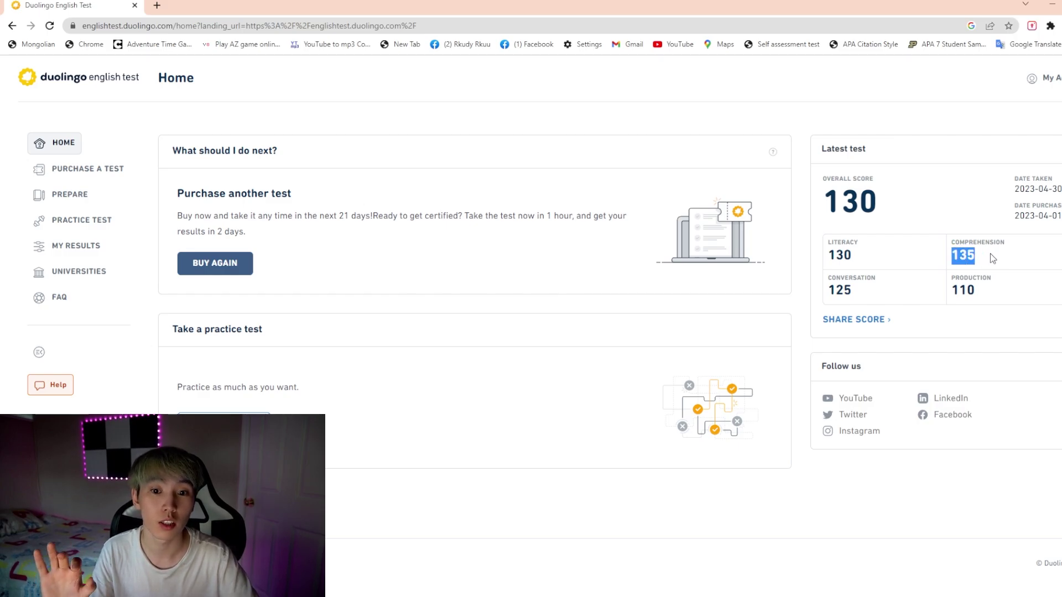
{"action": "left_click", "coordinate": [990, 253]}
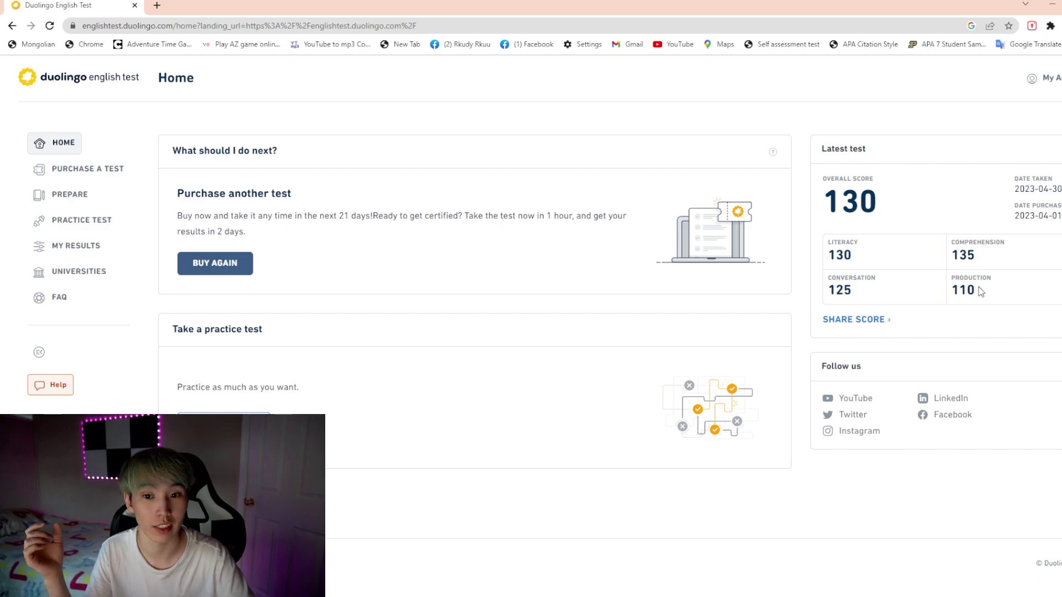
Step: Highlight the Production subscore and all four subscores together in the latest test results, and clear the selection
{"action": "left_click_drag", "start_coordinate": [979, 287], "coordinate": [958, 271]}
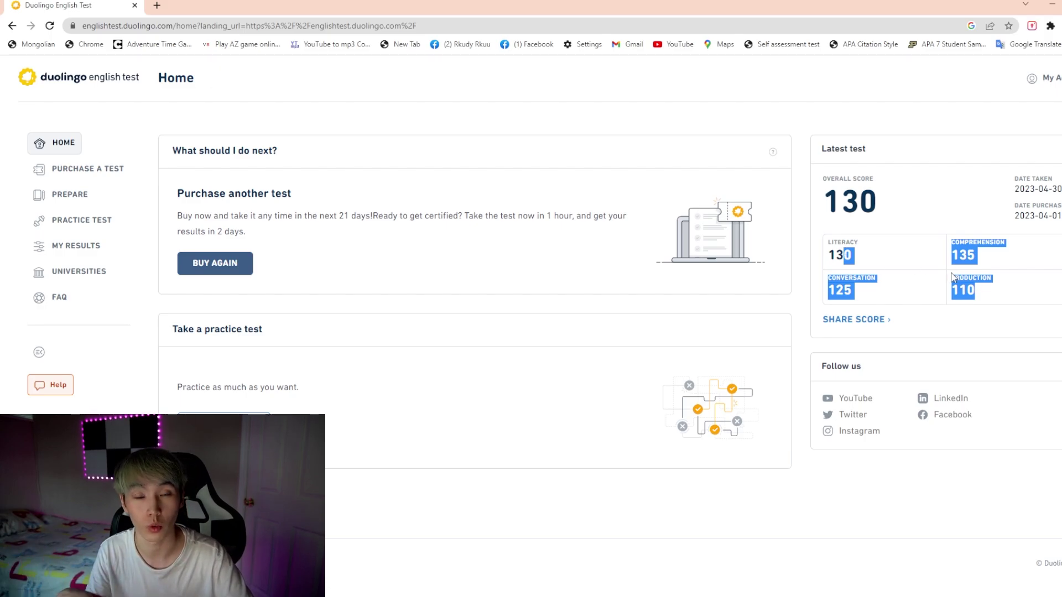
{"action": "left_click", "coordinate": [974, 291]}
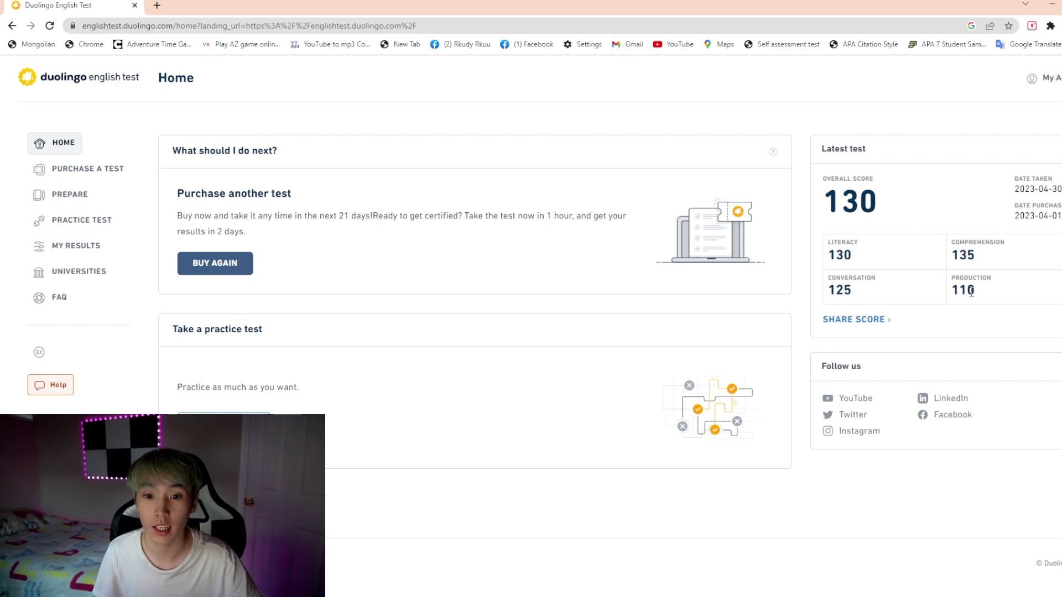
{"action": "triple_click", "coordinate": [973, 293]}
{"action": "left_click", "coordinate": [986, 296]}
{"action": "triple_click", "coordinate": [984, 294]}
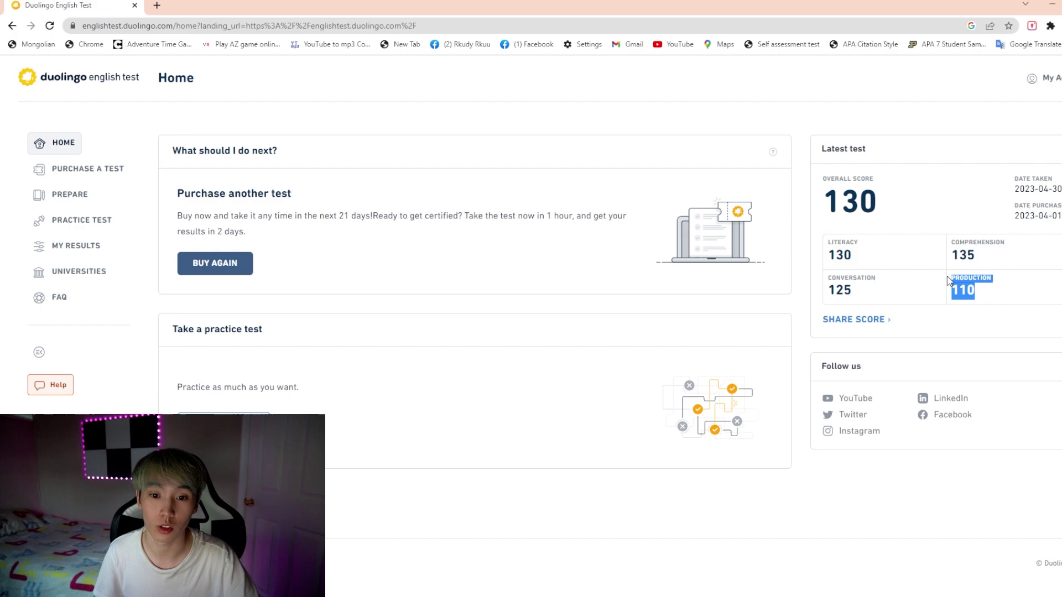
{"action": "left_click", "coordinate": [985, 291]}
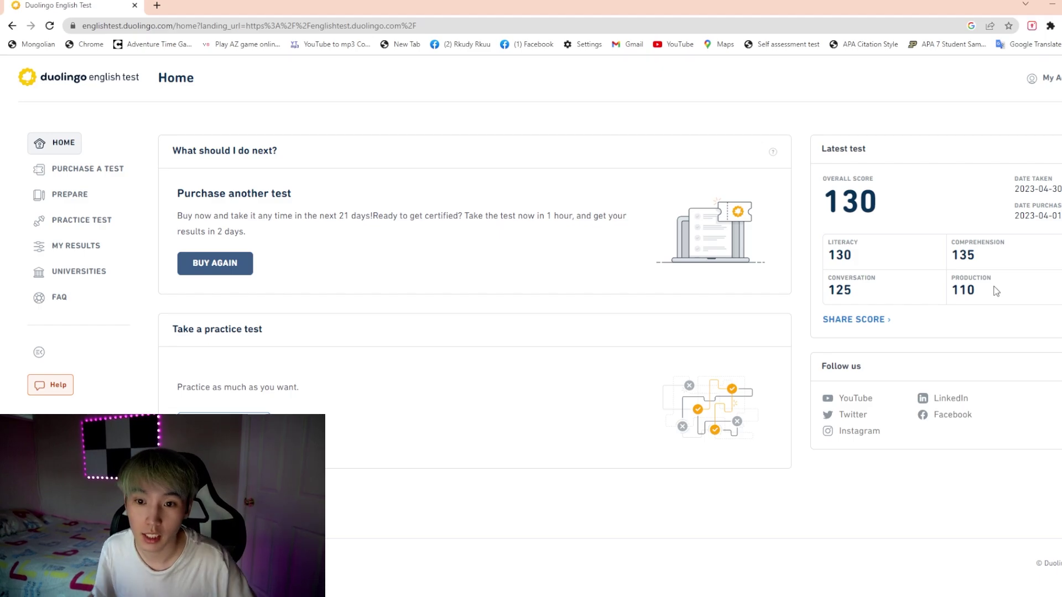
{"action": "left_click_drag", "start_coordinate": [995, 291], "coordinate": [858, 253]}
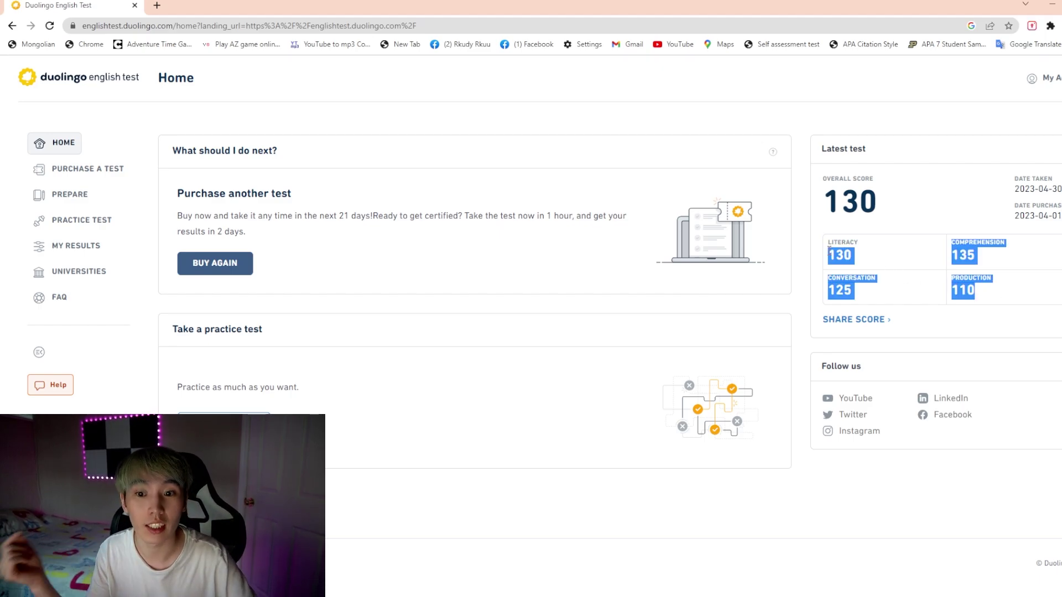
{"action": "left_click", "coordinate": [889, 261]}
Step: Open the preparation section and start the free practice test
{"action": "left_click", "coordinate": [98, 171]}
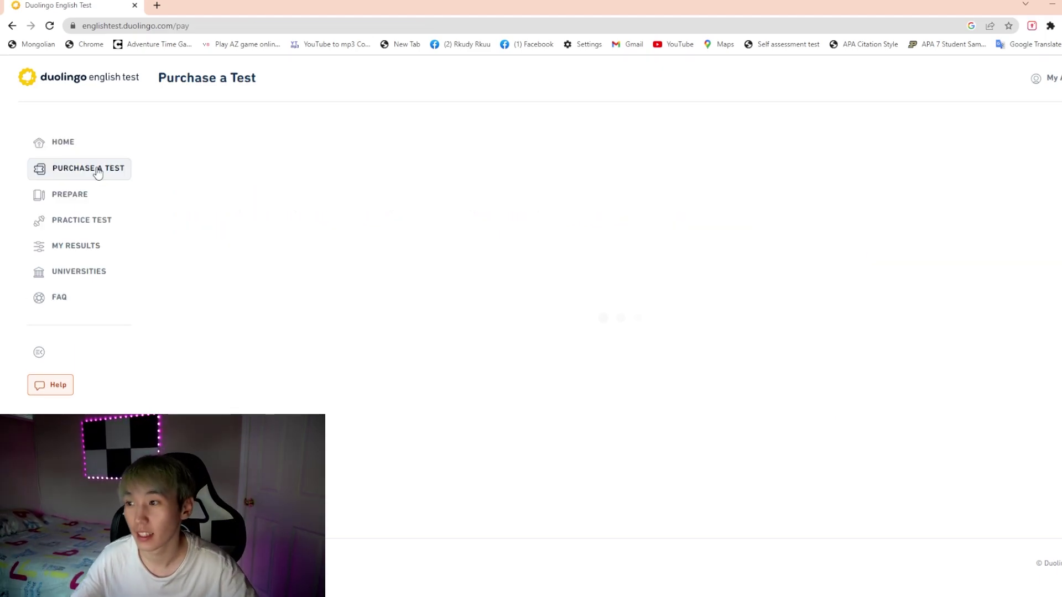
{"action": "left_click", "coordinate": [67, 199]}
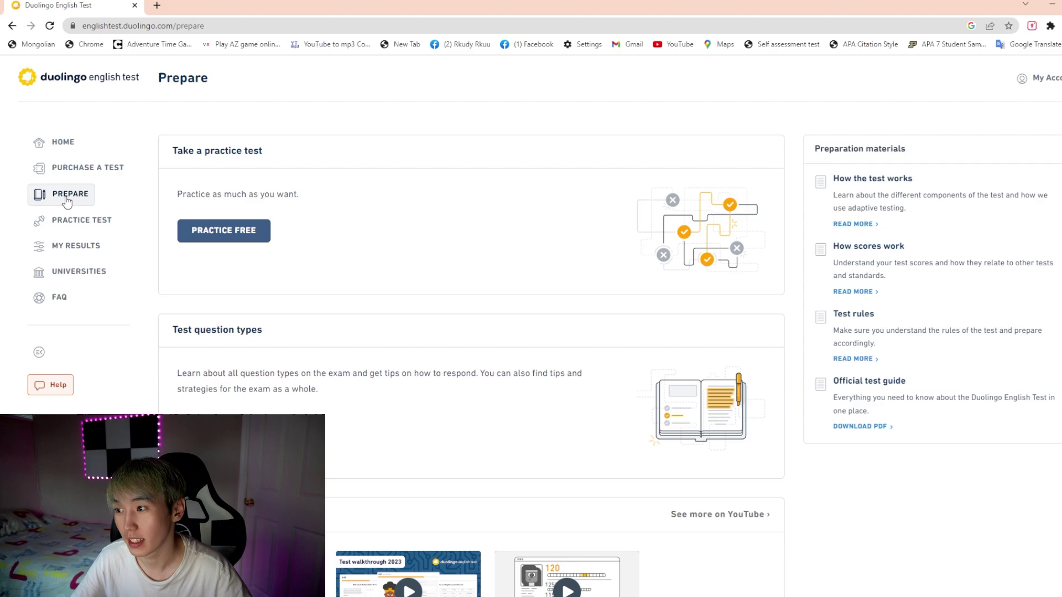
{"action": "left_click", "coordinate": [238, 237]}
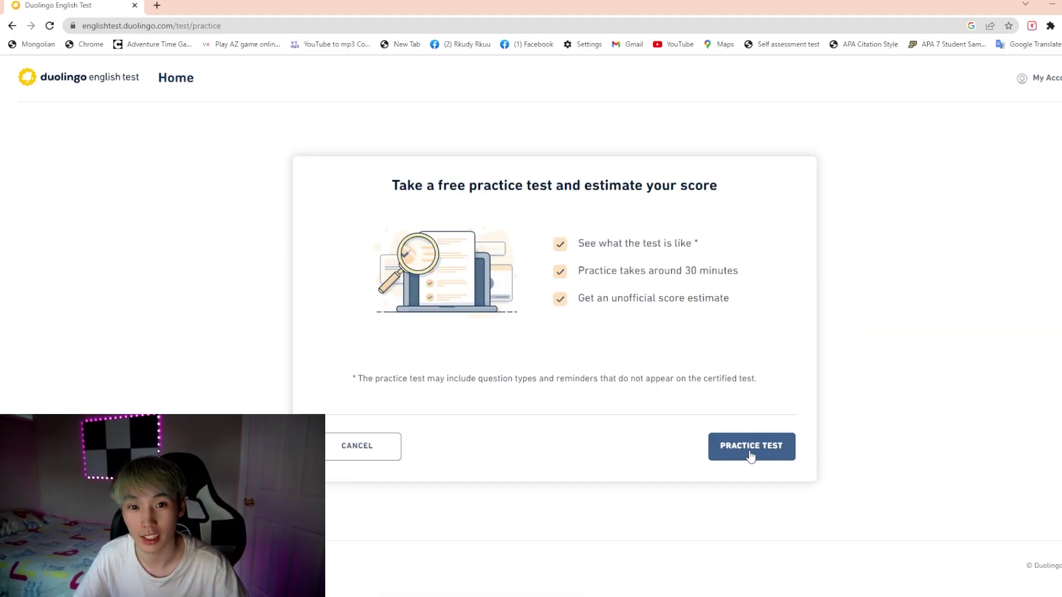
{"action": "left_click", "coordinate": [750, 454]}
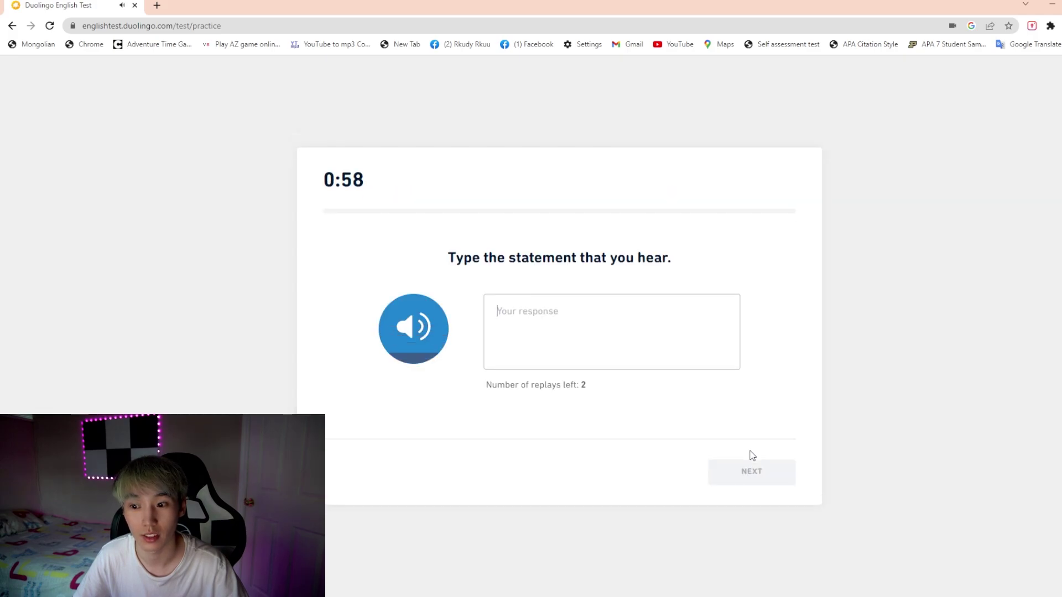
Step: Replay the spoken statement, answer it with "She was wearing glasses." and continue to the next question
{"action": "left_click", "coordinate": [409, 320]}
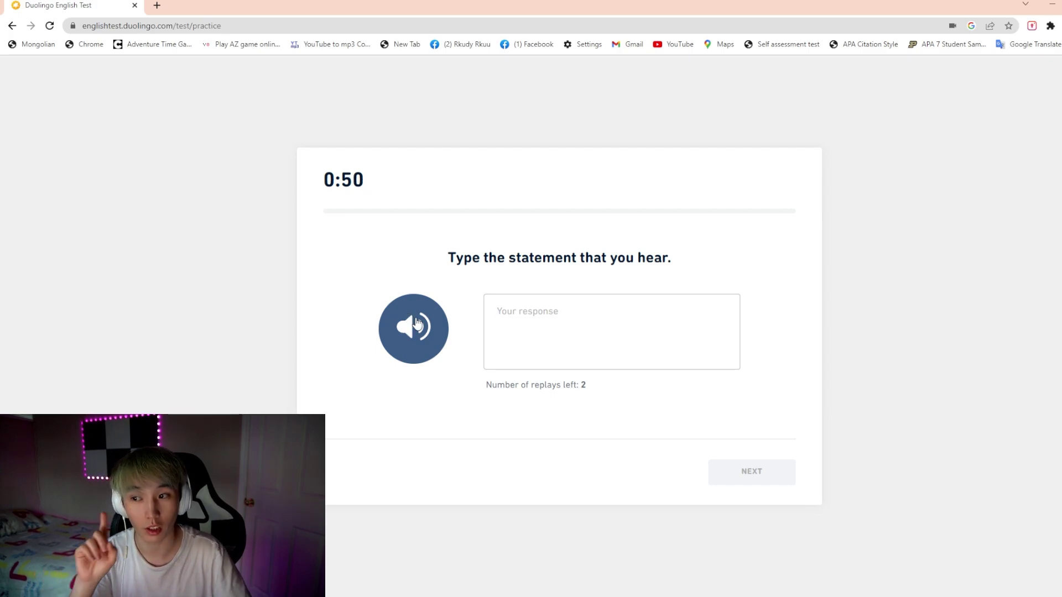
{"action": "left_click", "coordinate": [418, 325]}
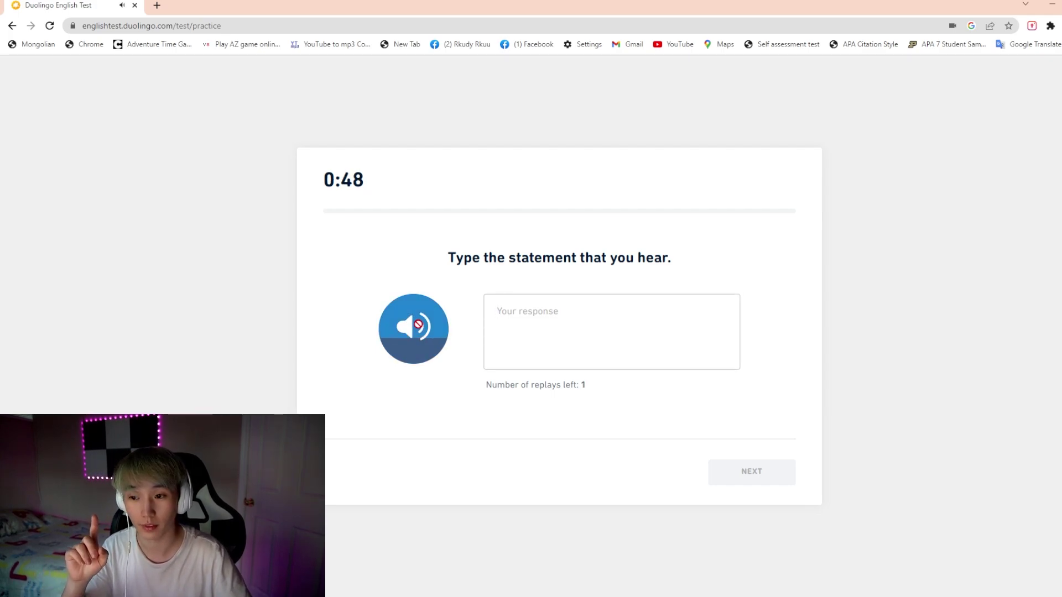
{"action": "type", "text": "She was"}
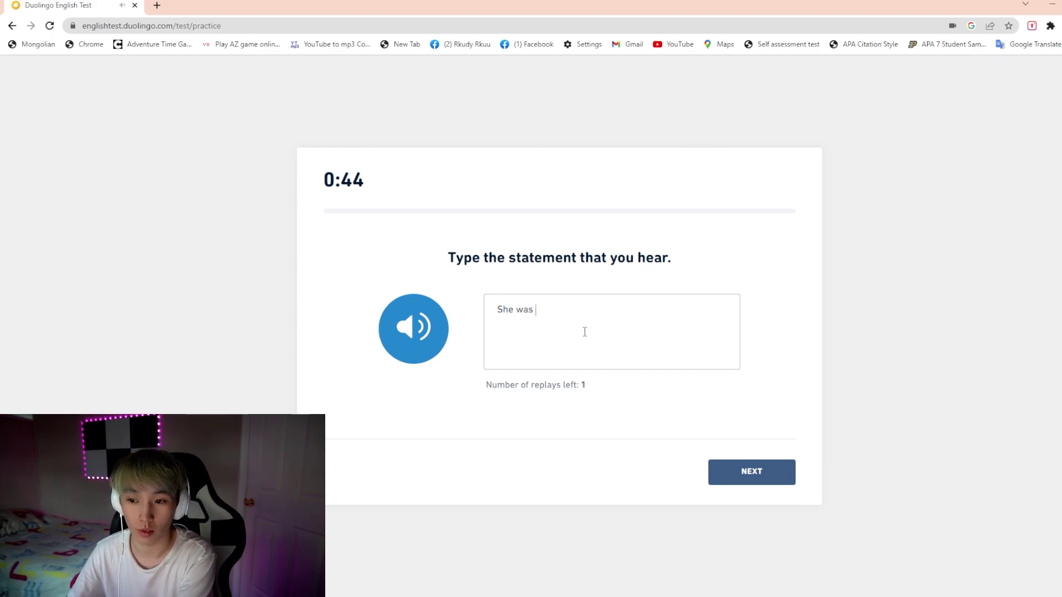
{"action": "type", "text": " wearing"}
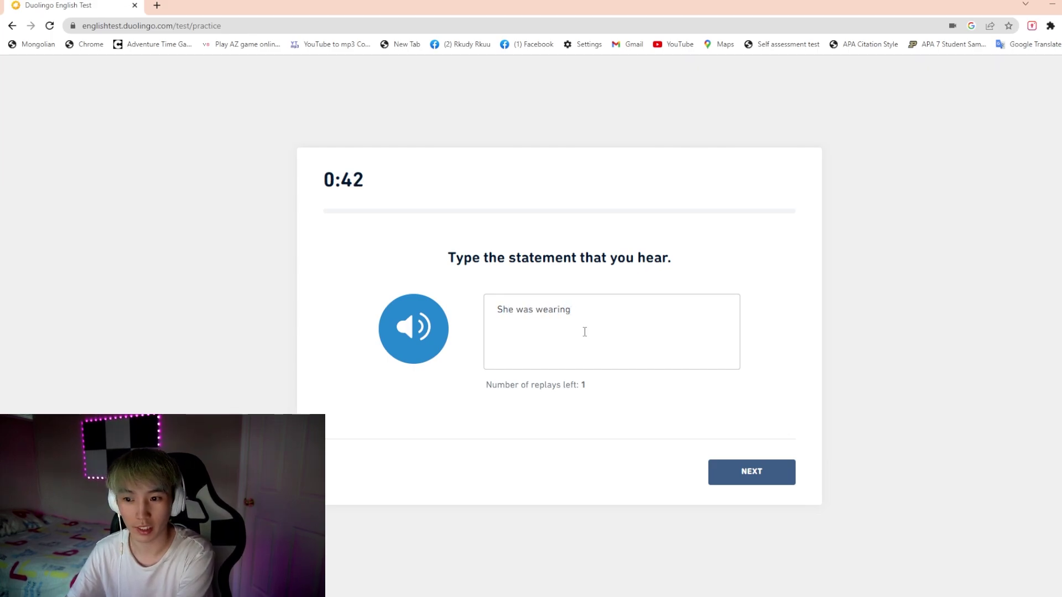
{"action": "type", "text": " glasses."}
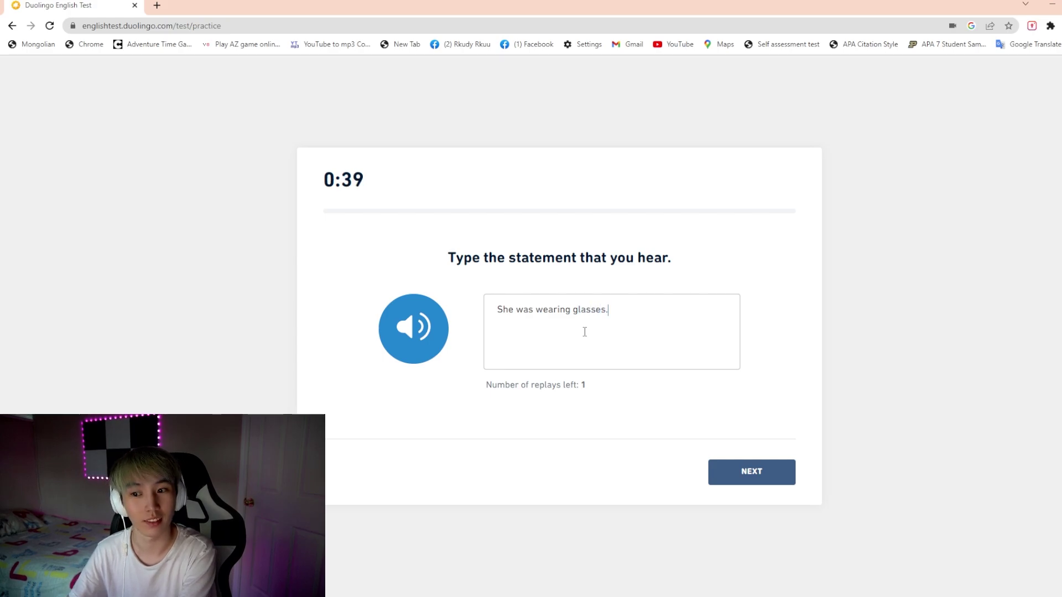
{"action": "left_click", "coordinate": [413, 328]}
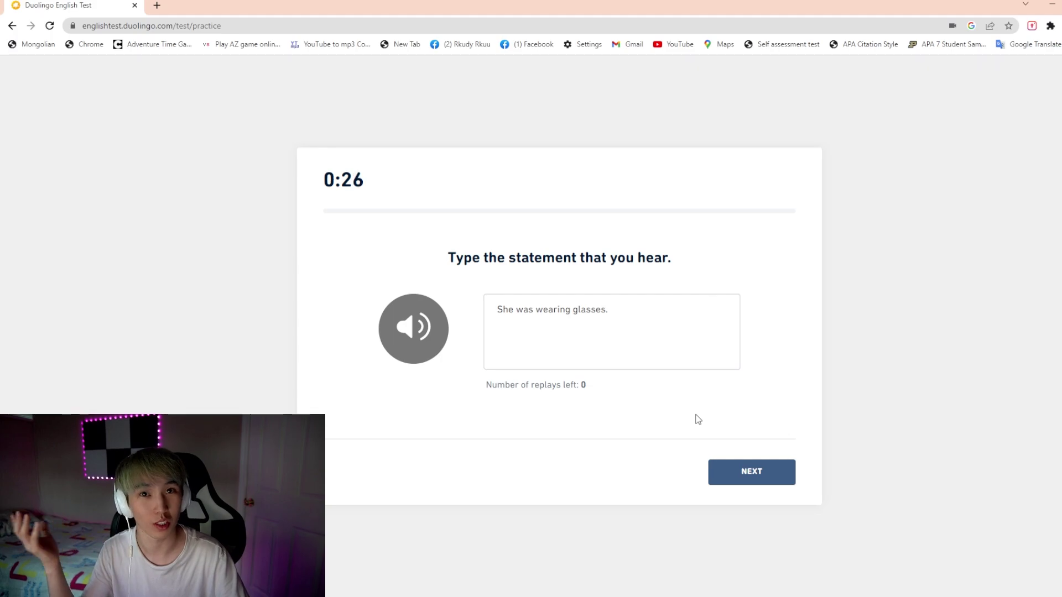
{"action": "left_click", "coordinate": [751, 474]}
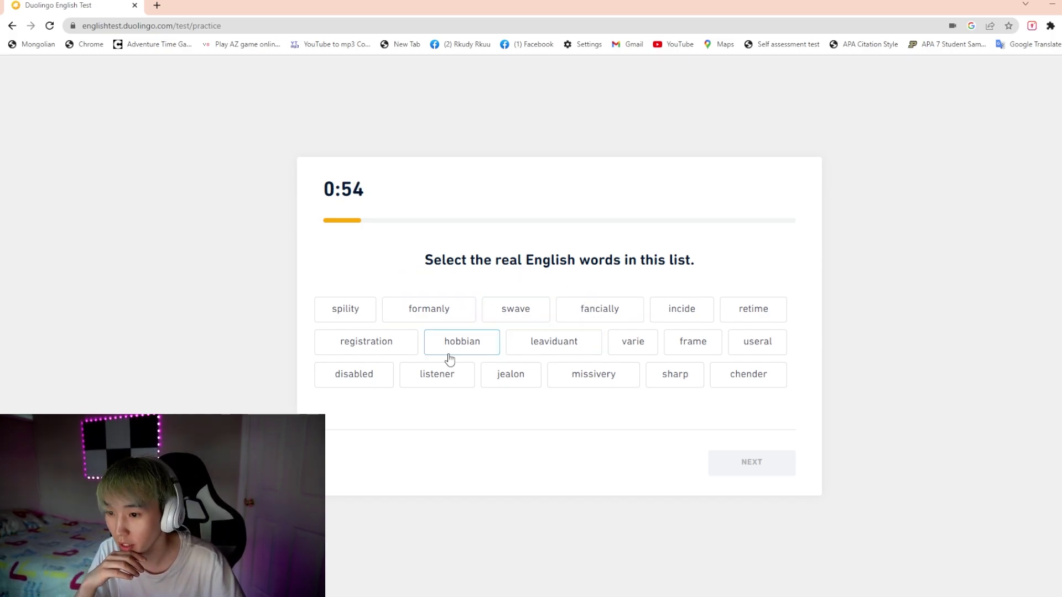
Step: Select "disabled", "sharp", "frame", "listener" and "registration" as the real English words and continue to the next question
{"action": "left_click", "coordinate": [355, 384]}
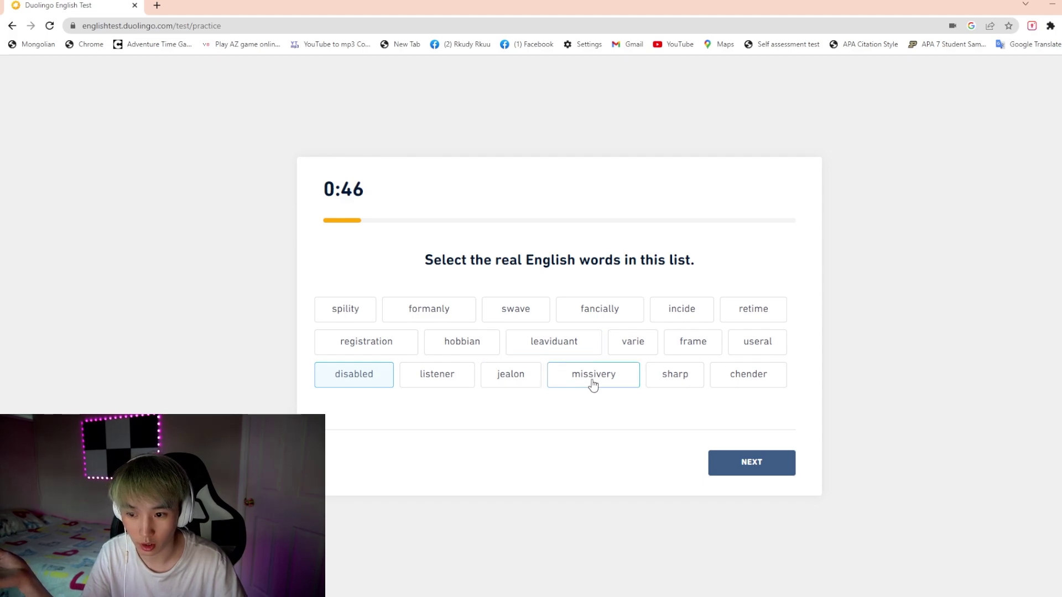
{"action": "left_click", "coordinate": [672, 379]}
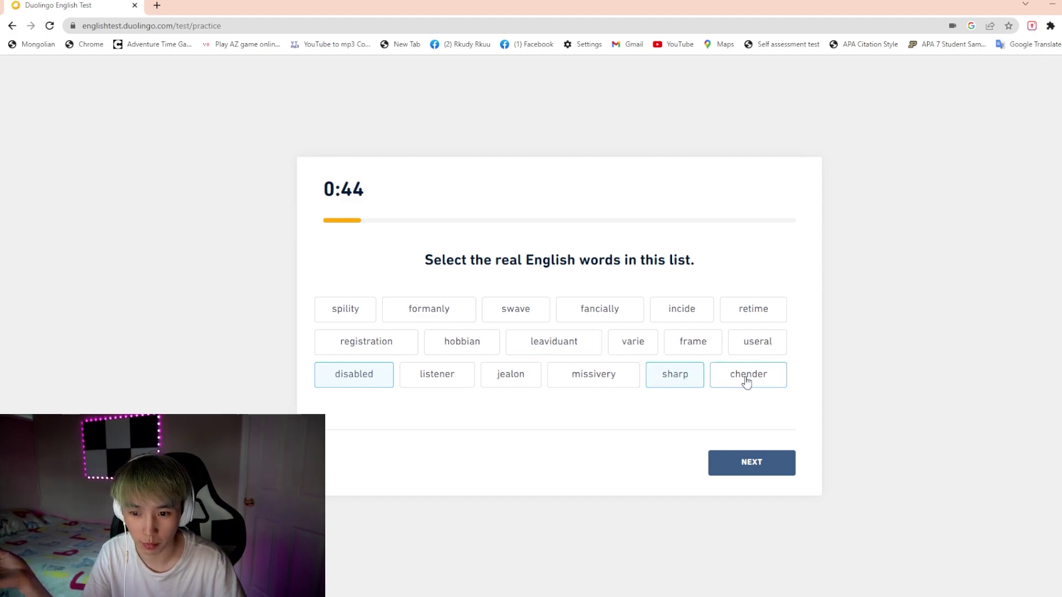
{"action": "left_click", "coordinate": [699, 350]}
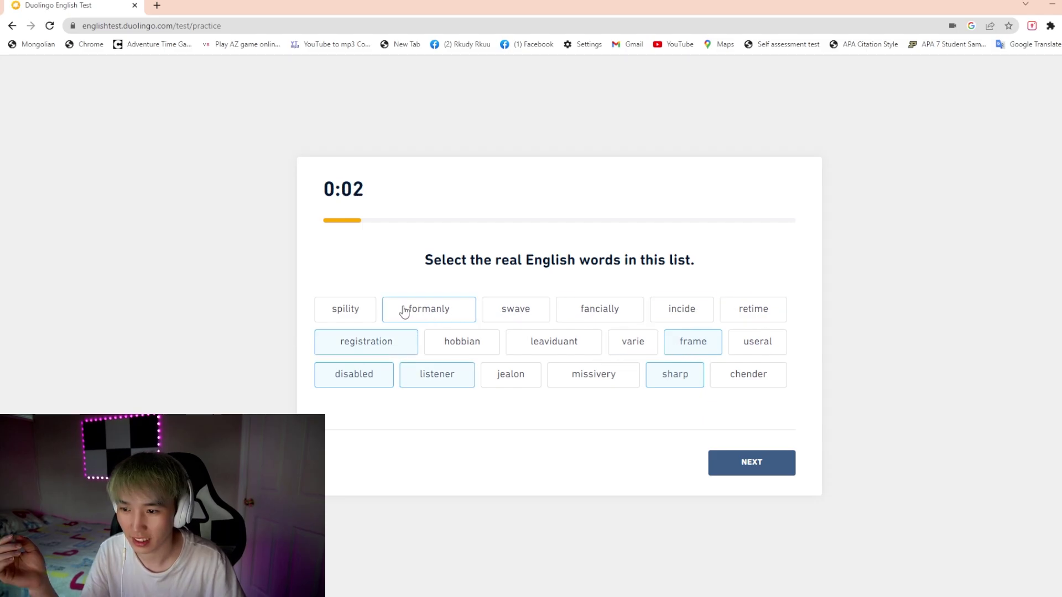
{"action": "left_click", "coordinate": [762, 469]}
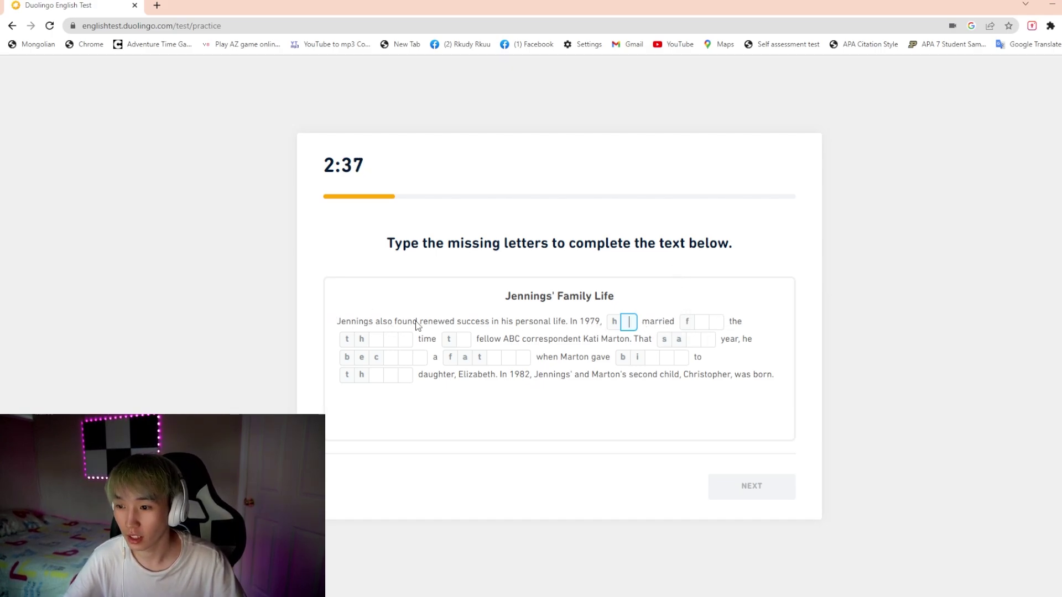
Step: Complete the word "he" in the Jennings' Family Life text and continue to the next question
{"action": "type", "text": "e"}
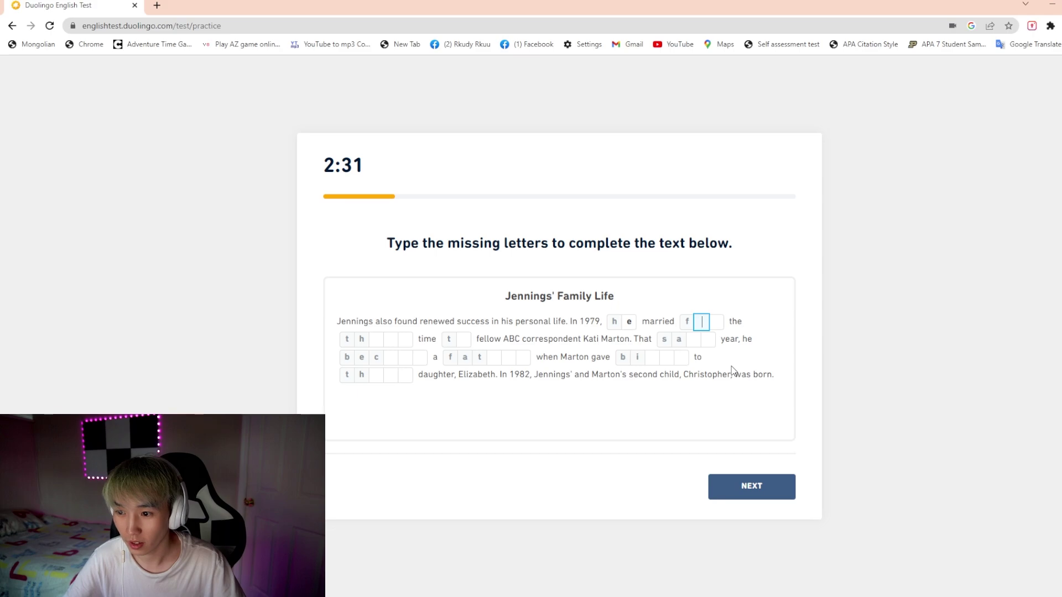
{"action": "left_click", "coordinate": [714, 479]}
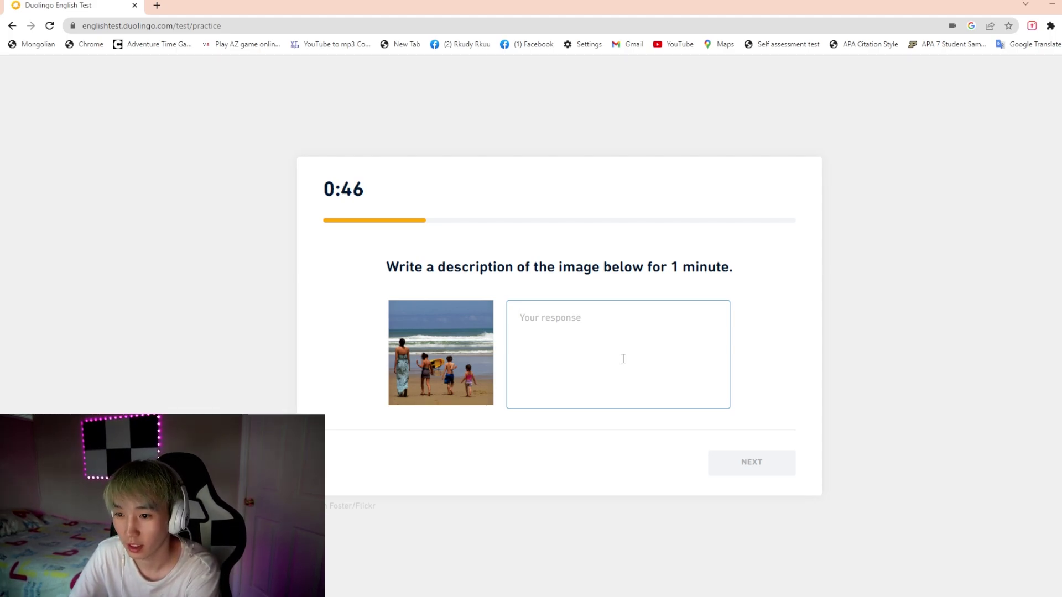
Step: Describe the beach photo with "In this picture, there is a woman walking down the sho"
{"action": "type", "text": "In this pic"}
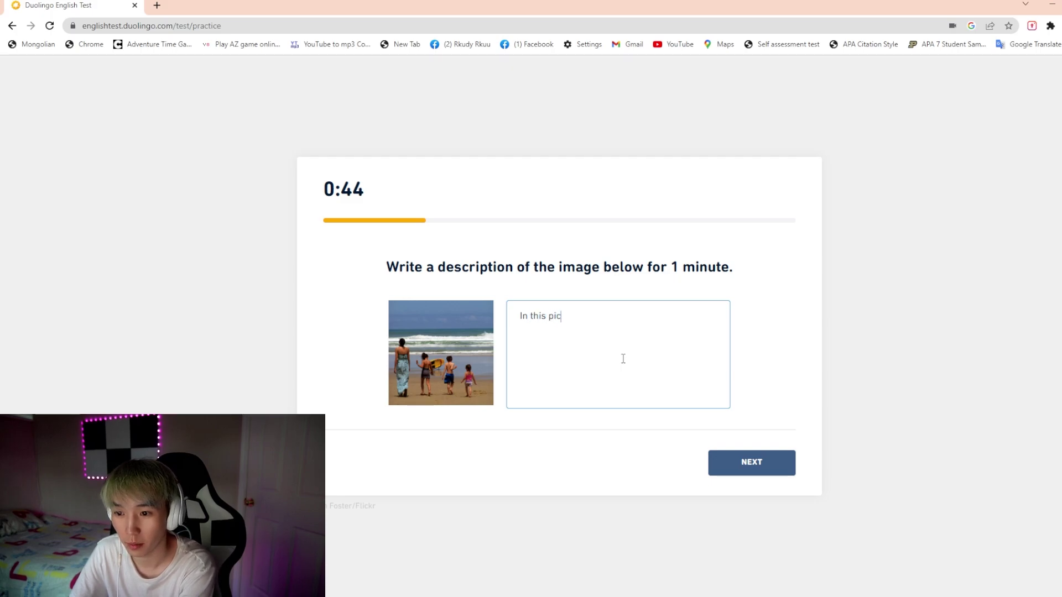
{"action": "type", "text": "ture"}
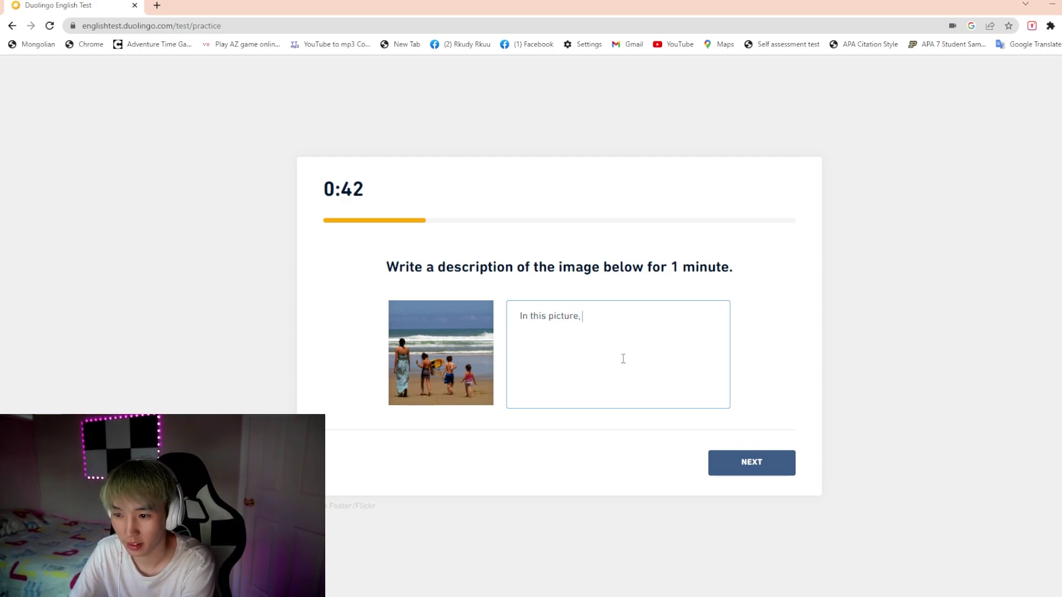
{"action": "type", "text": ", there "}
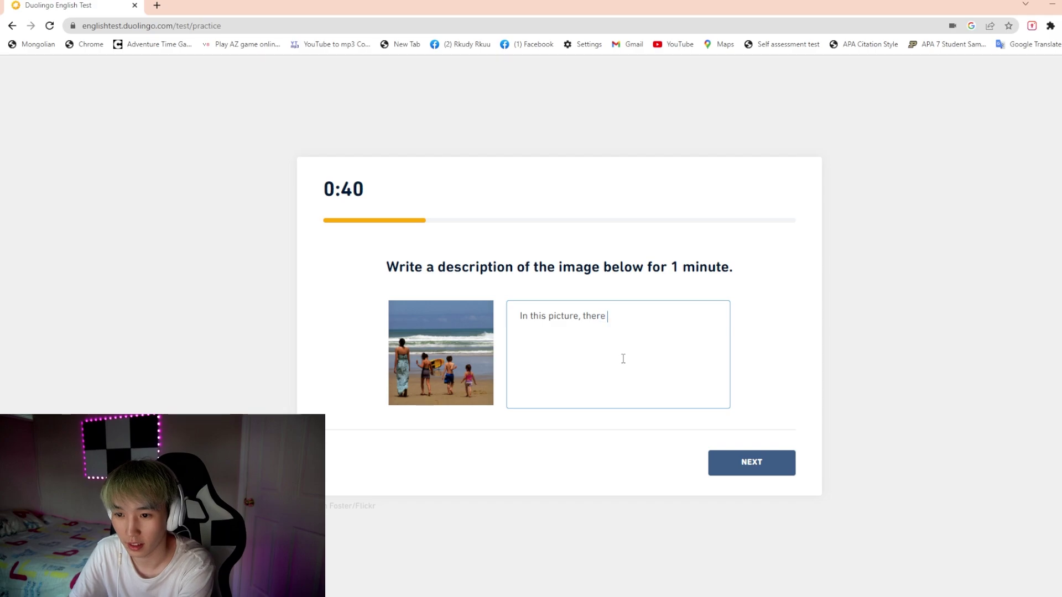
{"action": "type", "text": "is a w"}
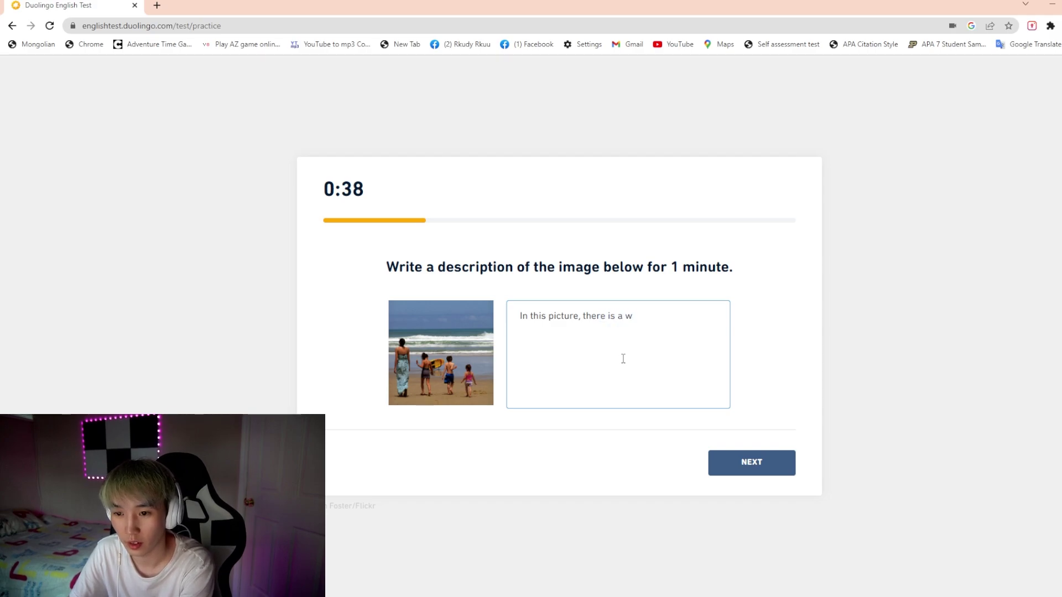
{"action": "type", "text": "p"}
{"action": "type", "text": "oman "}
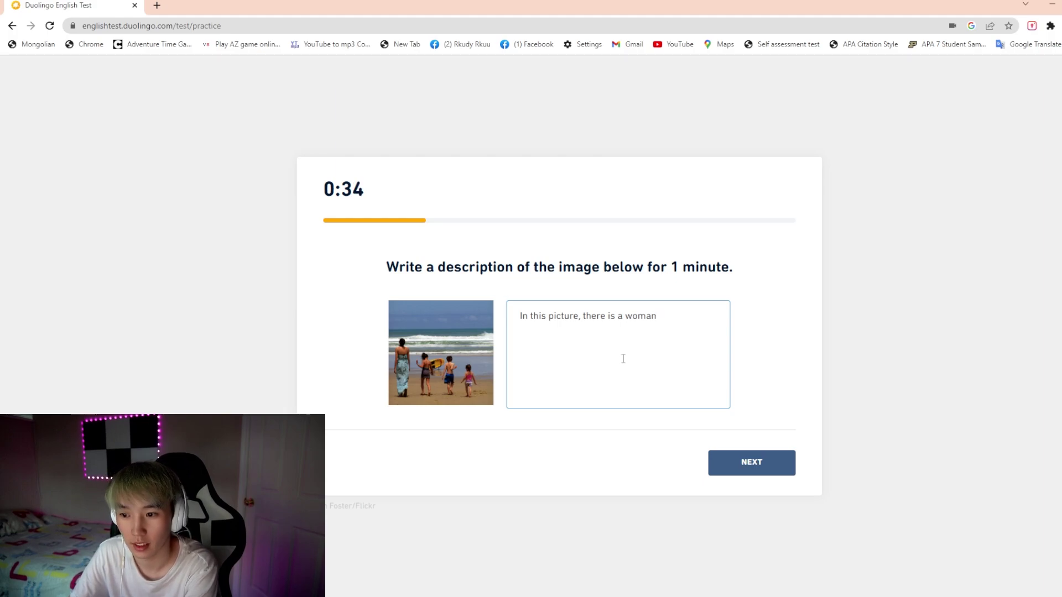
{"action": "type", "text": "wal"}
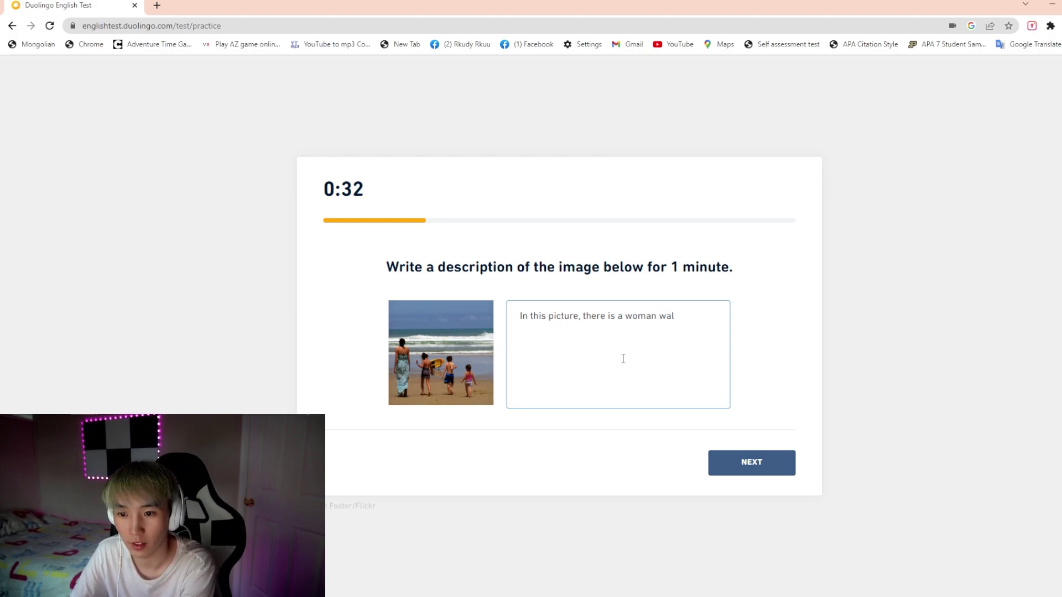
{"action": "type", "text": "lking "}
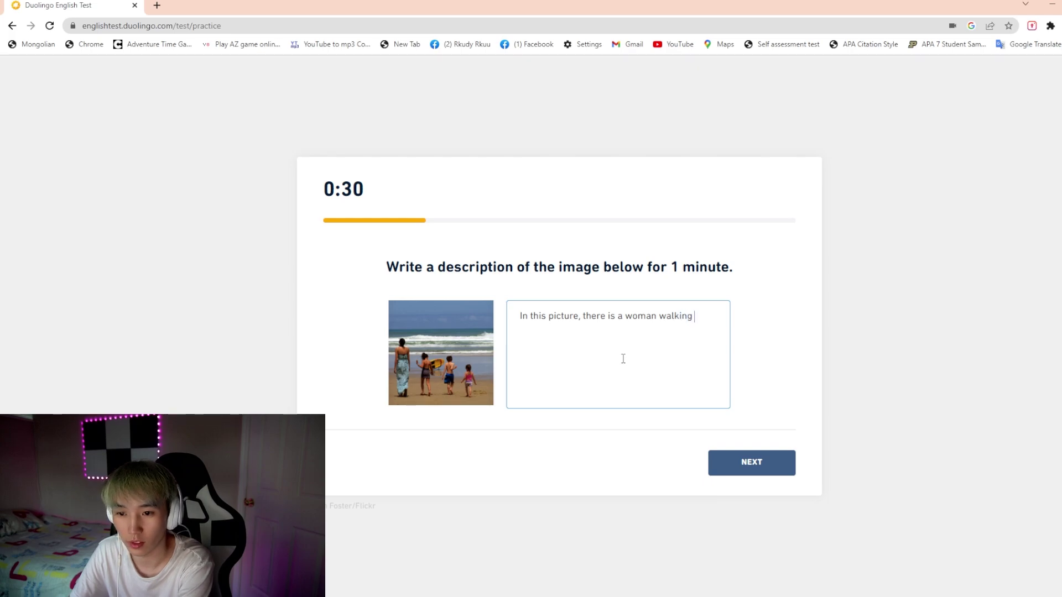
{"action": "type", "text": "down t"}
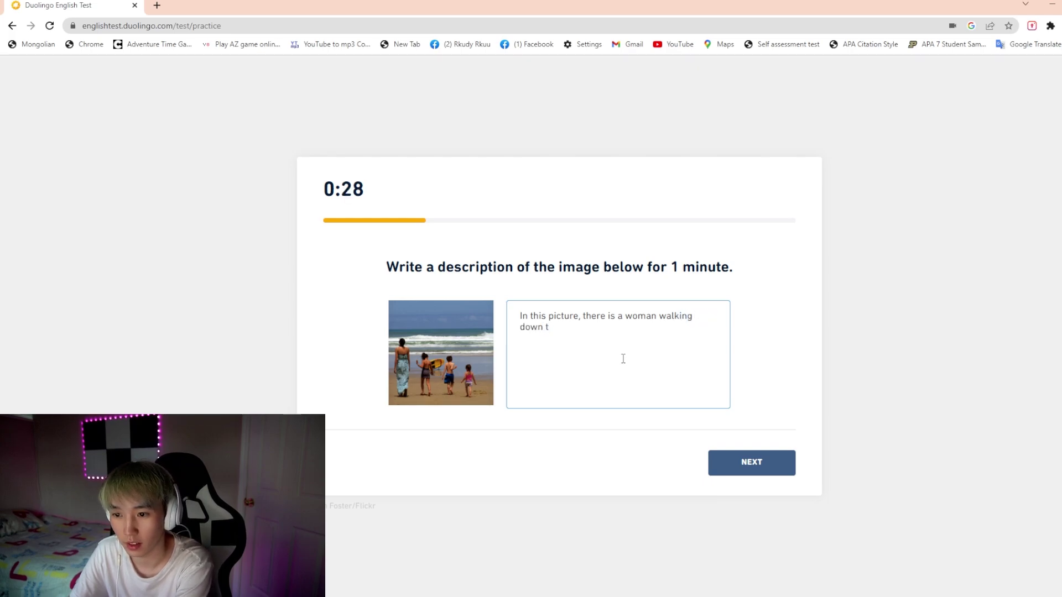
{"action": "type", "text": "he "}
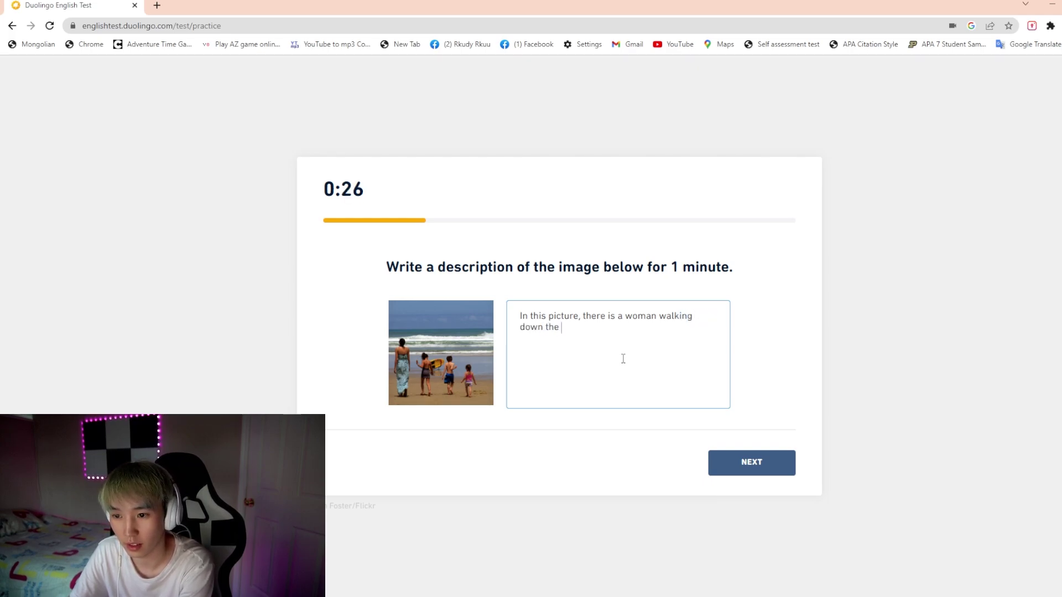
{"action": "type", "text": "sho"}
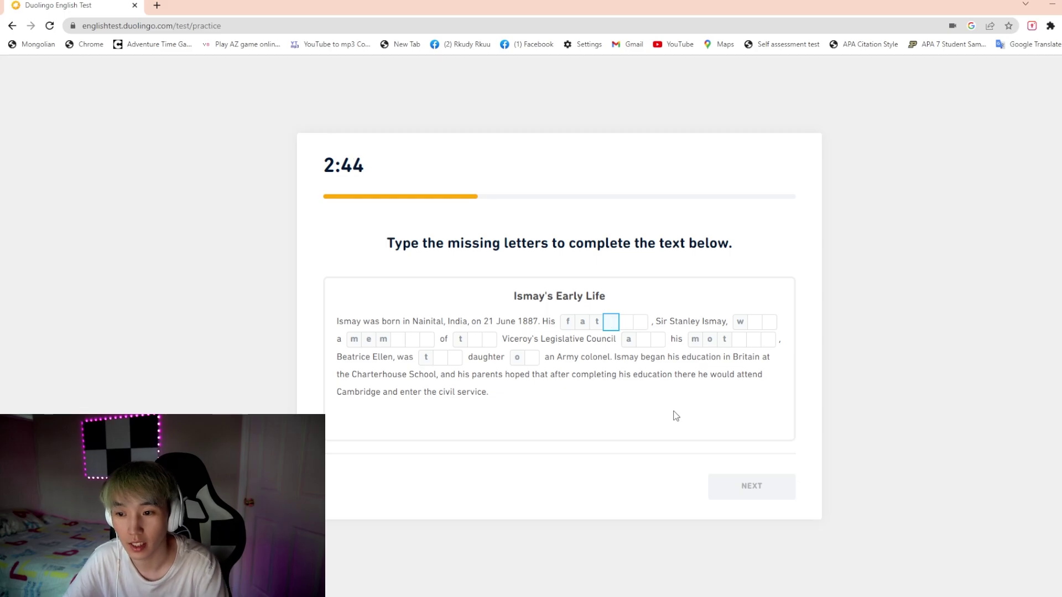
Step: Complete the word "father" in the Ismay's Early Life text
{"action": "type", "text": "her"}
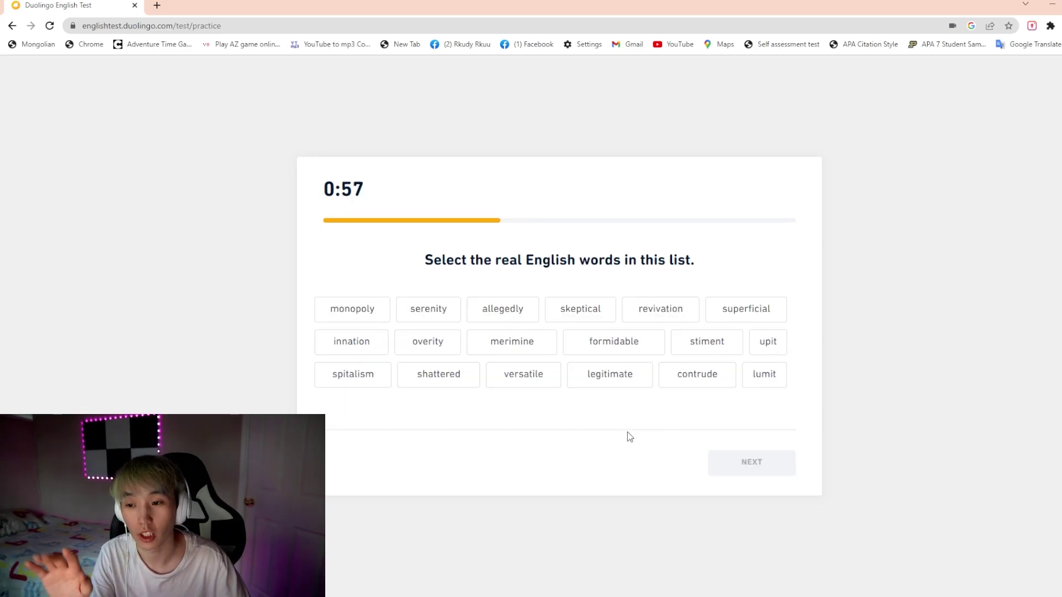
Step: Select "monopoly", "serenity", "skeptical", "shattered", "superficial", "formidable" and "versatile" as the real English words
{"action": "left_click", "coordinate": [358, 315]}
{"action": "left_click", "coordinate": [409, 319]}
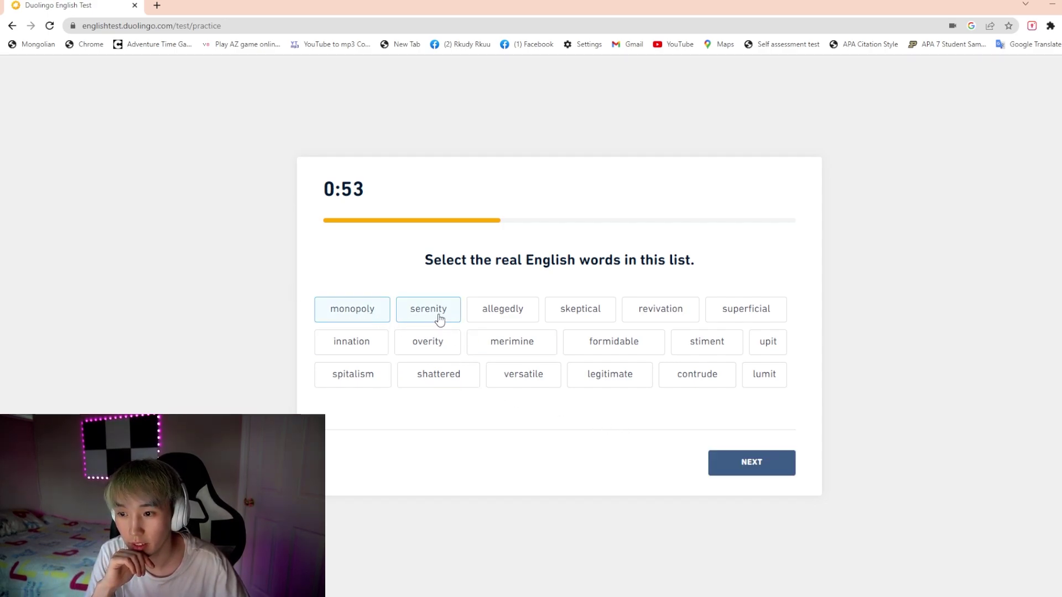
{"action": "left_click", "coordinate": [550, 314]}
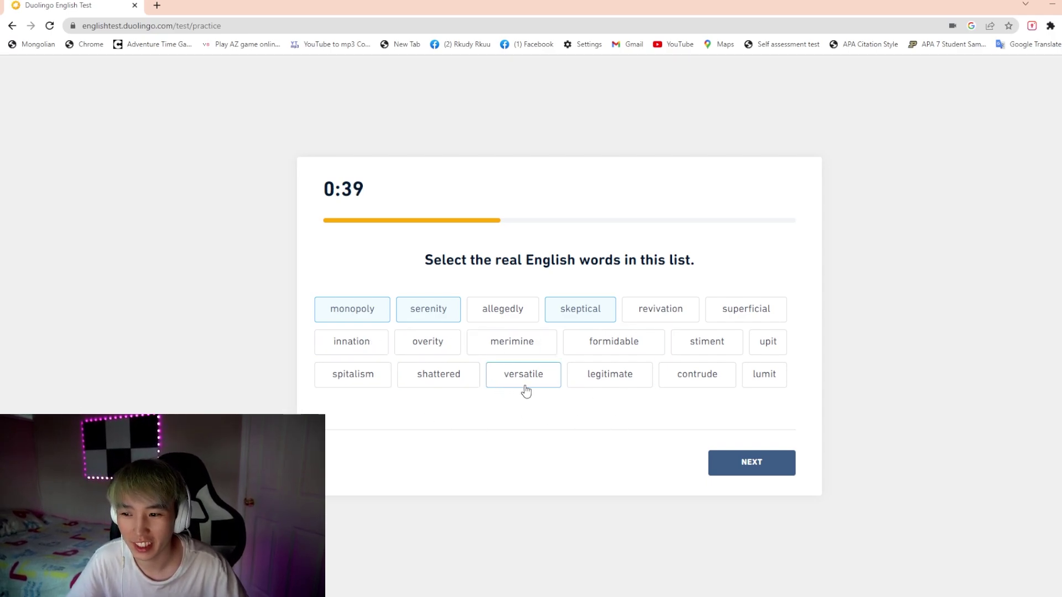
{"action": "left_click", "coordinate": [432, 380]}
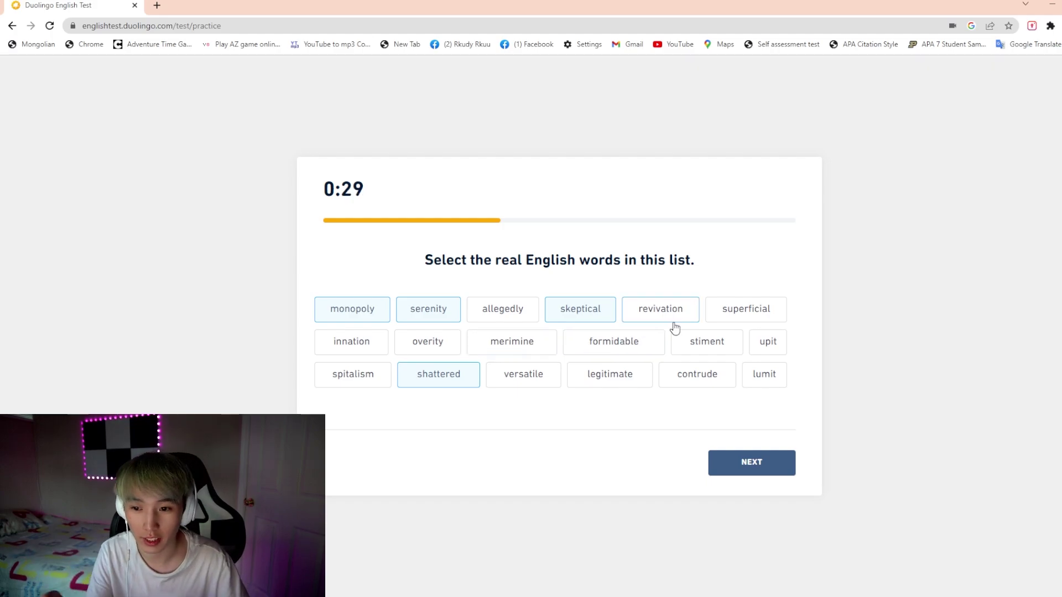
{"action": "left_click", "coordinate": [711, 318]}
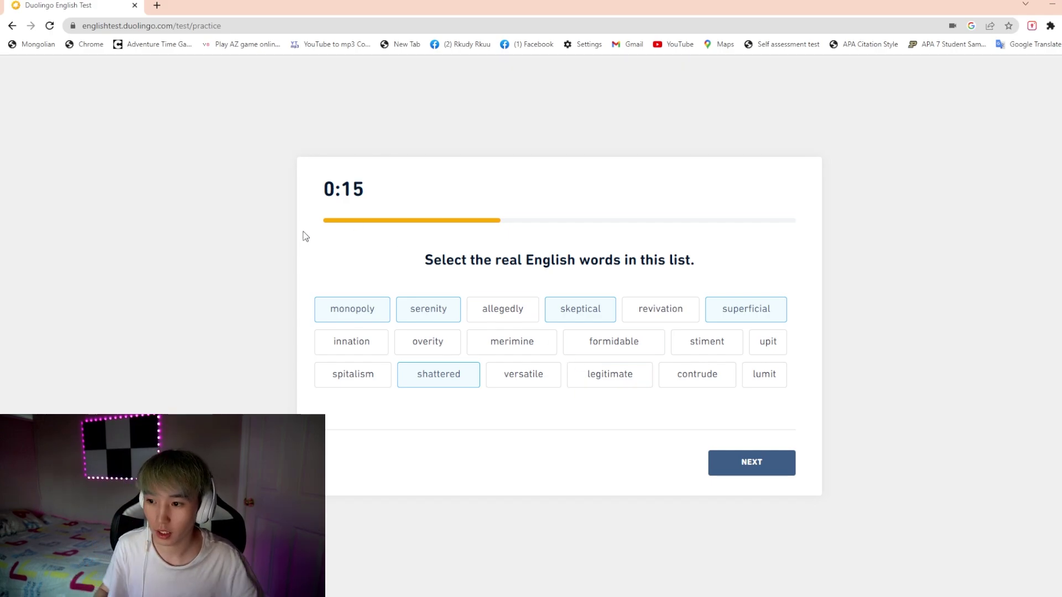
{"action": "left_click", "coordinate": [366, 353]}
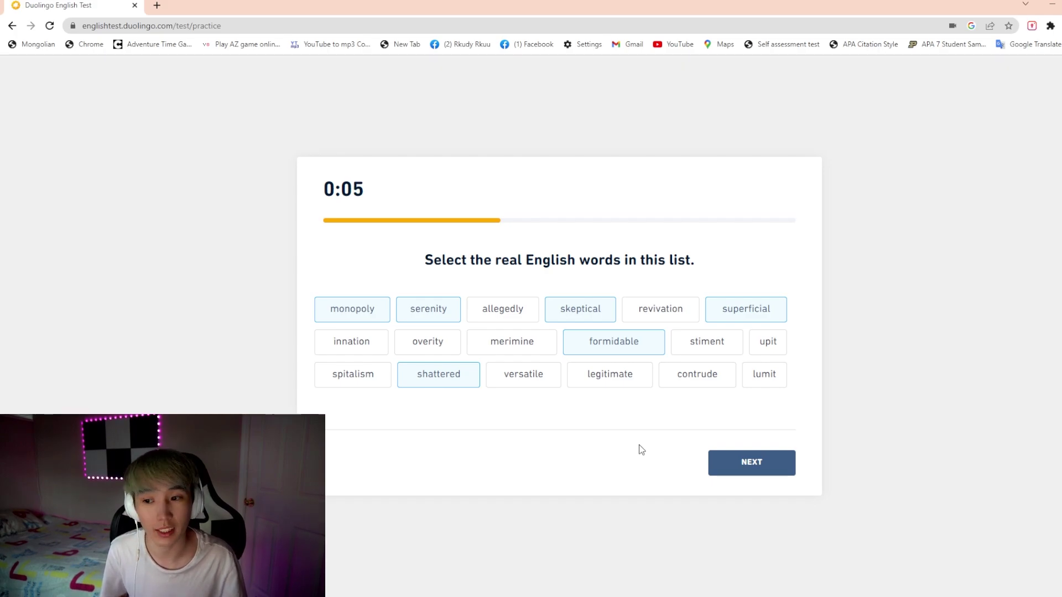
{"action": "left_click", "coordinate": [530, 382]}
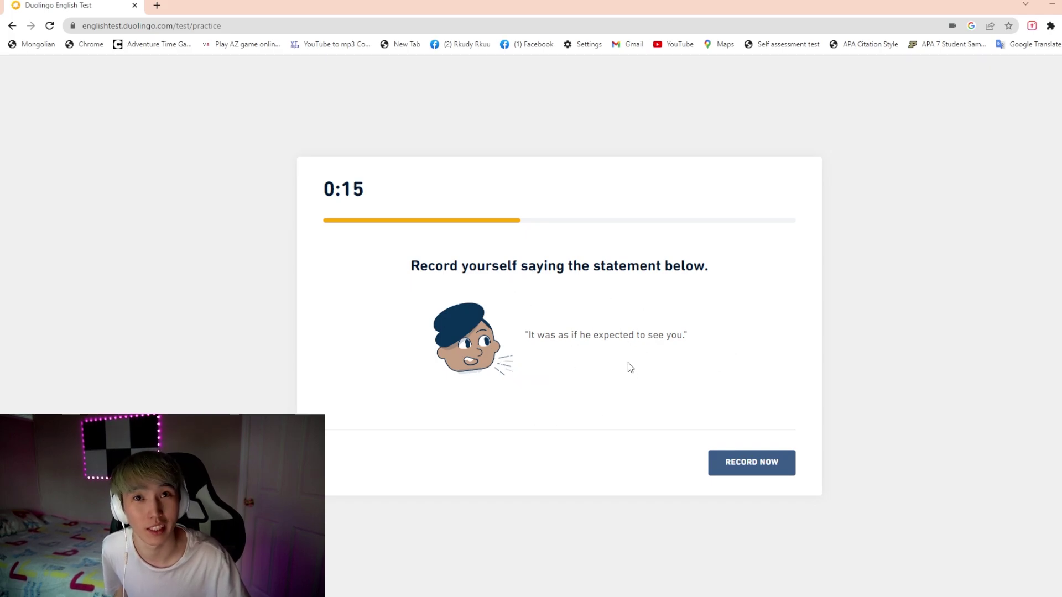
Step: Record the spoken statement "It was as if he expected to see you." and continue to the next question
{"action": "left_click", "coordinate": [763, 467]}
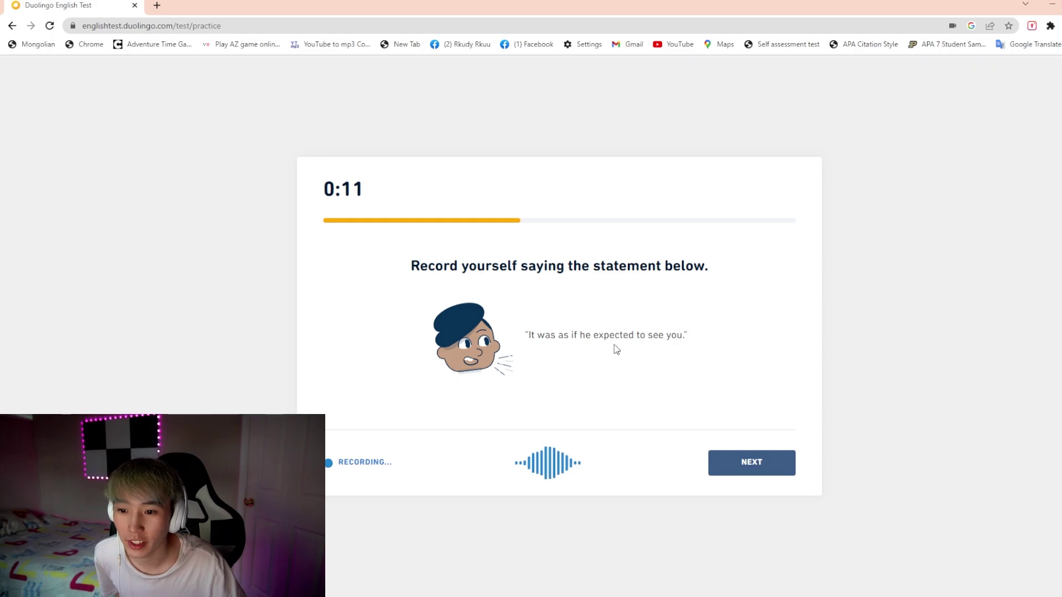
{"action": "left_click", "coordinate": [765, 466]}
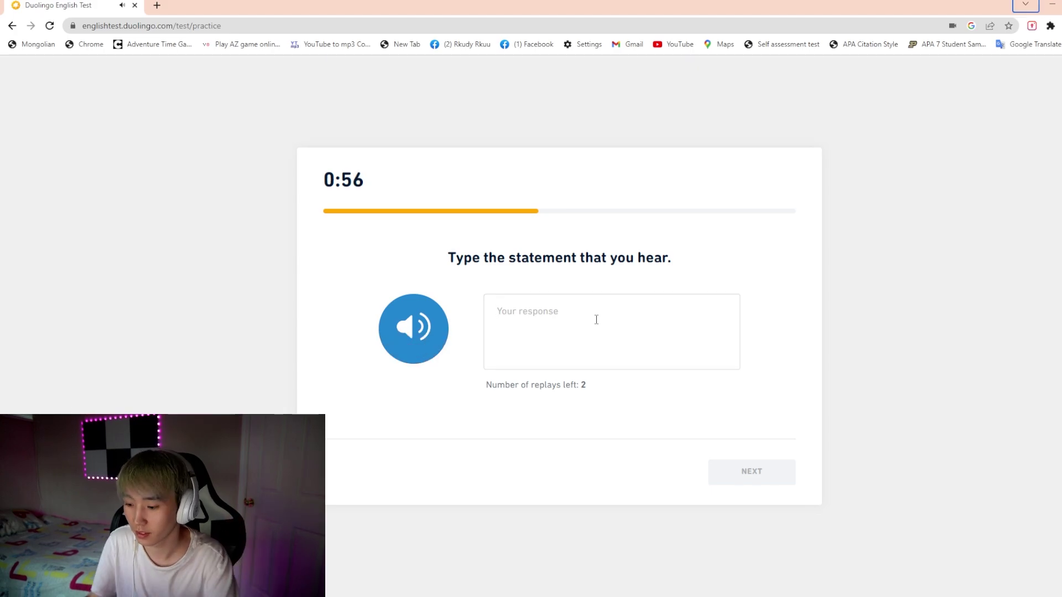
Step: Answer the listening question with "I have to set my watch ahead by two minutes."
{"action": "left_click", "coordinate": [596, 320]}
{"action": "type", "text": "i HAVE"}
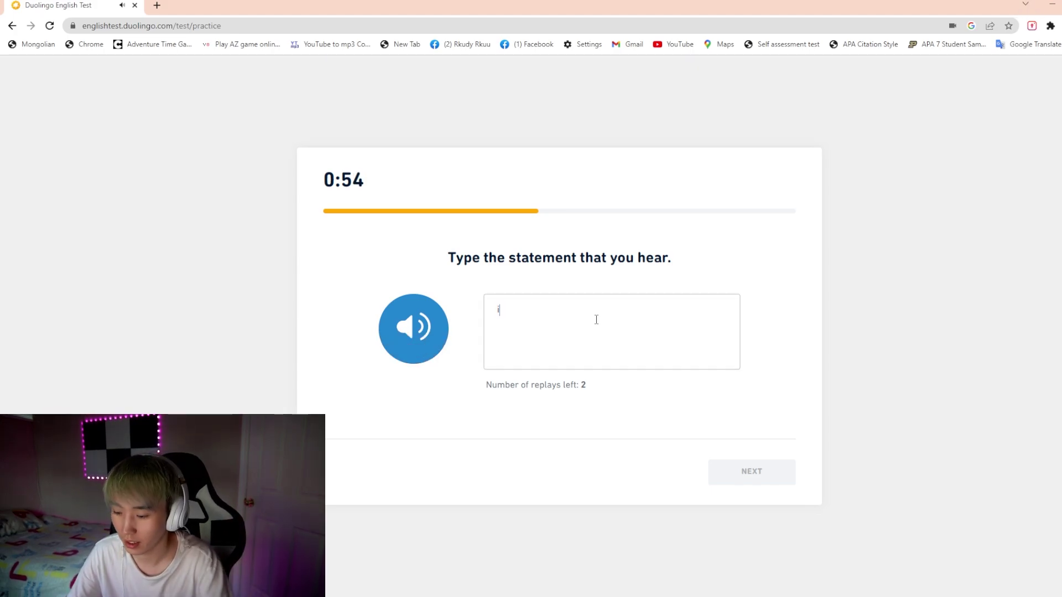
{"action": "type", "text": "I gh"}
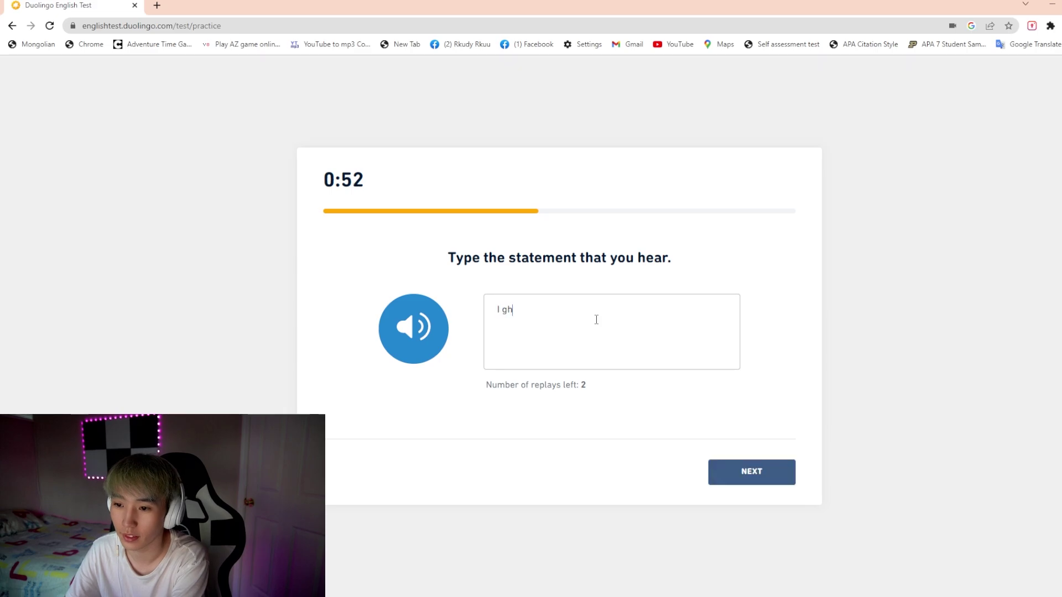
{"action": "type", "text": " HAVE T"}
{"action": "key", "text": "BackSpace"}
{"action": "key", "text": "BackSpace"}
{"action": "key", "text": "BackSpace"}
{"action": "key", "text": "BackSpace"}
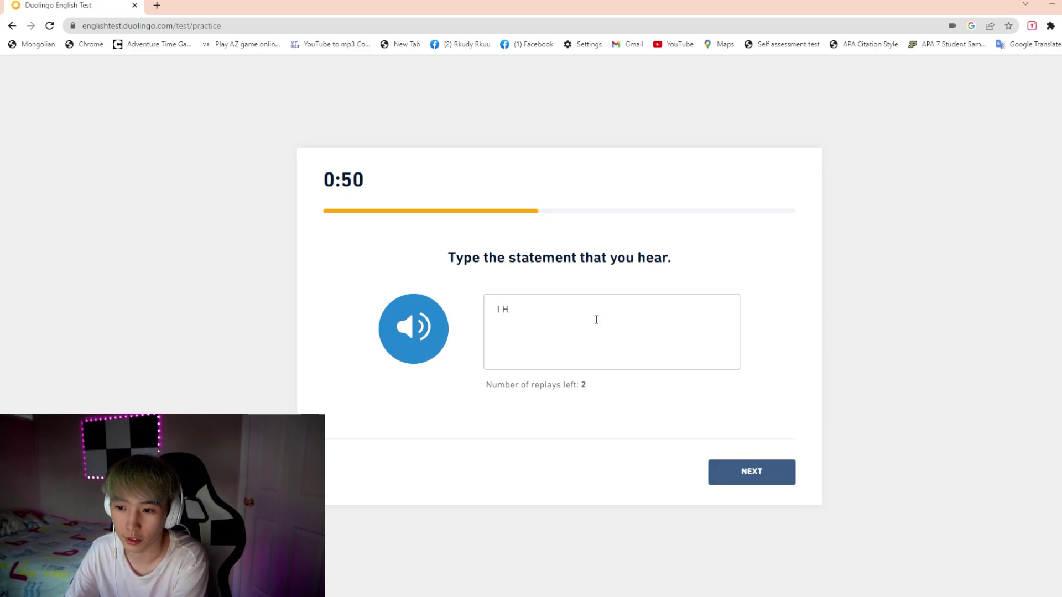
{"action": "type", "text": "have to set "}
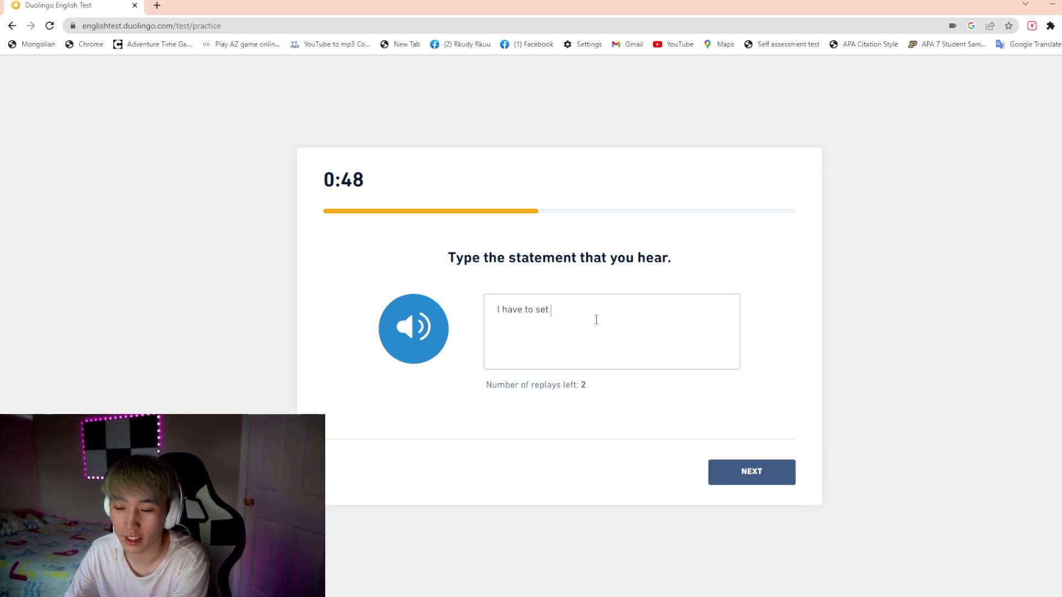
{"action": "type", "text": "my watch "}
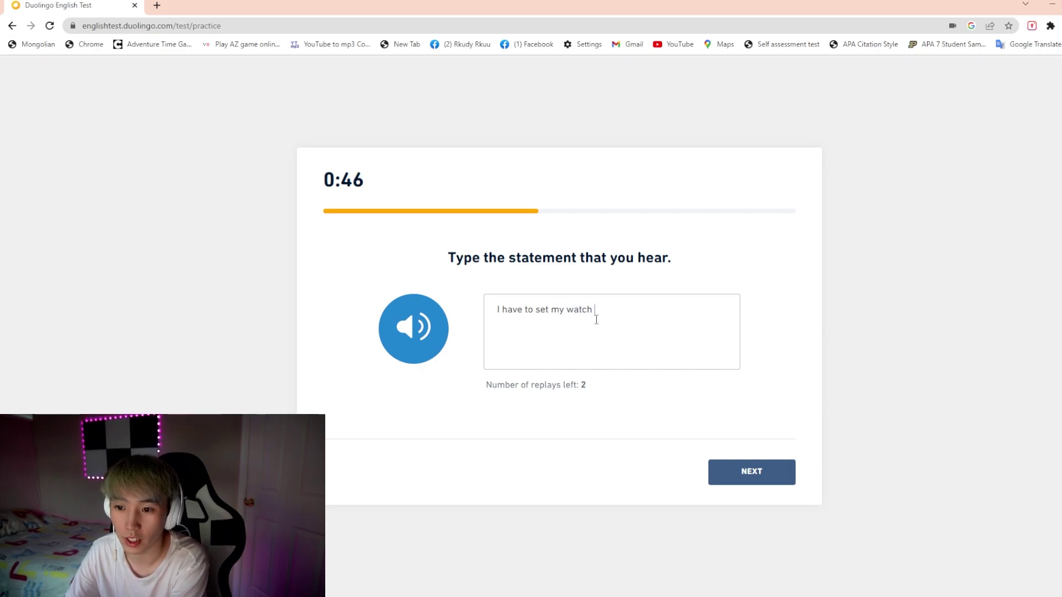
{"action": "type", "text": "ahead b"}
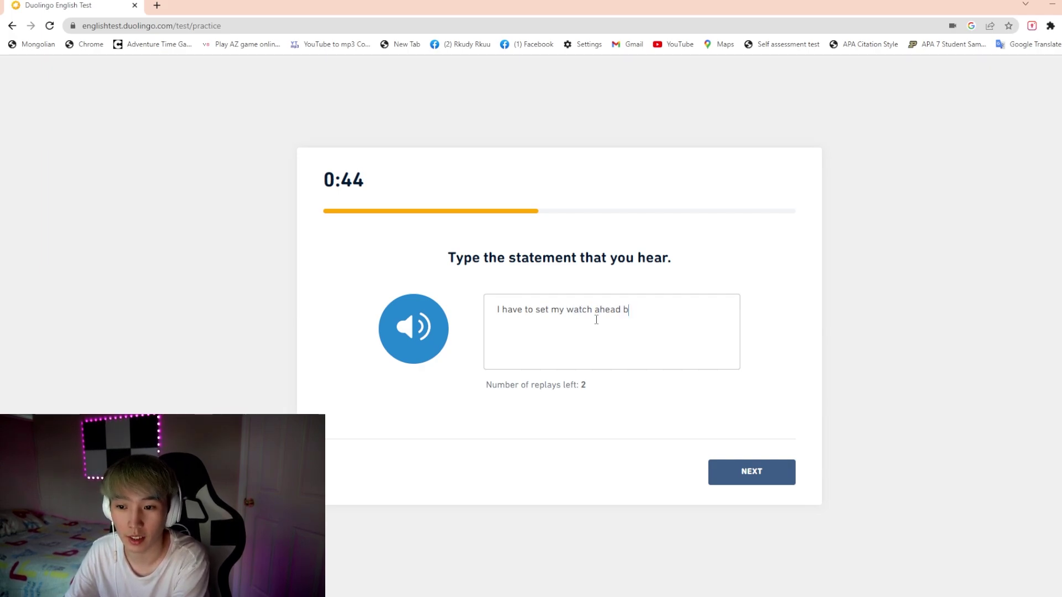
{"action": "type", "text": "y two minutes."}
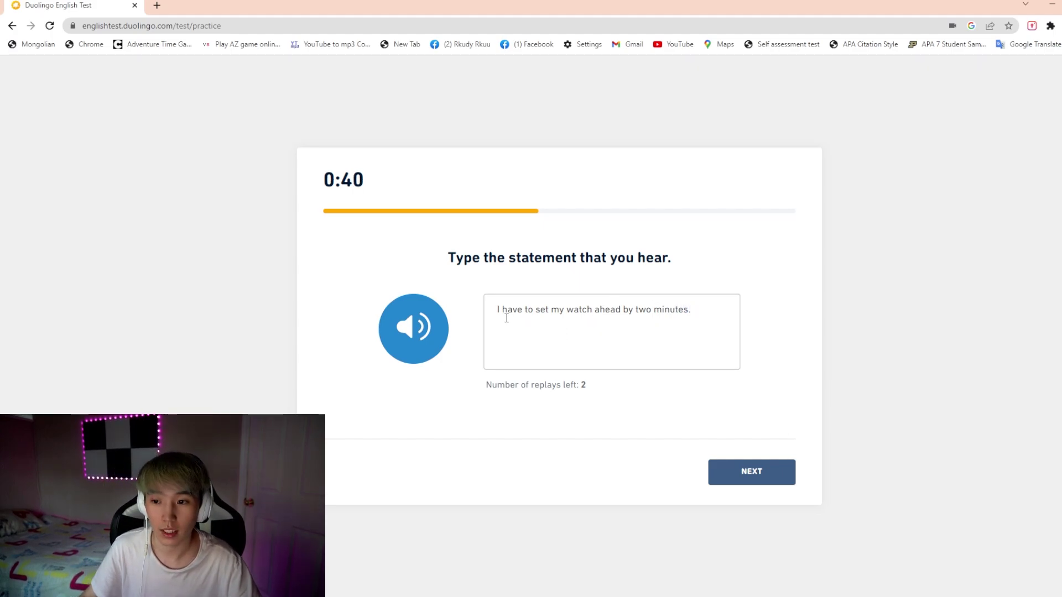
Step: Highlight the whole written answer twice, clearing the selection each time, and replay the spoken statement to check it
{"action": "left_click_drag", "start_coordinate": [495, 309], "coordinate": [713, 315]}
{"action": "left_click", "coordinate": [715, 315]}
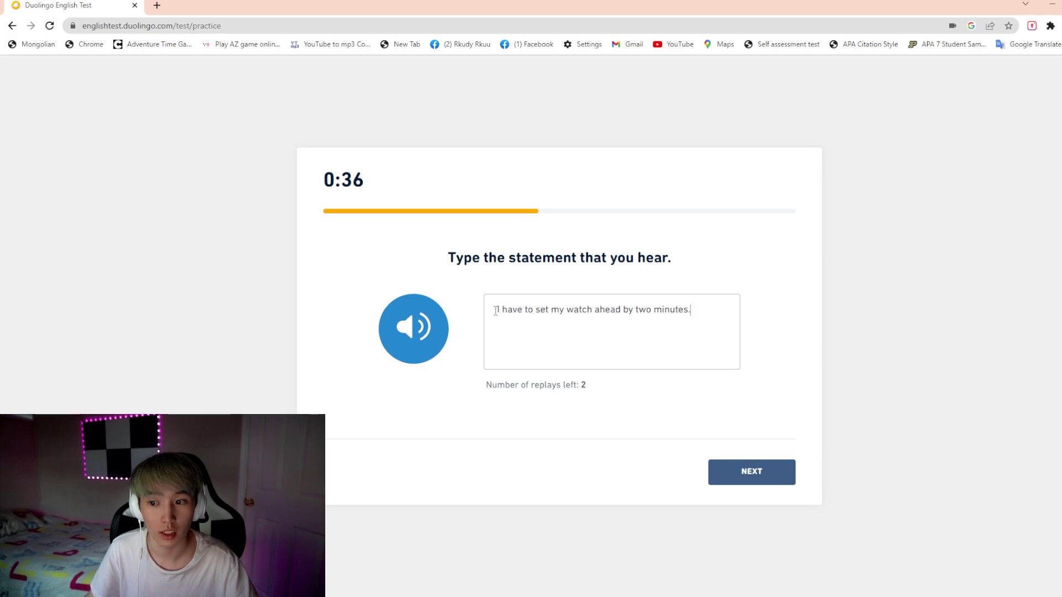
{"action": "left_click_drag", "start_coordinate": [497, 311], "coordinate": [731, 316]}
{"action": "left_click", "coordinate": [703, 318]}
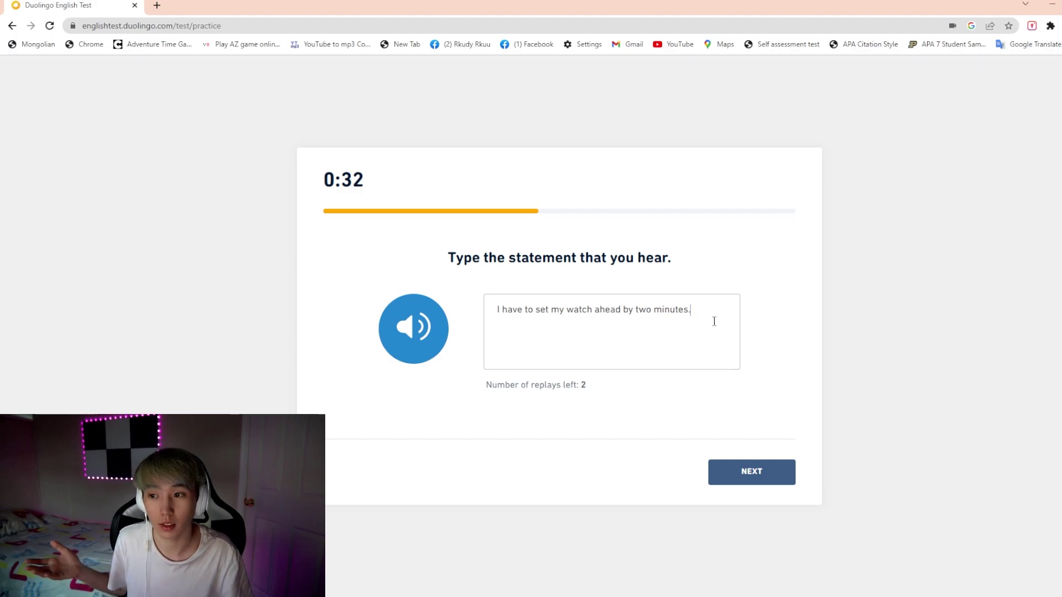
{"action": "left_click", "coordinate": [410, 328]}
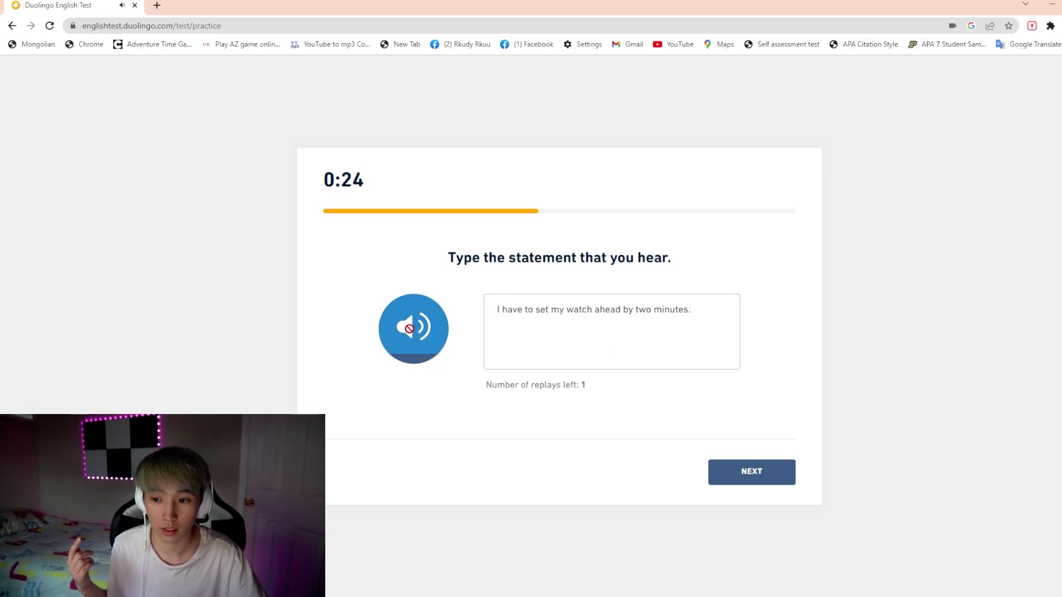
Step: Replay the spoken statement once more, check the full written answer against it and submit the answer
{"action": "left_click", "coordinate": [438, 338]}
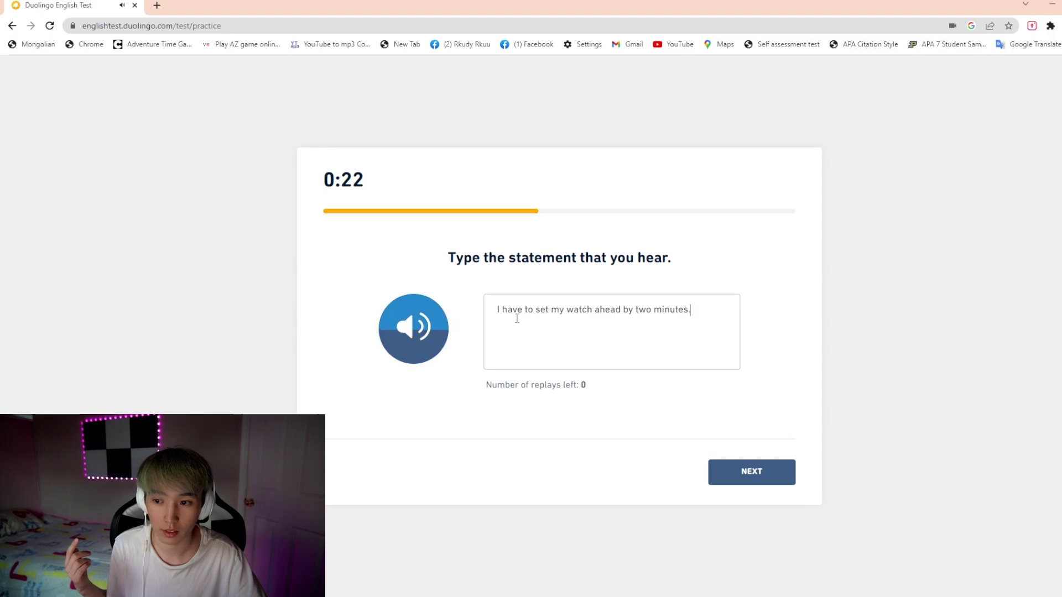
{"action": "left_click_drag", "start_coordinate": [495, 310], "coordinate": [713, 315]}
{"action": "left_click", "coordinate": [713, 315]}
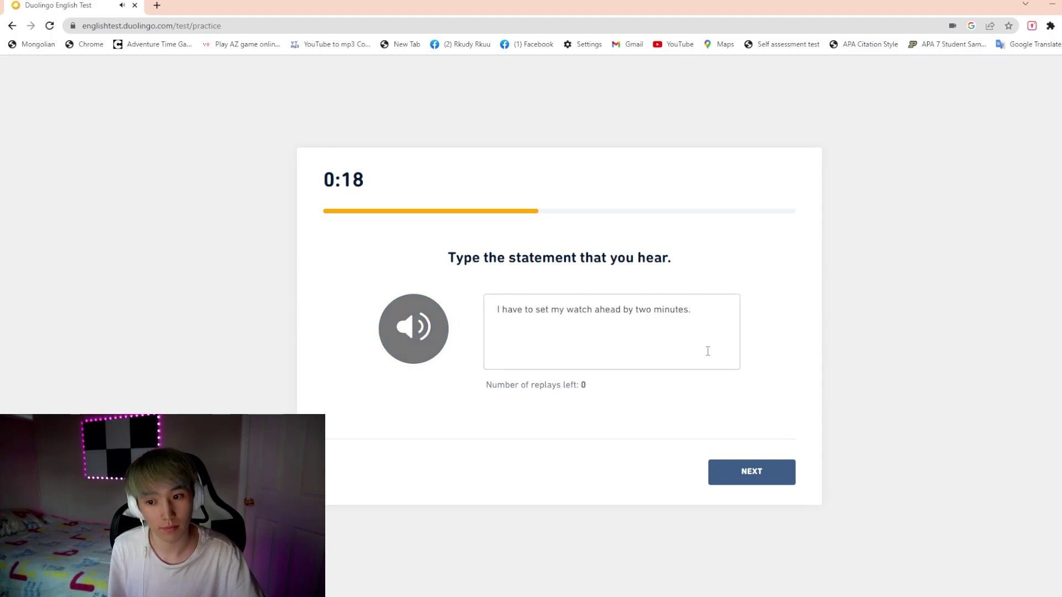
{"action": "left_click", "coordinate": [789, 473]}
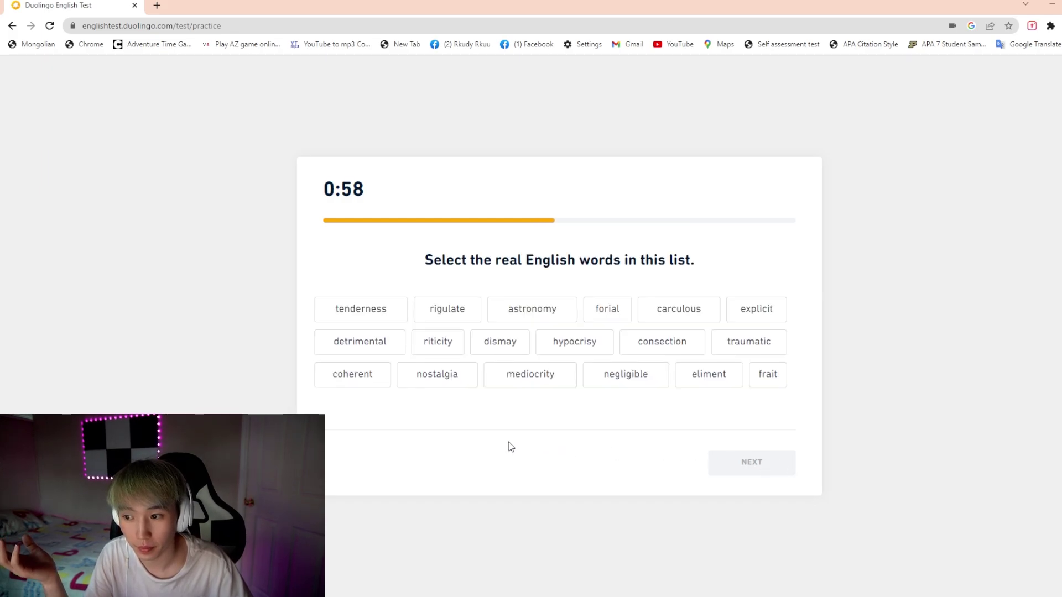
Step: Select "tenderness", "astronomy", "explicit", "dismay", "hypocrisy", "traumatic", "coherent", "nostalgia", "mediocrity" and "negligible" as the real English words
{"action": "left_click", "coordinate": [365, 319]}
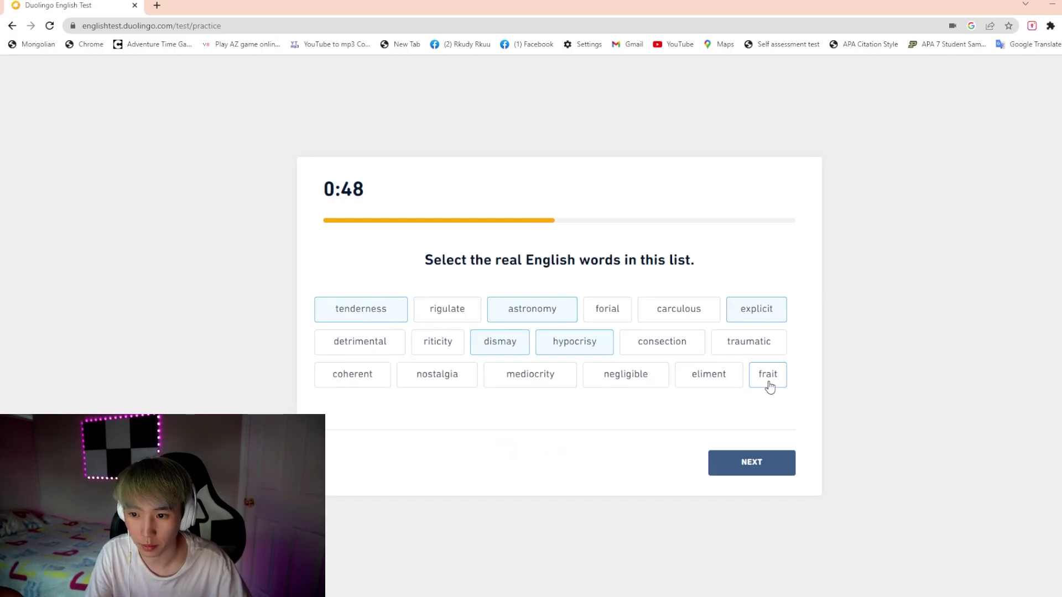
{"action": "left_click", "coordinate": [753, 350]}
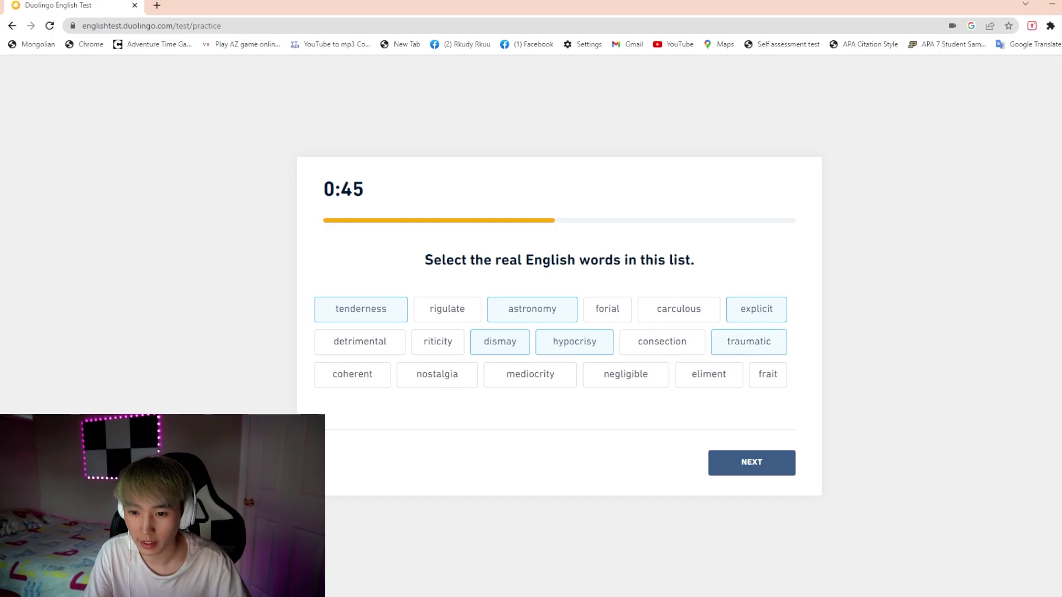
{"action": "left_click", "coordinate": [359, 383]}
{"action": "left_click", "coordinate": [441, 382]}
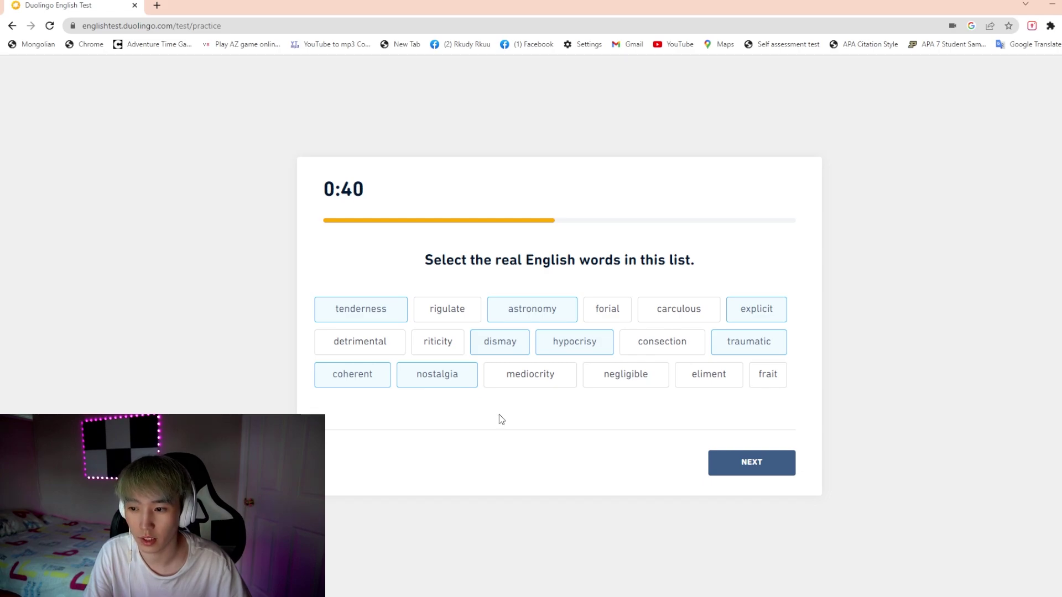
{"action": "left_click", "coordinate": [533, 385]}
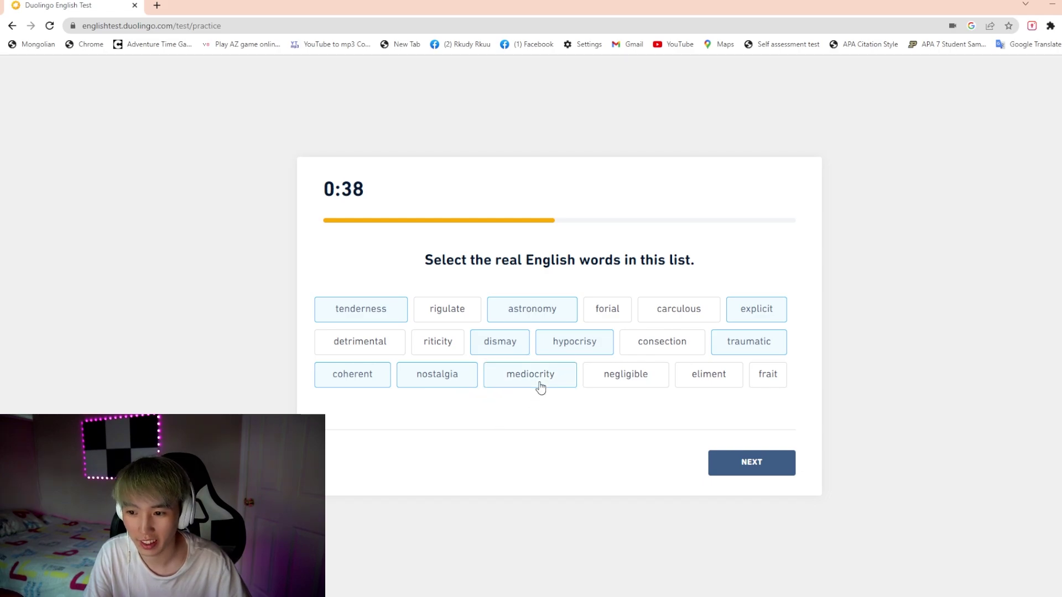
{"action": "left_click", "coordinate": [634, 385]}
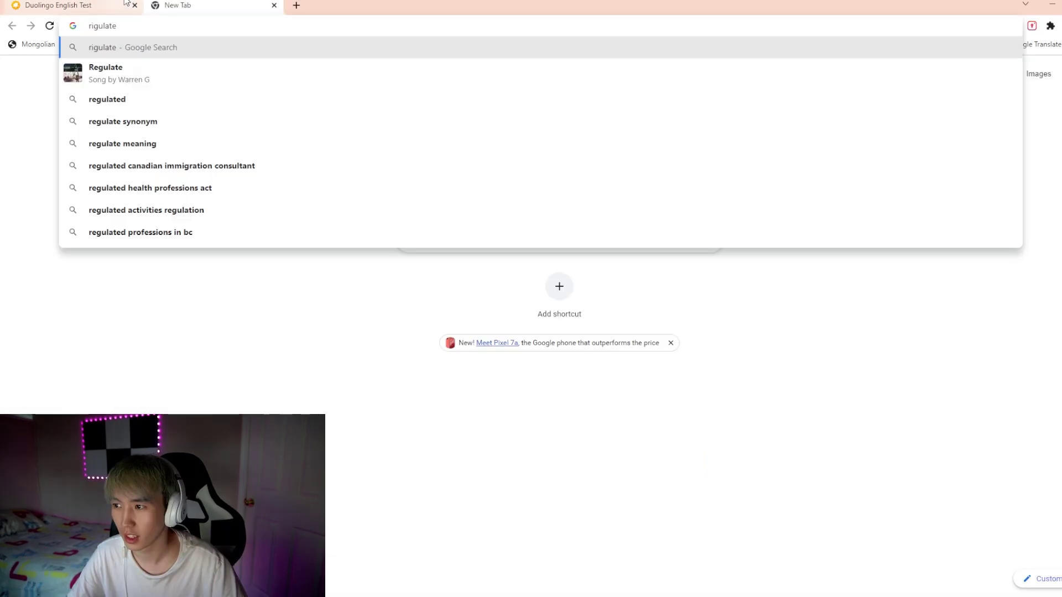
Step: Return to the practice test, closing the browser tab with the "rigulate" search, and submit the word selection
{"action": "left_click", "coordinate": [58, 5]}
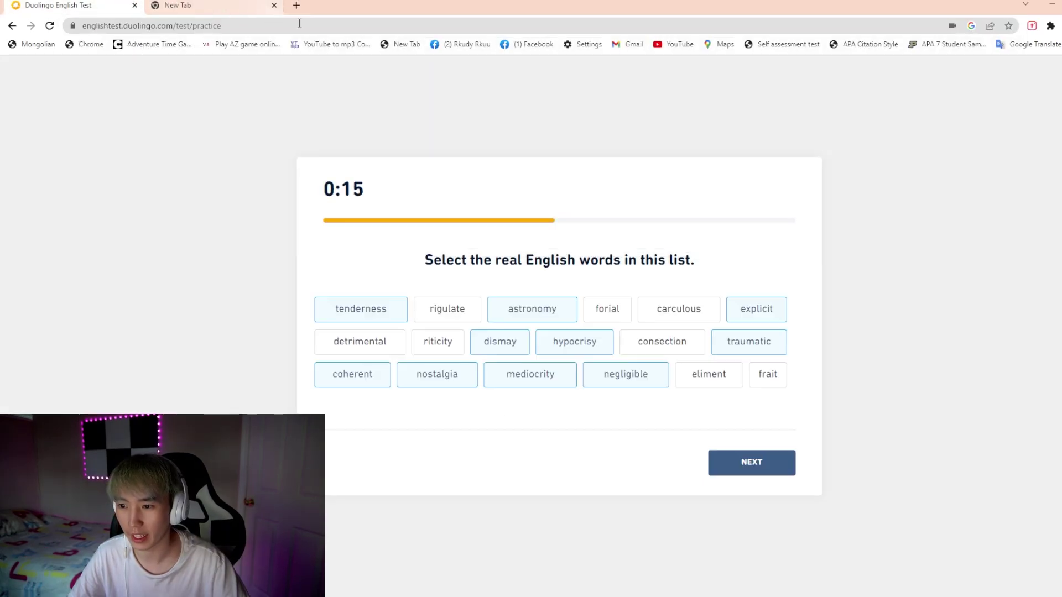
{"action": "left_click", "coordinate": [274, 5]}
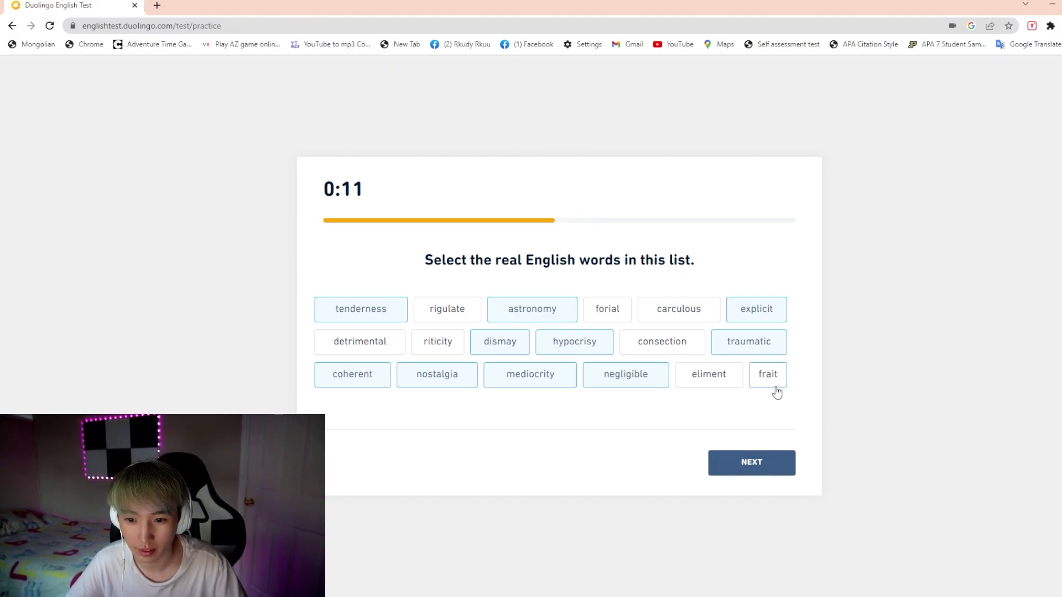
{"action": "left_click", "coordinate": [764, 474]}
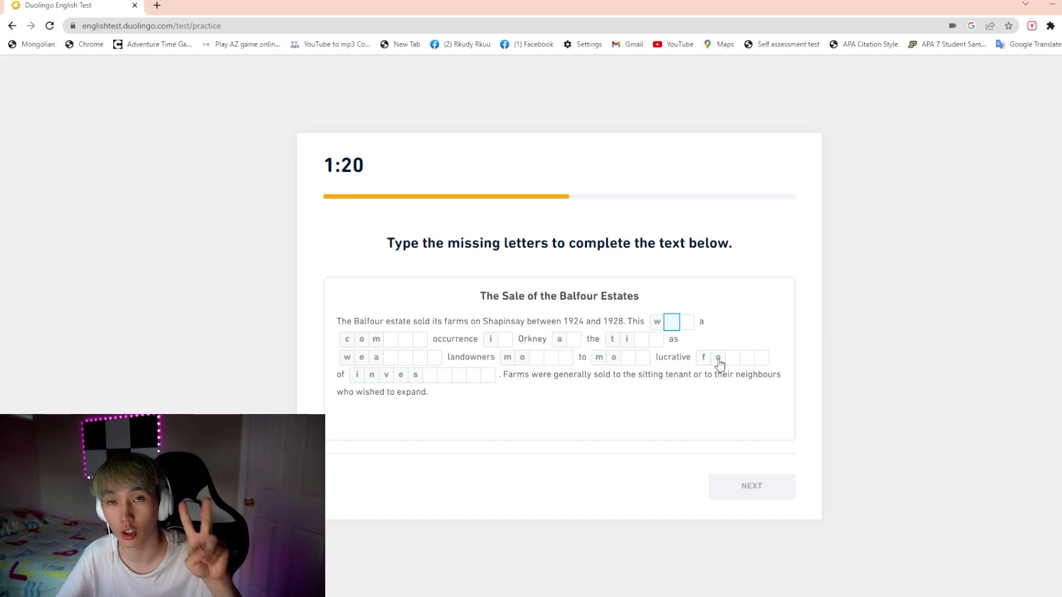
{"action": "type", "text": "as"}
{"action": "key", "text": "BackSpace"}
{"action": "key", "text": "BackSpace"}
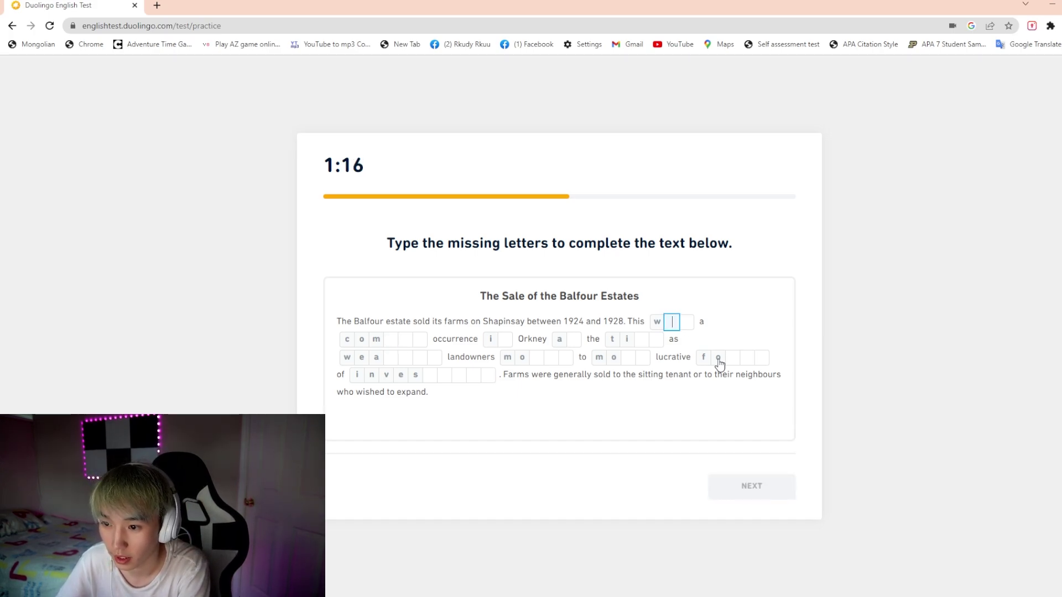
Step: Complete the first gap of "The Sale of the Balfour Estates" as "was" and submit the text
{"action": "type", "text": "as"}
{"action": "left_click", "coordinate": [762, 493]}
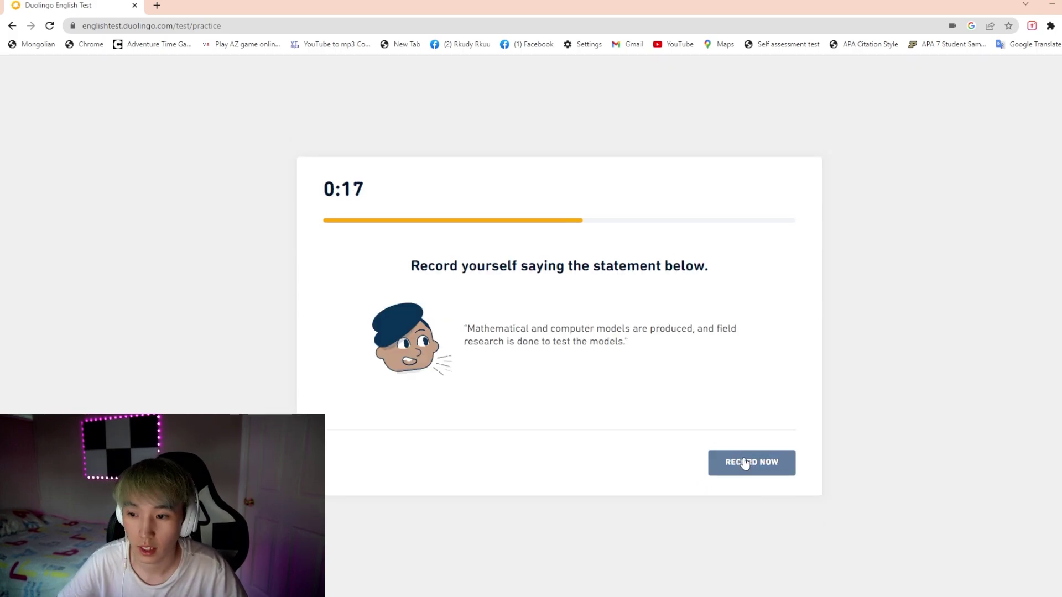
Step: Record the statement "Mathematical and computer models are produced, and field research is done to test the models."
{"action": "left_click", "coordinate": [745, 463]}
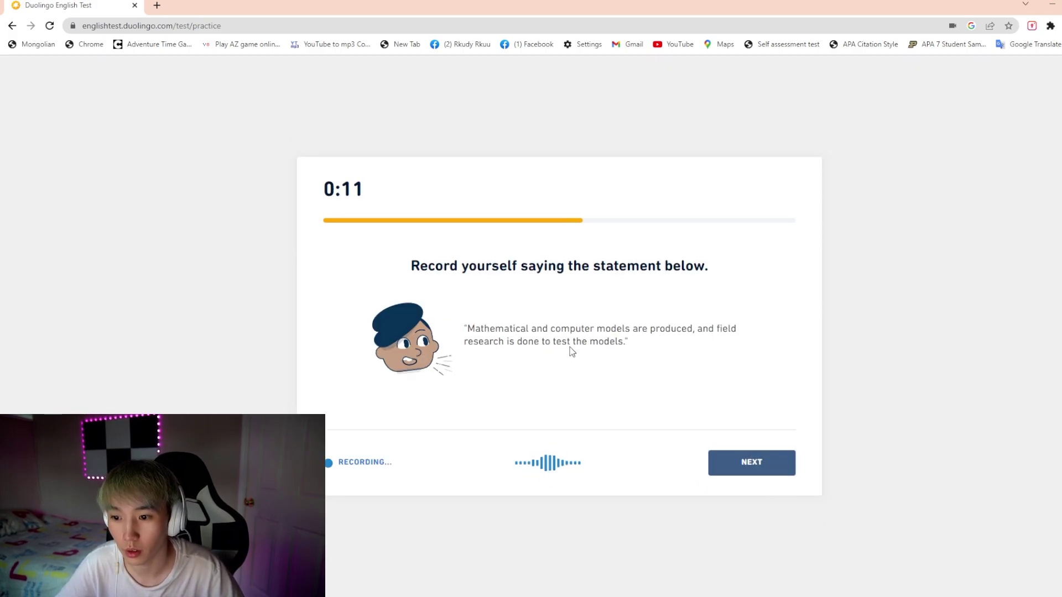
Step: Answer the listening question with "They will have try to talk to you by the time the story is published"
{"action": "left_click", "coordinate": [569, 348]}
{"action": "type", "text": "They wil"}
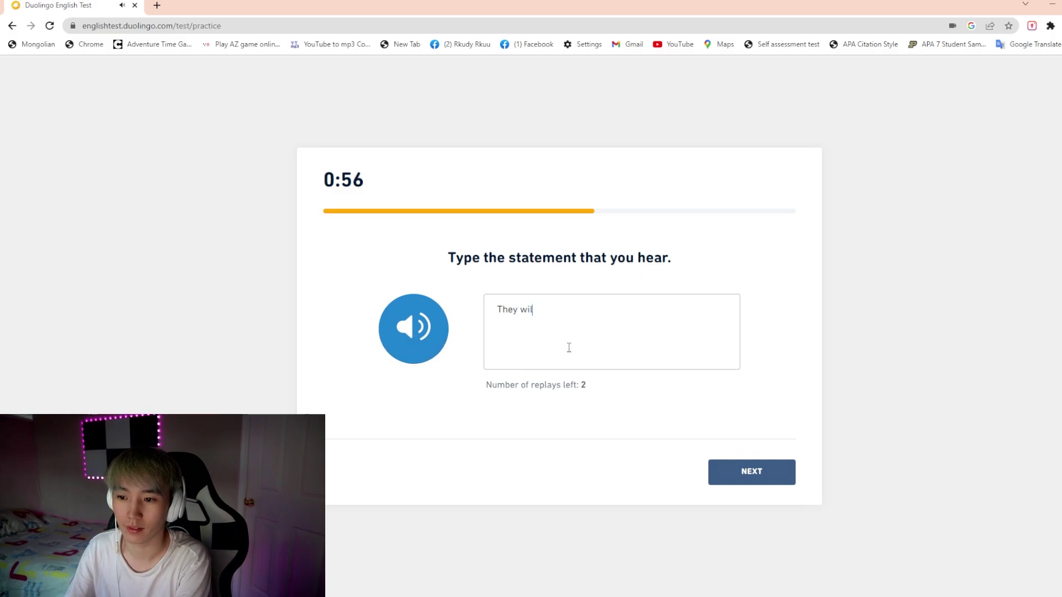
{"action": "type", "text": "l have try to talk to you by the stor"}
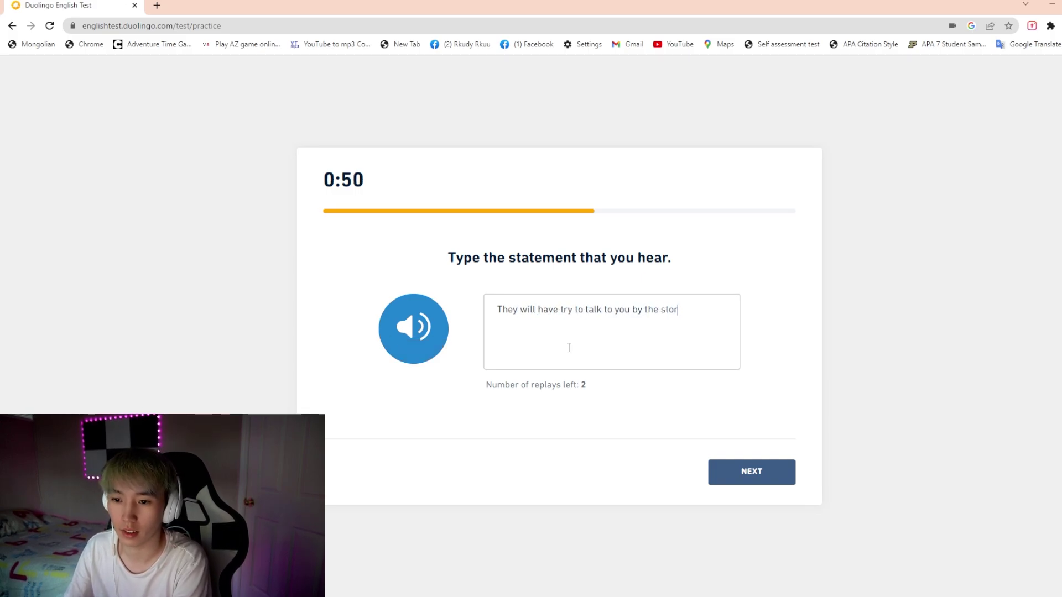
{"action": "key", "text": "BackSpace"}
{"action": "key", "text": "BackSpace"}
{"action": "key", "text": "BackSpace"}
{"action": "key", "text": "BackSpace"}
{"action": "type", "text": "time the story is published"}
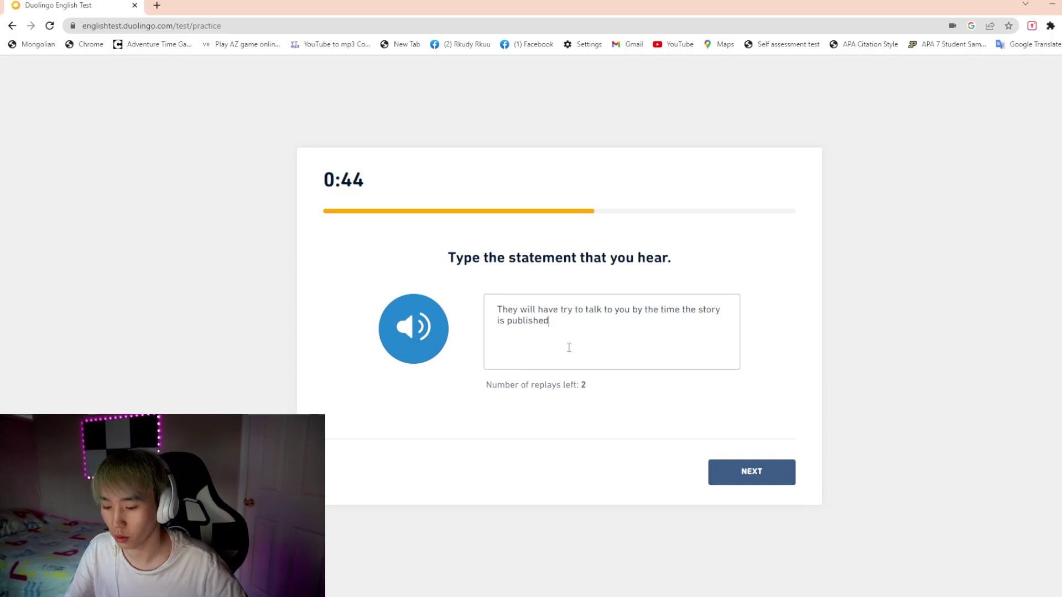
Step: Check the answer against a replay of the statement, adding the final period and correcting "try" to "tried"
{"action": "left_click", "coordinate": [393, 341]}
{"action": "left_click_drag", "start_coordinate": [497, 310], "coordinate": [723, 310]}
{"action": "left_click", "coordinate": [616, 335]}
{"action": "type", "text": "."}
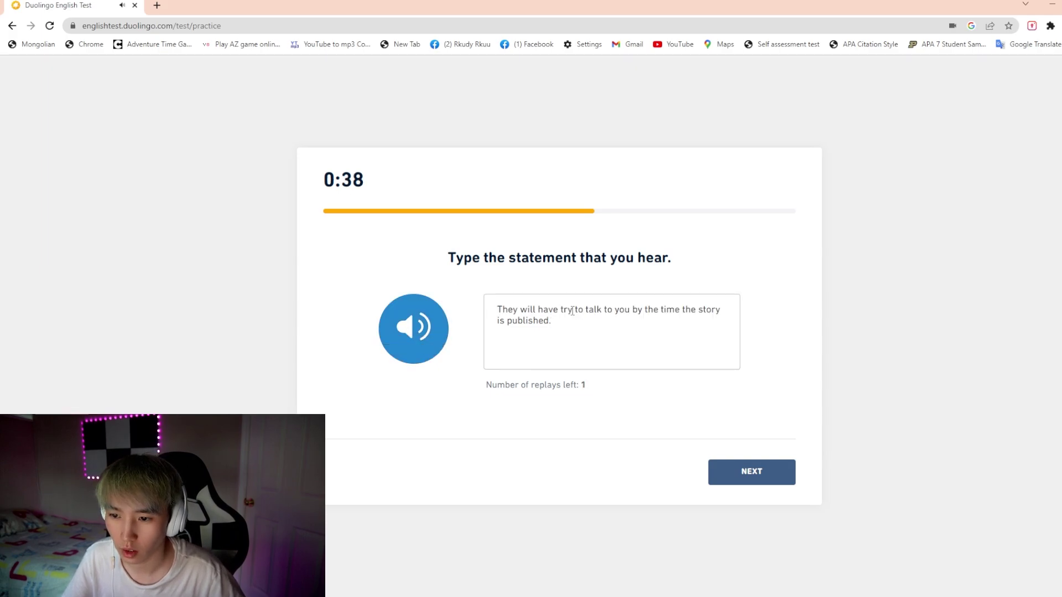
{"action": "left_click", "coordinate": [572, 311]}
{"action": "key", "text": "BackSpace"}
{"action": "type", "text": "ied"}
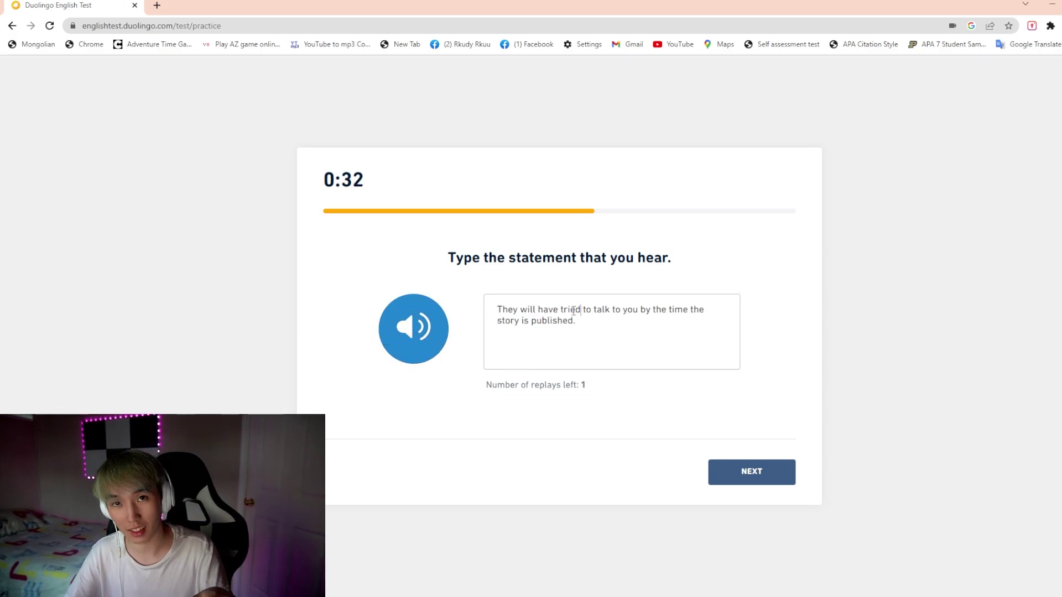
Step: Use the remaining replay to compare the corrected answer with the spoken statement, and submit the answer
{"action": "left_click", "coordinate": [404, 337]}
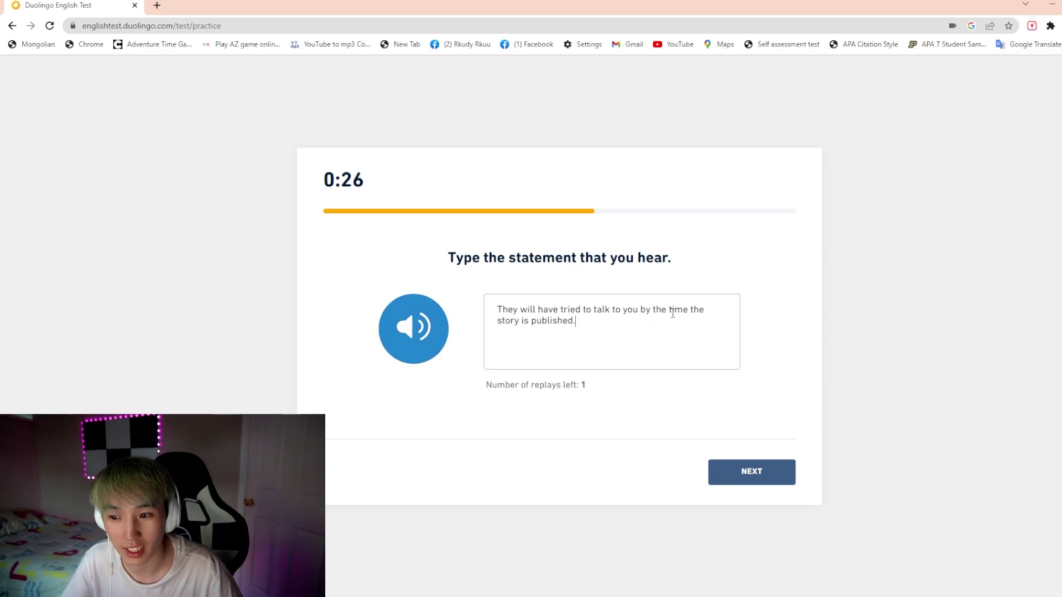
{"action": "left_click_drag", "start_coordinate": [497, 310], "coordinate": [708, 311]}
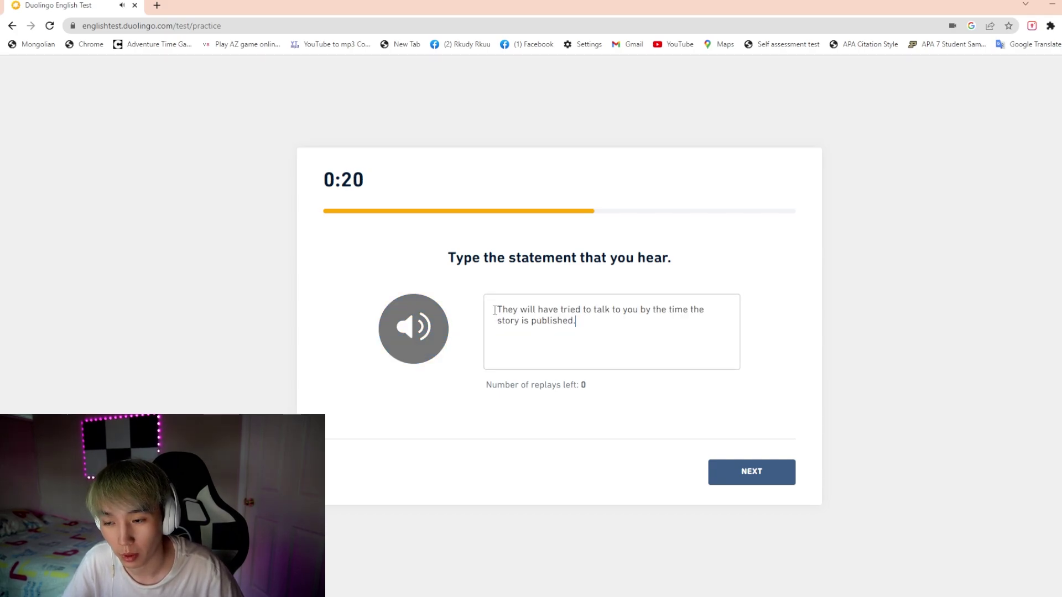
{"action": "left_click", "coordinate": [742, 480]}
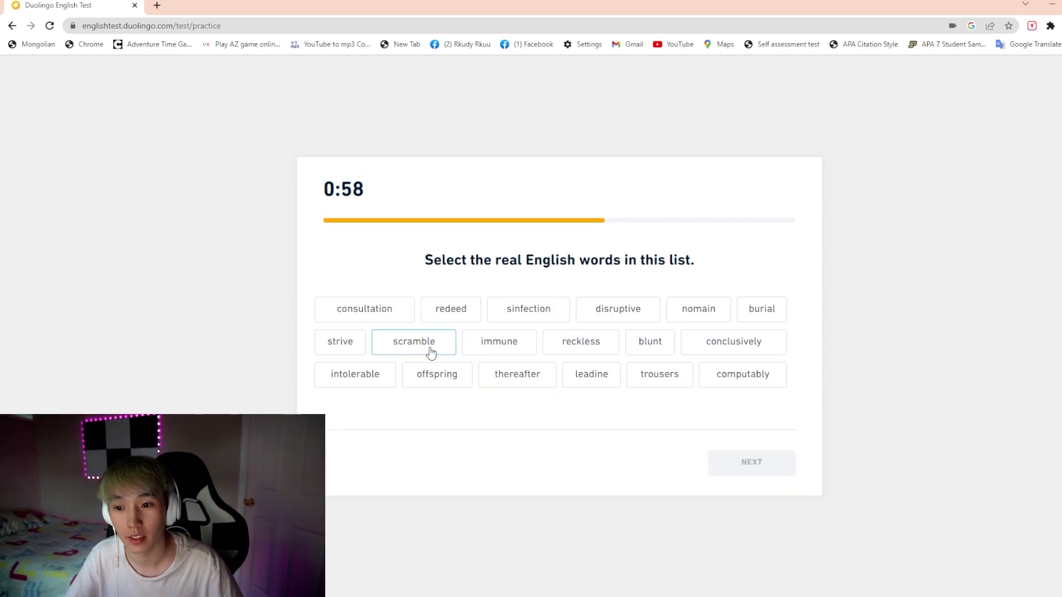
Step: Select "consultation", "disruptive", "burial", "strive", "scramble" and "immune" as real English words
{"action": "left_click", "coordinate": [381, 314]}
{"action": "left_click", "coordinate": [615, 310]}
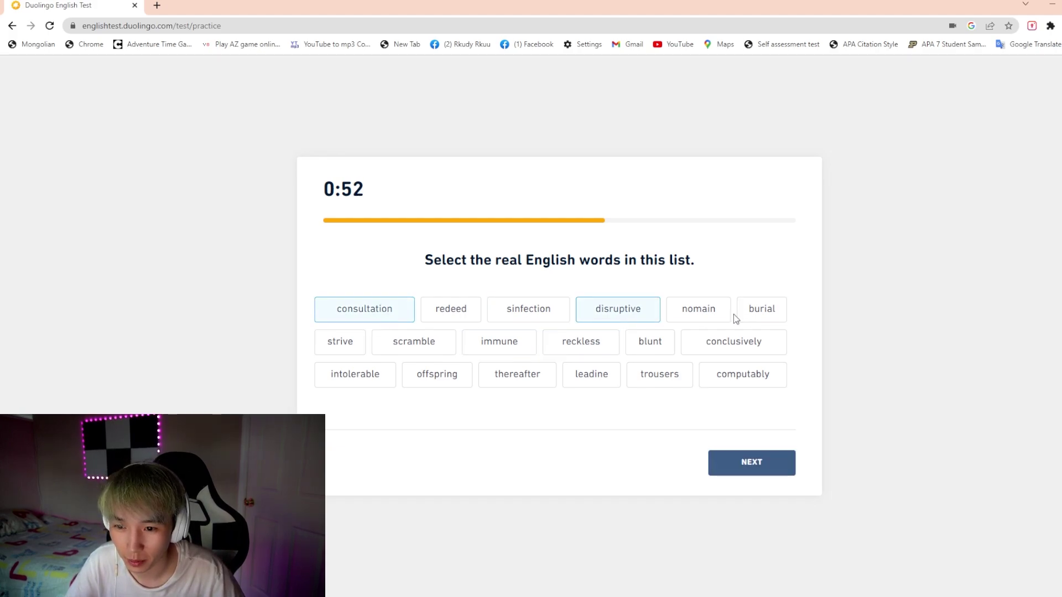
{"action": "left_click", "coordinate": [758, 310]}
{"action": "left_click", "coordinate": [342, 344]}
{"action": "left_click", "coordinate": [421, 348]}
{"action": "left_click", "coordinate": [499, 343]}
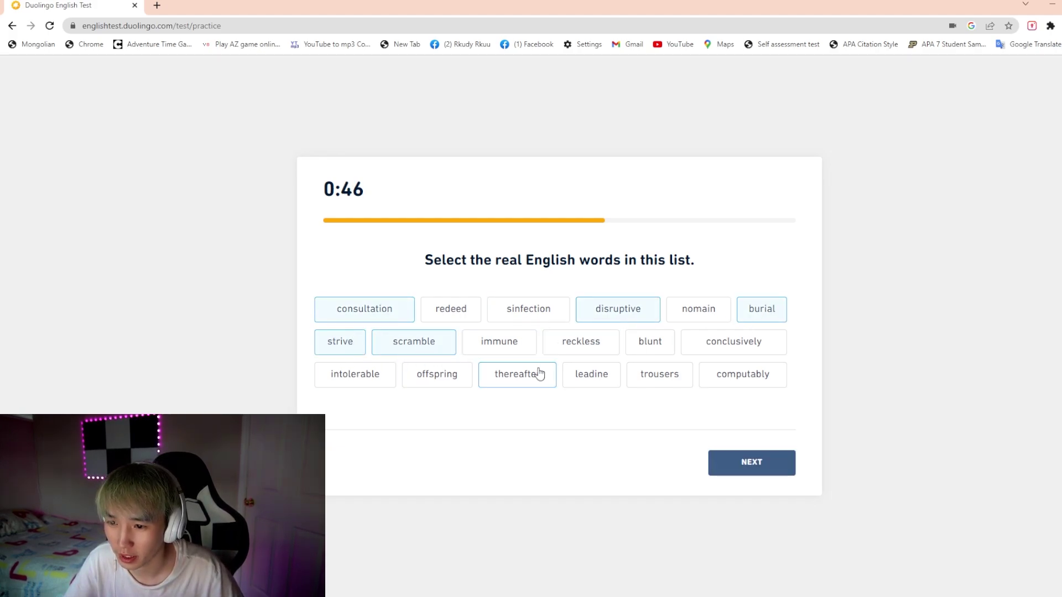
Step: Add "reckless", "offspring", "intolerable", "thereafter", "computably" and "conclusively" to the selected real words and submit the selection
{"action": "left_click", "coordinate": [580, 343]}
{"action": "left_click", "coordinate": [437, 375]}
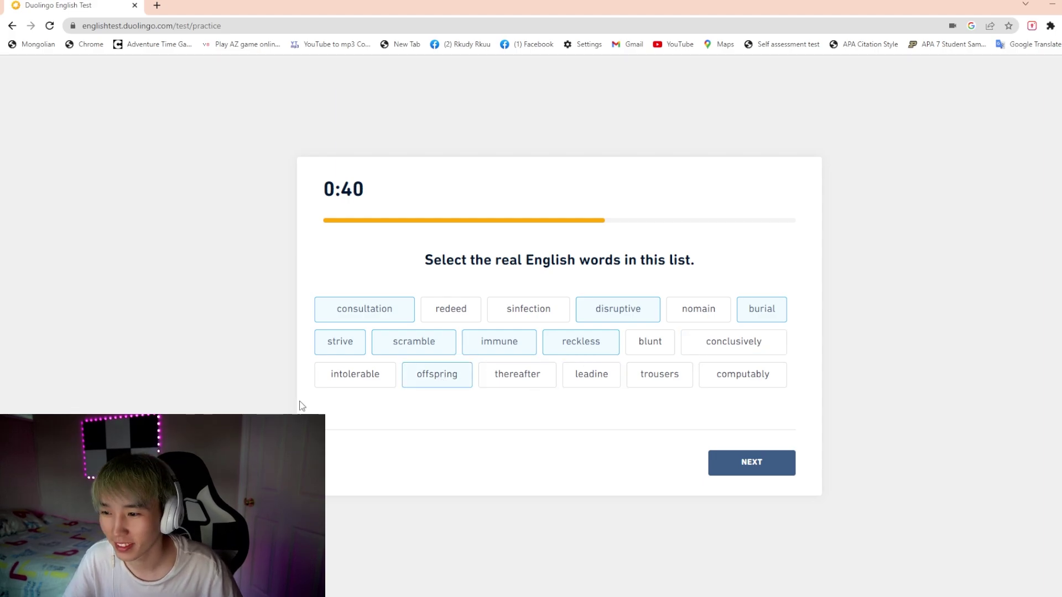
{"action": "left_click", "coordinate": [356, 374]}
{"action": "left_click", "coordinate": [517, 376]}
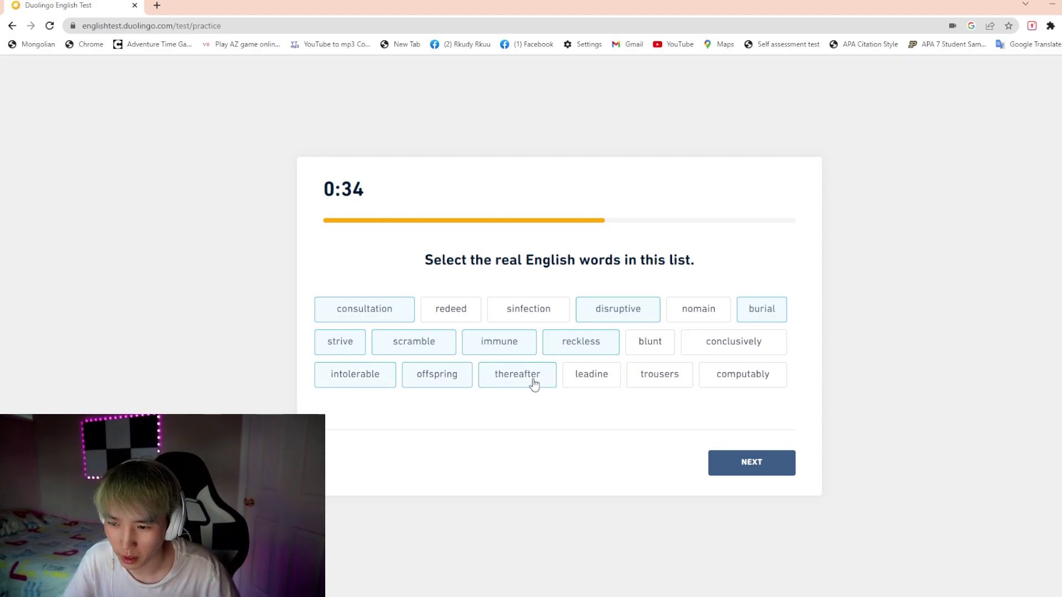
{"action": "left_click", "coordinate": [748, 386]}
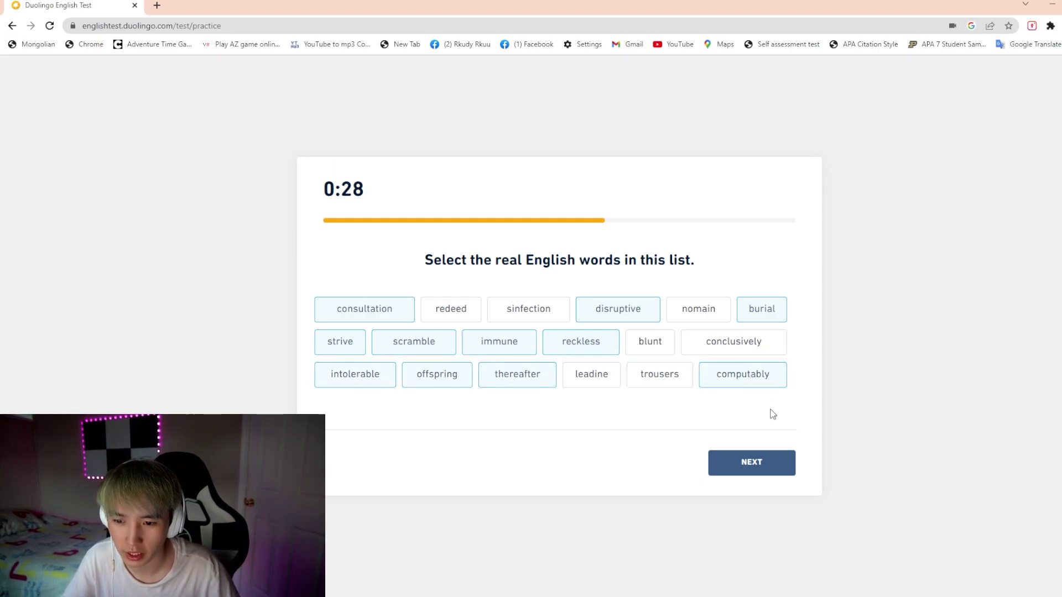
{"action": "left_click", "coordinate": [736, 350]}
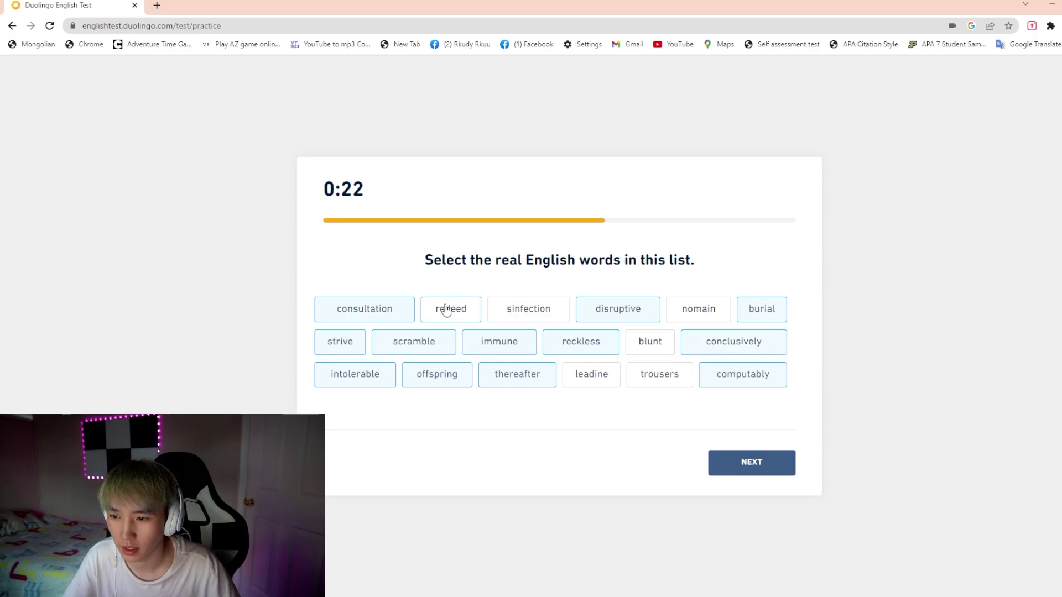
{"action": "left_click", "coordinate": [756, 467]}
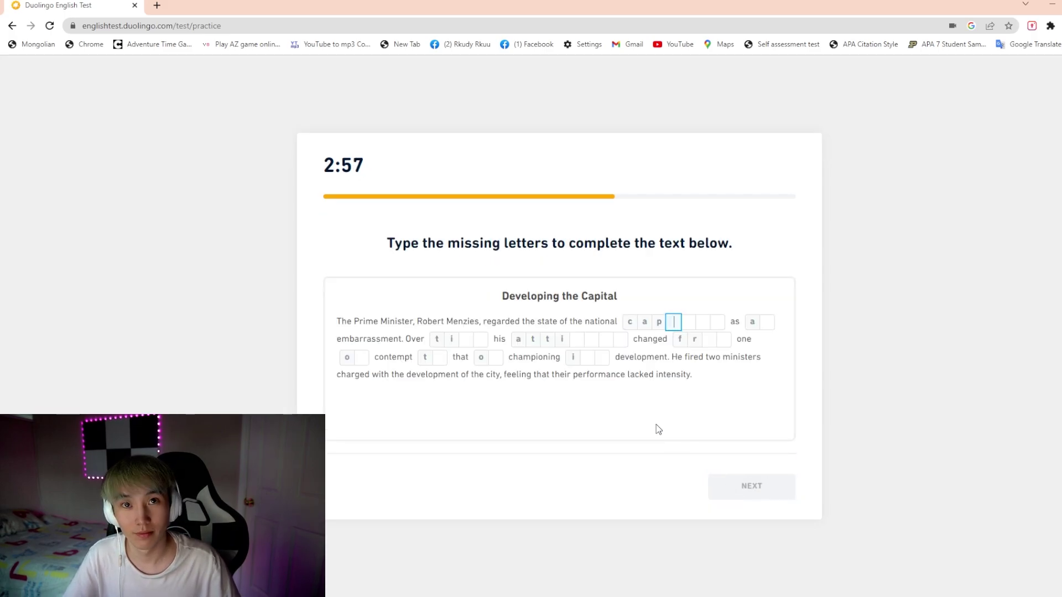
{"action": "type", "text": "ital"}
{"action": "key", "text": "BackSpace"}
{"action": "key", "text": "BackSpace"}
{"action": "key", "text": "BackSpace"}
{"action": "key", "text": "BackSpace"}
Step: Complete the gaps in "Developing the Capital" as "capital", "as", "time", "attitude", "from", "of", "to", "of" and "its", and submit the text
{"action": "type", "text": "i"}
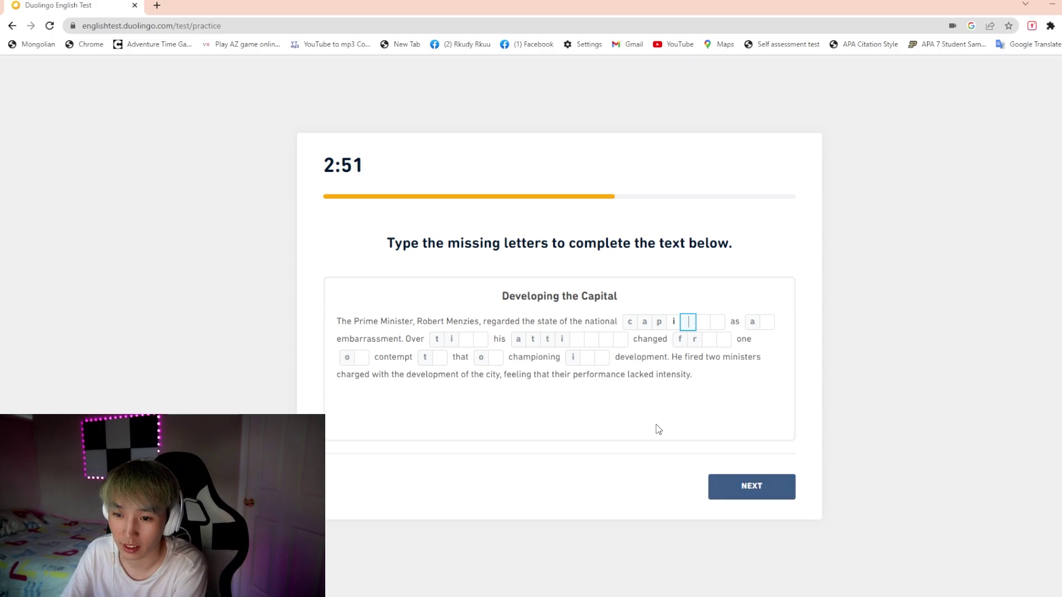
{"action": "type", "text": "talsme"}
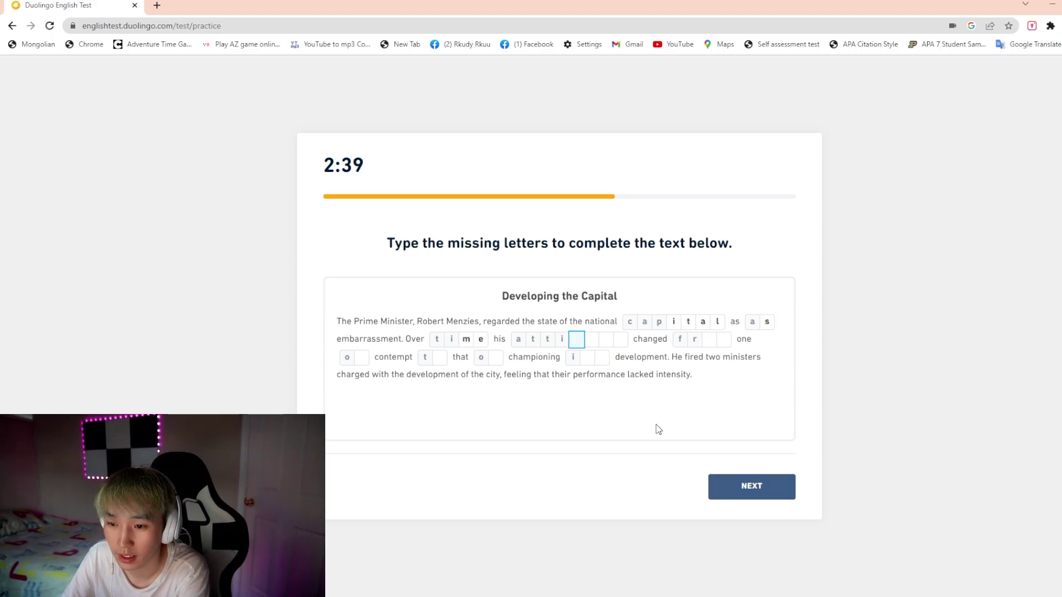
{"action": "type", "text": "tudeom"}
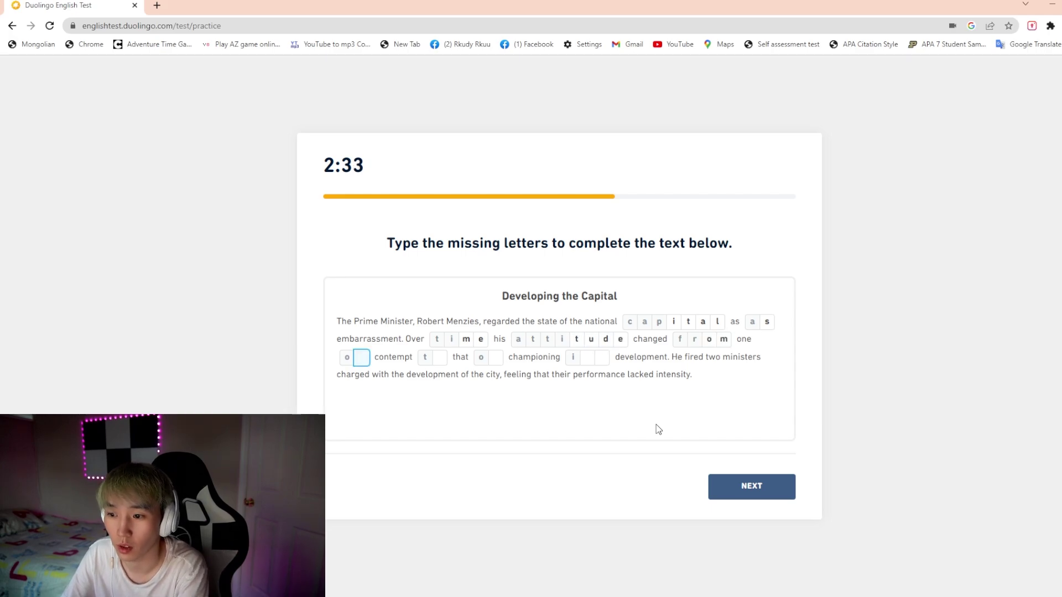
{"action": "type", "text": "fof"}
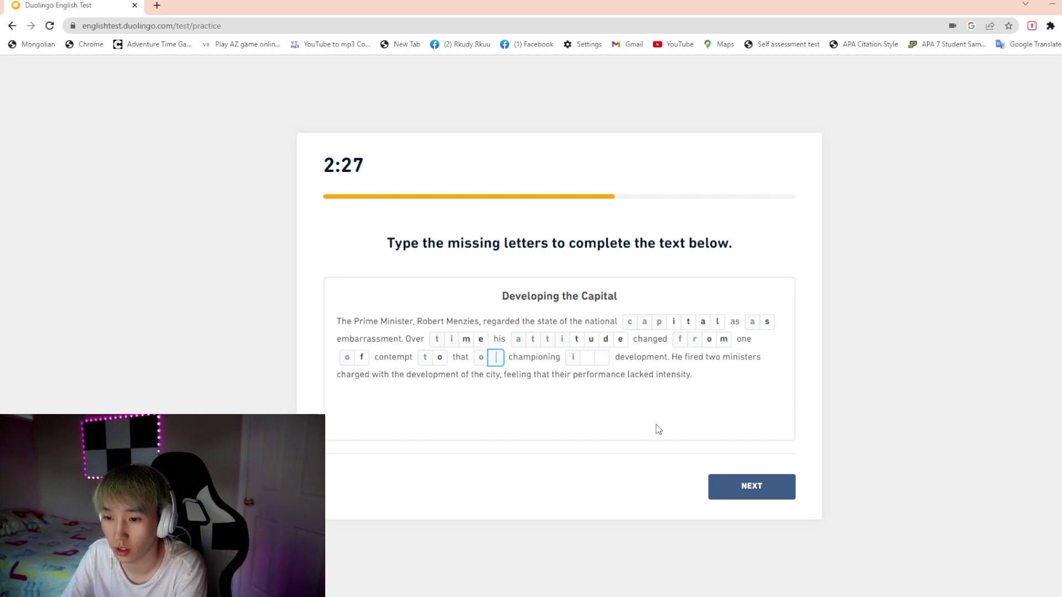
{"action": "type", "text": "ts"}
{"action": "left_click", "coordinate": [784, 486]}
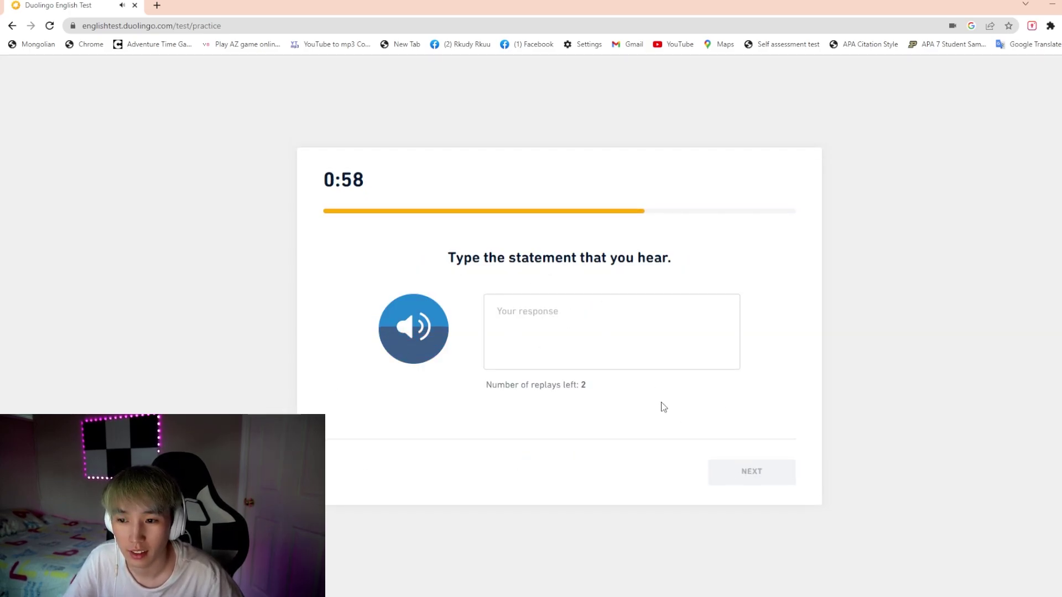
{"action": "type", "text": "q"}
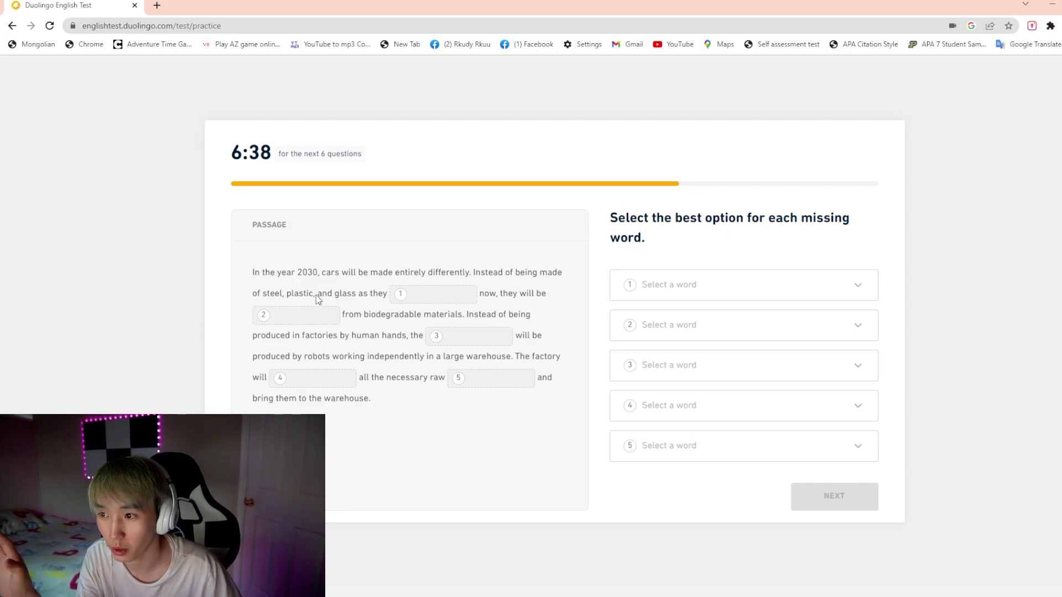
Step: Choose "are" for the first gap and "made" for the second gap in the passage about cars in 2030
{"action": "left_click", "coordinate": [661, 299]}
{"action": "left_click", "coordinate": [223, 277]}
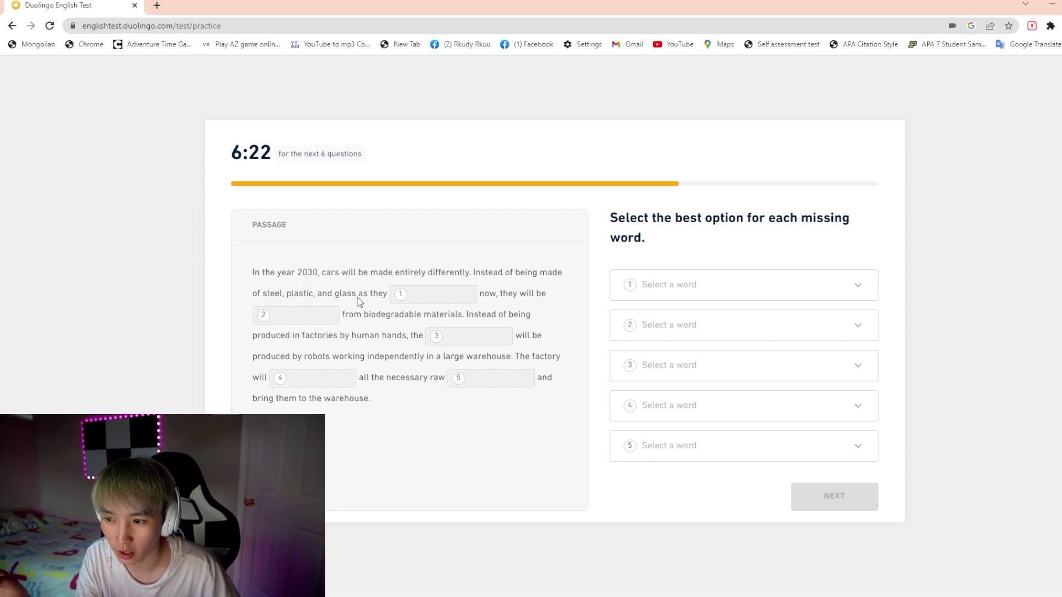
{"action": "left_click", "coordinate": [623, 295]}
{"action": "scroll", "coordinate": [668, 347], "scroll_direction": "down", "scroll_amount": 2}
{"action": "left_click", "coordinate": [666, 330]}
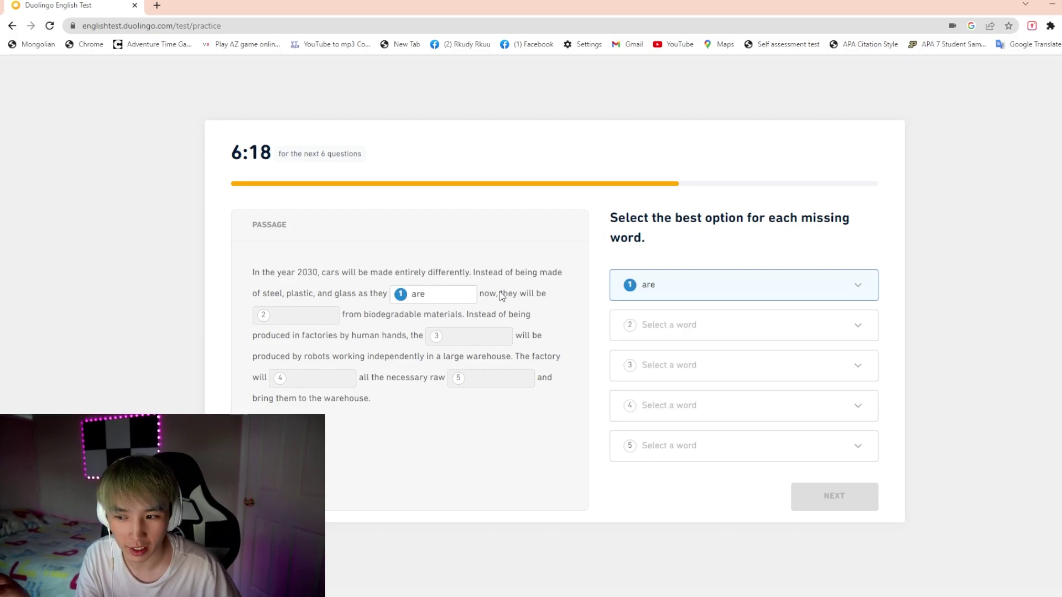
{"action": "left_click", "coordinate": [705, 330]}
{"action": "scroll", "coordinate": [671, 398], "scroll_direction": "down", "scroll_amount": 2}
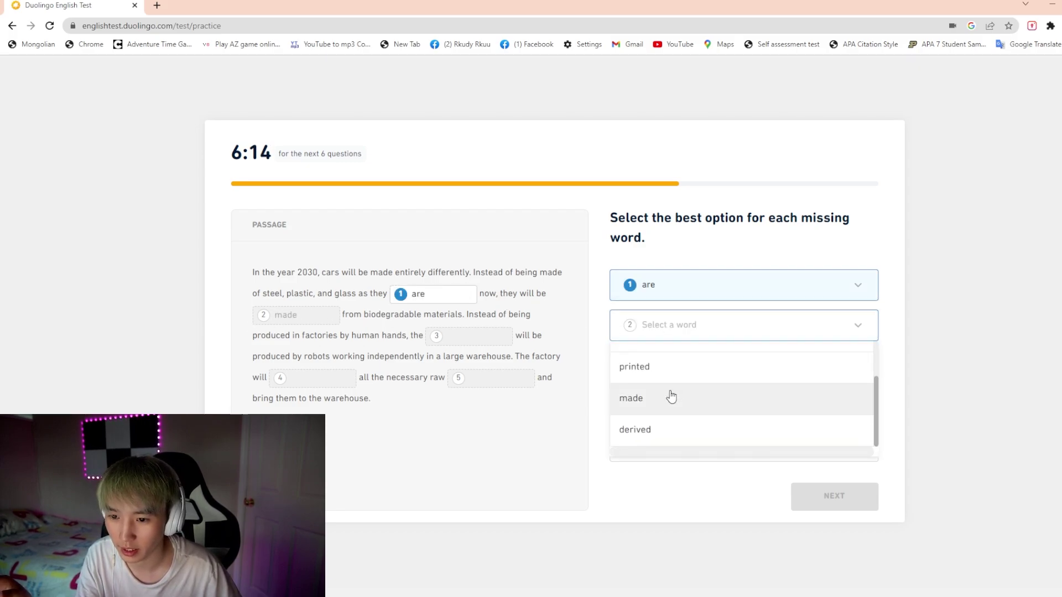
{"action": "left_click", "coordinate": [661, 405]}
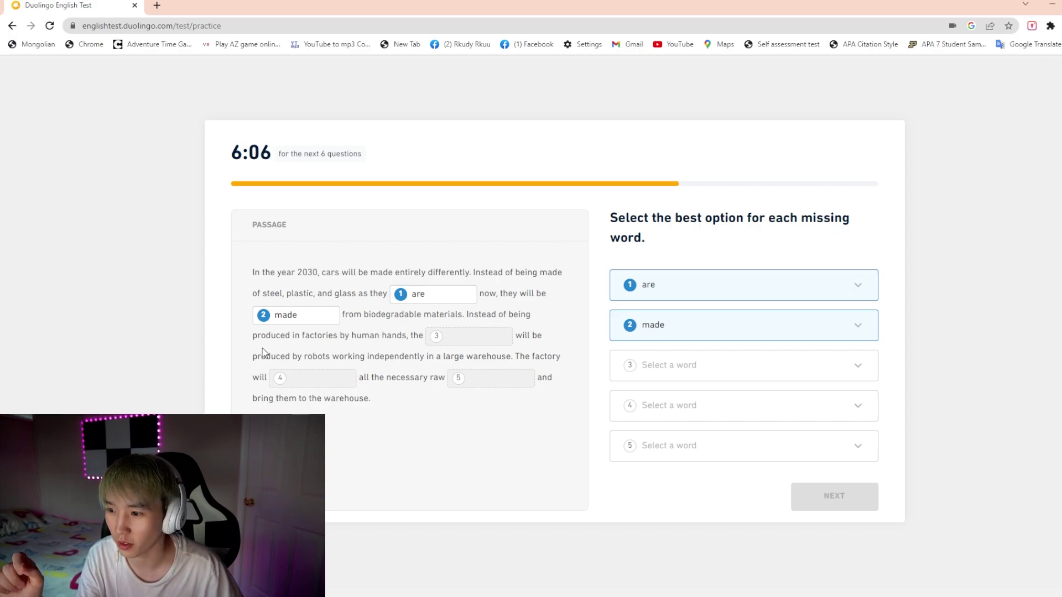
Step: Fill the third, fourth and fifth gaps of the passage with "cars", "gather" and "materials"
{"action": "left_click", "coordinate": [671, 368]}
{"action": "left_click", "coordinate": [668, 424]}
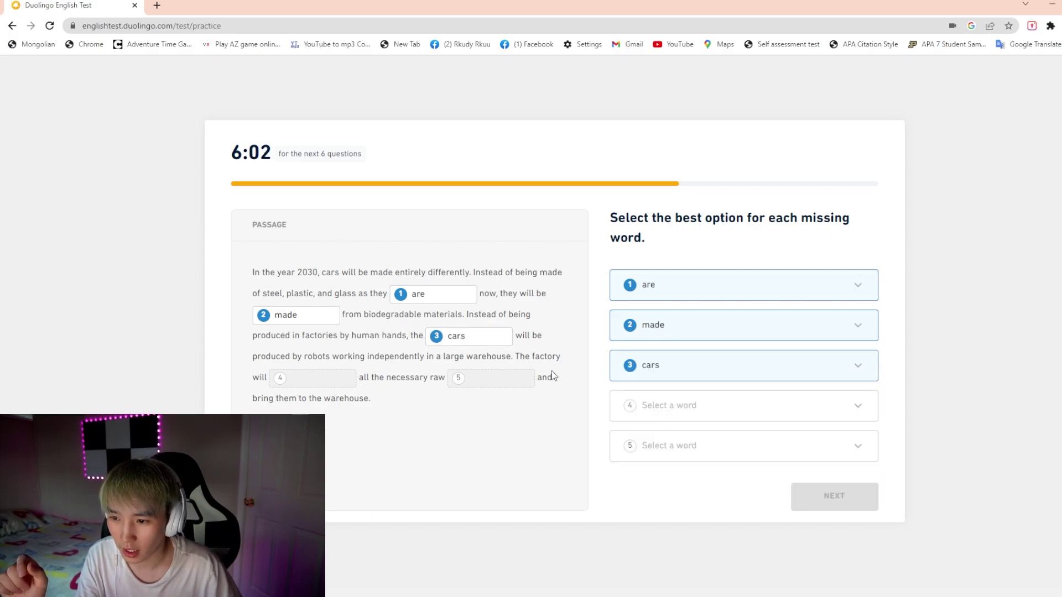
{"action": "left_click", "coordinate": [667, 412]}
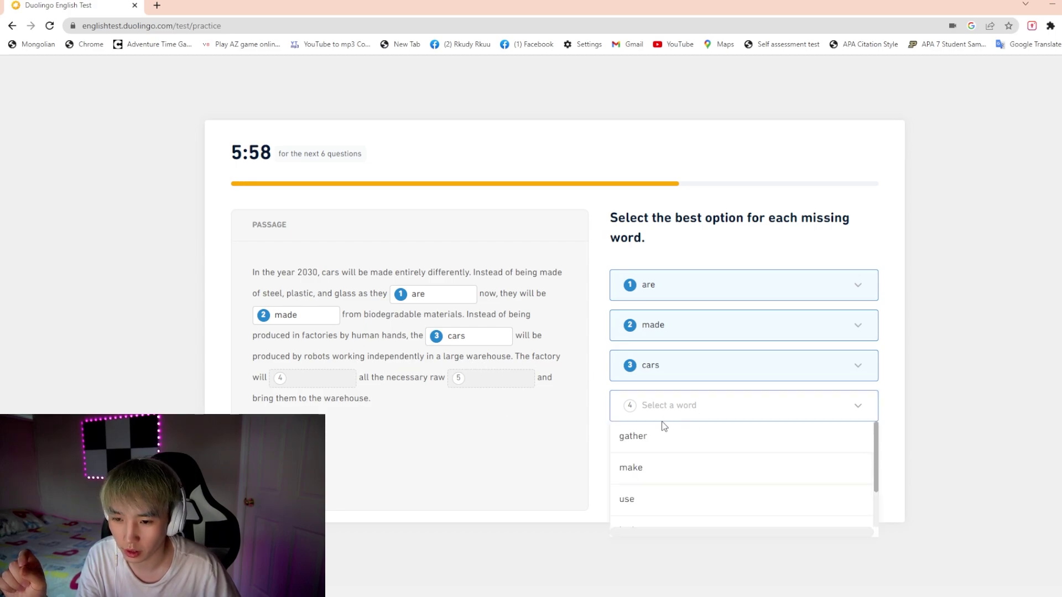
{"action": "scroll", "coordinate": [687, 497], "scroll_direction": "down", "scroll_amount": 2}
{"action": "scroll", "coordinate": [680, 500], "scroll_direction": "up", "scroll_amount": 1}
{"action": "left_click", "coordinate": [647, 430]}
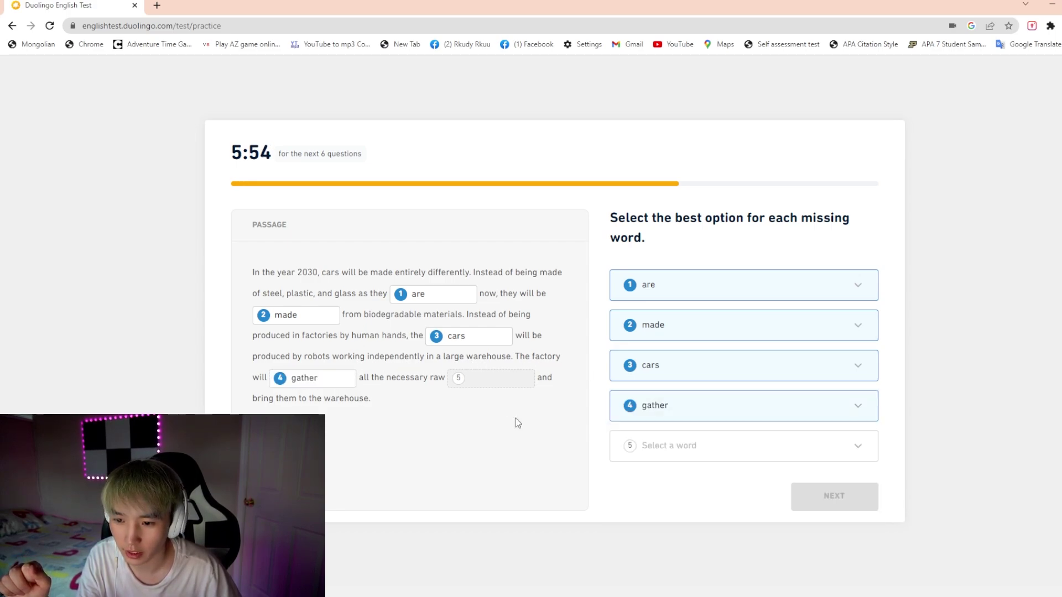
{"action": "left_click", "coordinate": [663, 445]}
{"action": "scroll", "coordinate": [669, 523], "scroll_direction": "down", "scroll_amount": 1}
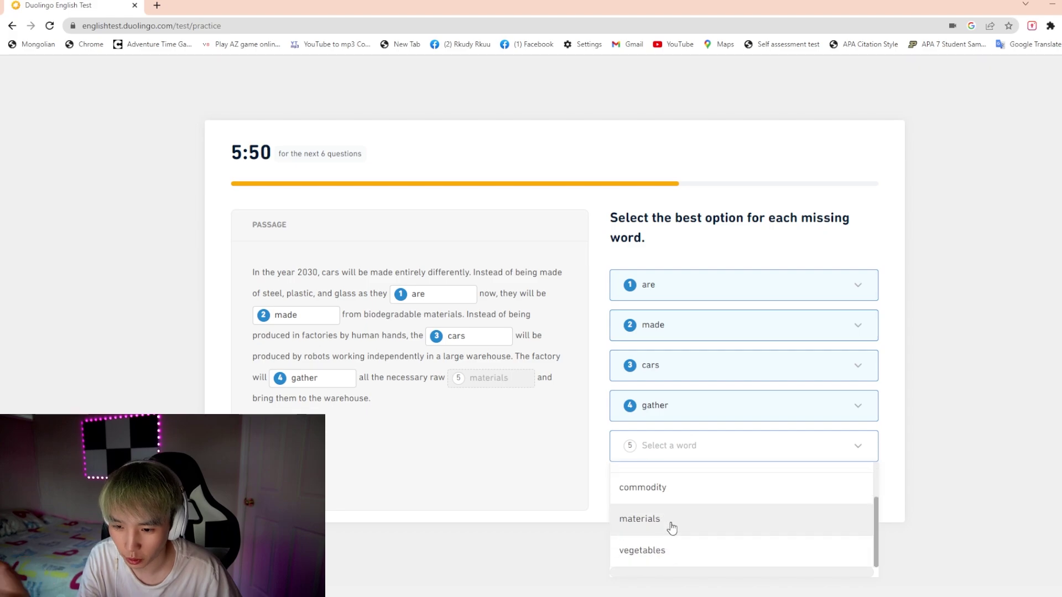
{"action": "left_click", "coordinate": [670, 517]}
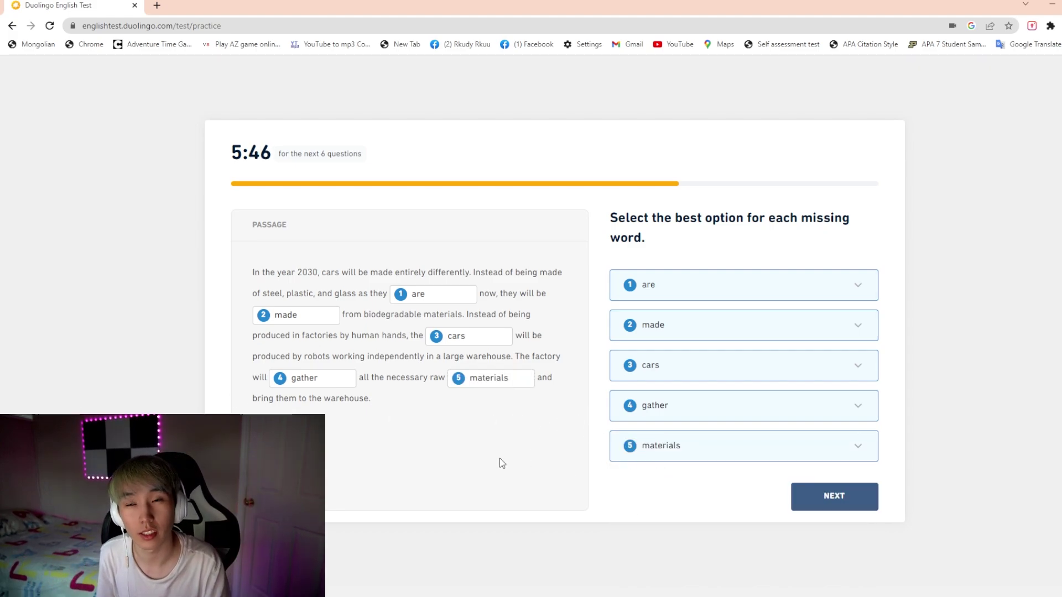
Step: Examine all the words offered for the first gap to compare the alternatives, keeping "are" selected
{"action": "left_click", "coordinate": [701, 289]}
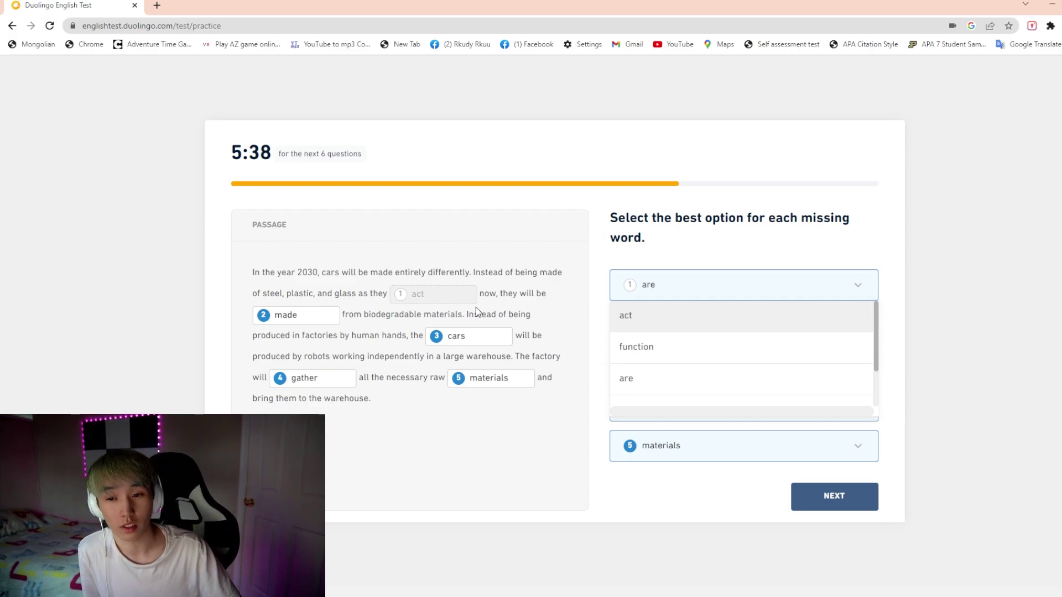
{"action": "scroll", "coordinate": [691, 329], "scroll_direction": "down", "scroll_amount": 1}
{"action": "scroll", "coordinate": [678, 339], "scroll_direction": "up", "scroll_amount": 1}
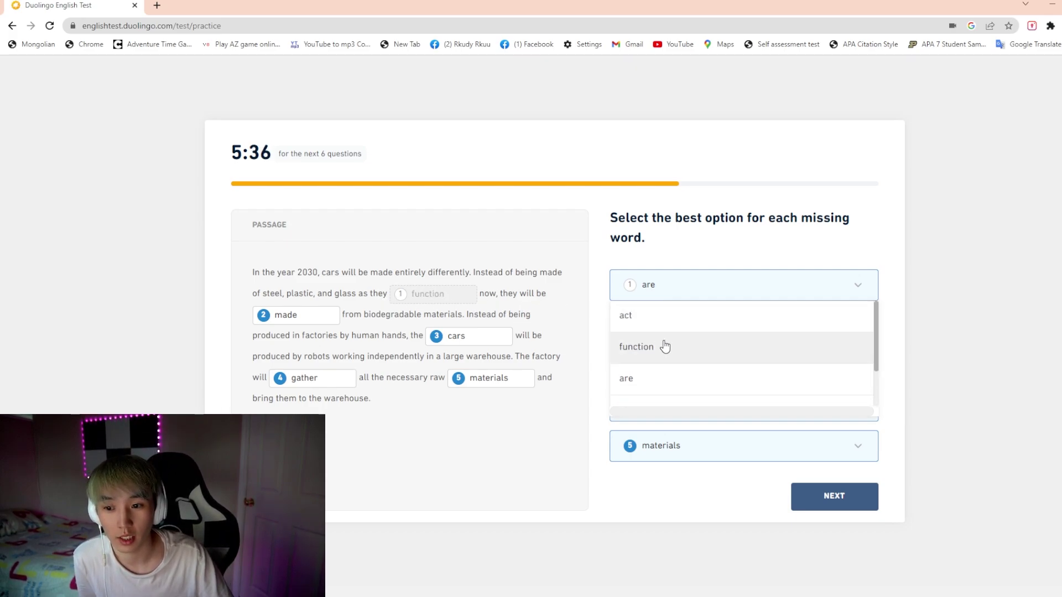
{"action": "scroll", "coordinate": [668, 396], "scroll_direction": "down", "scroll_amount": 2}
{"action": "scroll", "coordinate": [652, 366], "scroll_direction": "up", "scroll_amount": 2}
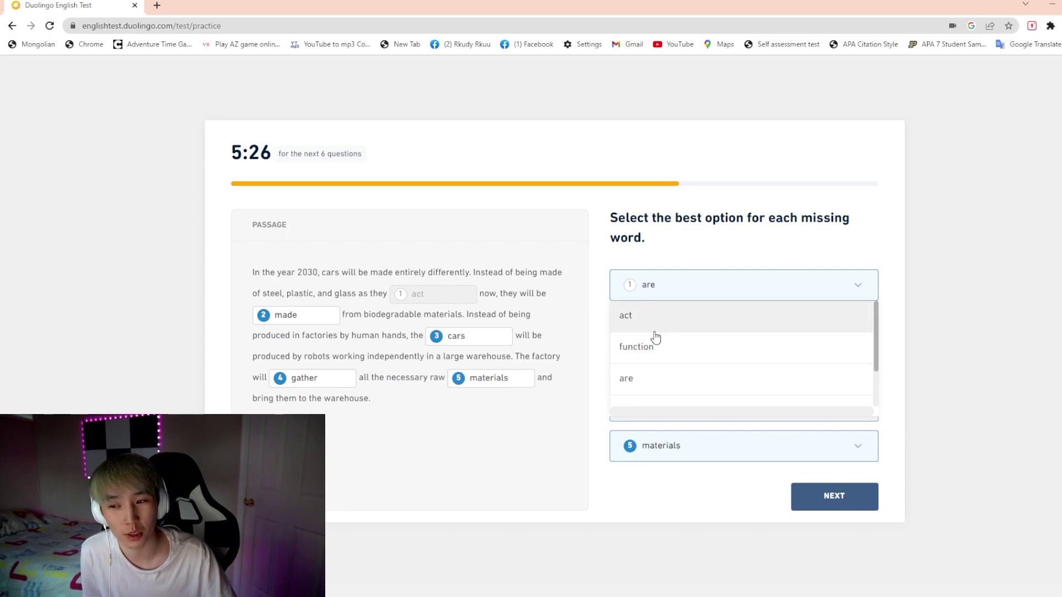
{"action": "scroll", "coordinate": [671, 346], "scroll_direction": "down", "scroll_amount": 1}
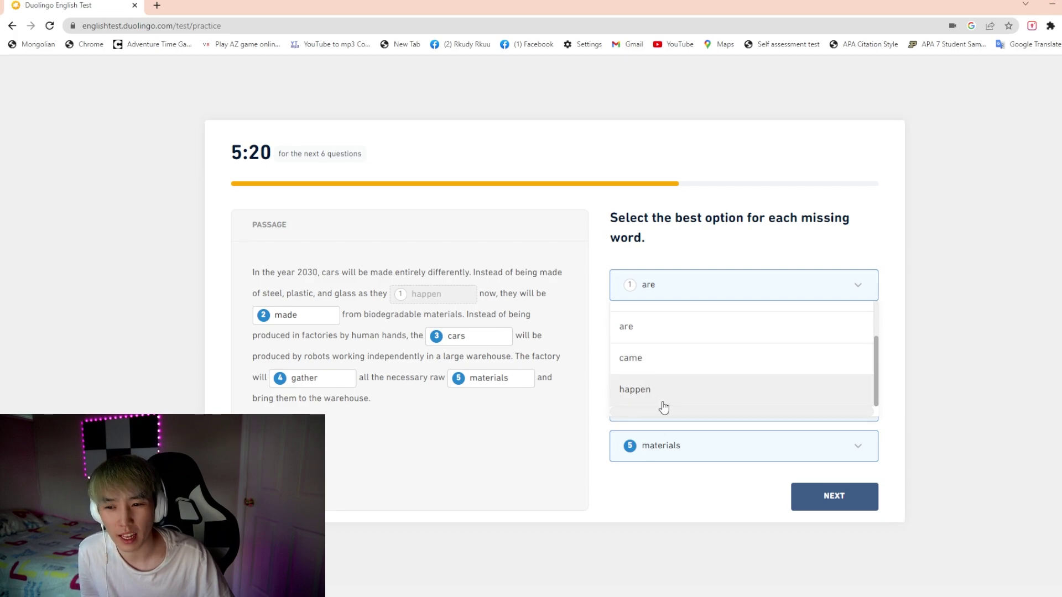
{"action": "left_click", "coordinate": [695, 332]}
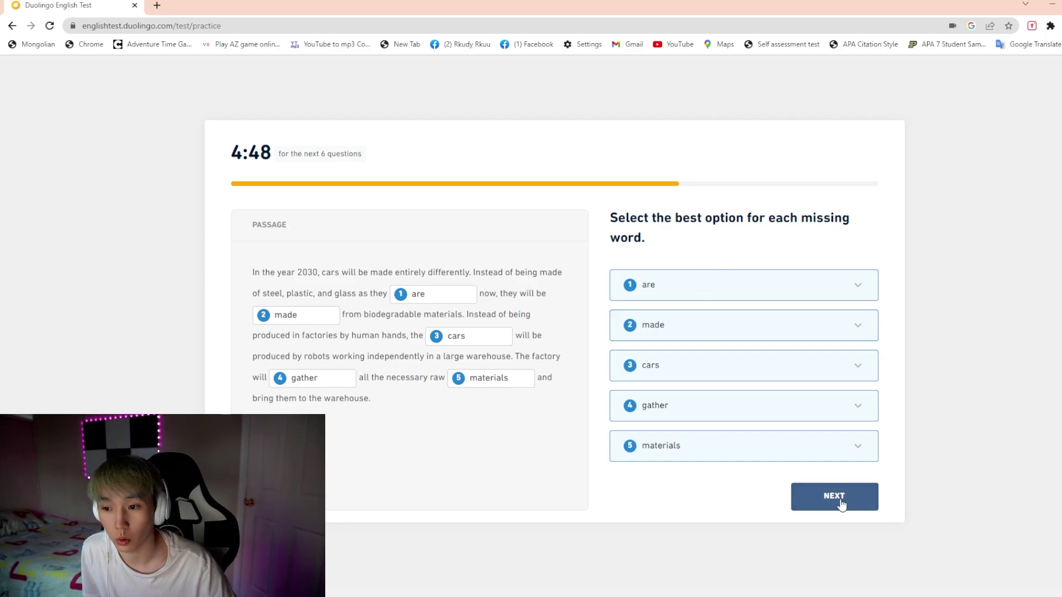
Step: Submit the gap words, and answer the missing-sentence question with "Then the robots will create the frame of the car from welded pieces of metal."
{"action": "left_click", "coordinate": [841, 500]}
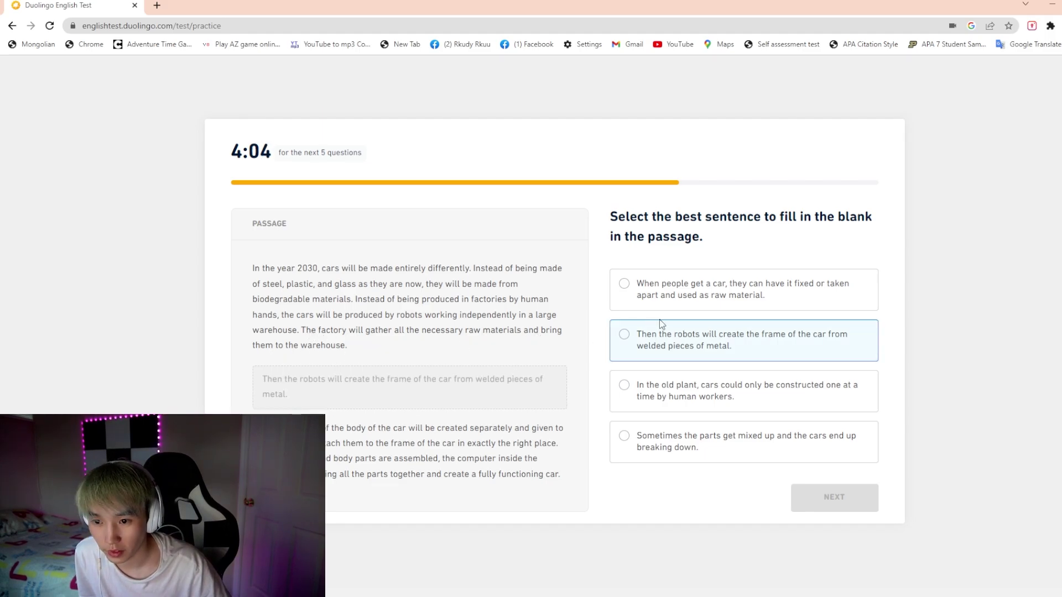
{"action": "left_click", "coordinate": [747, 358]}
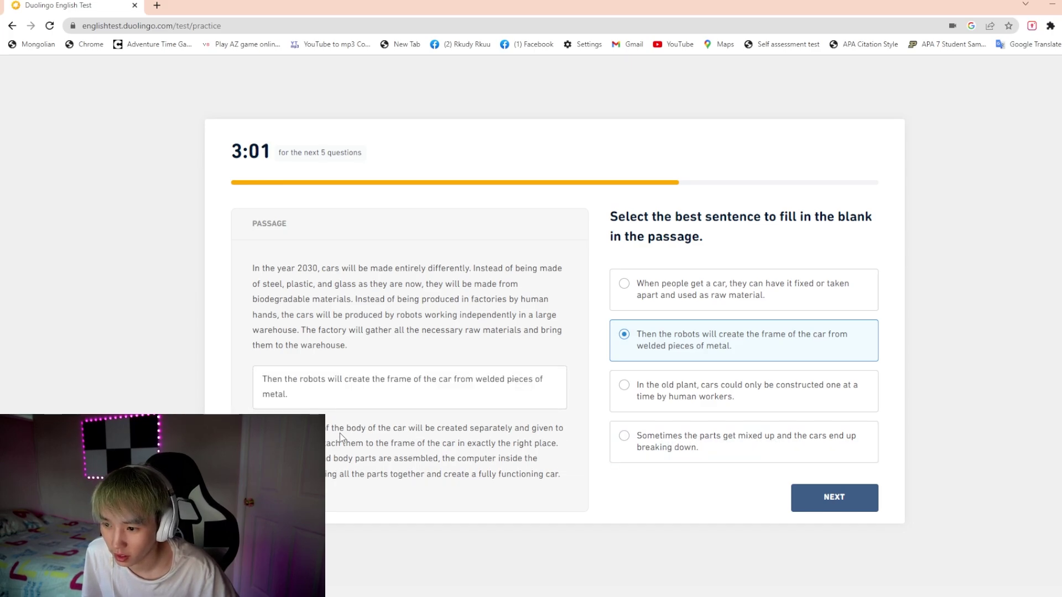
{"action": "left_click", "coordinate": [838, 496]}
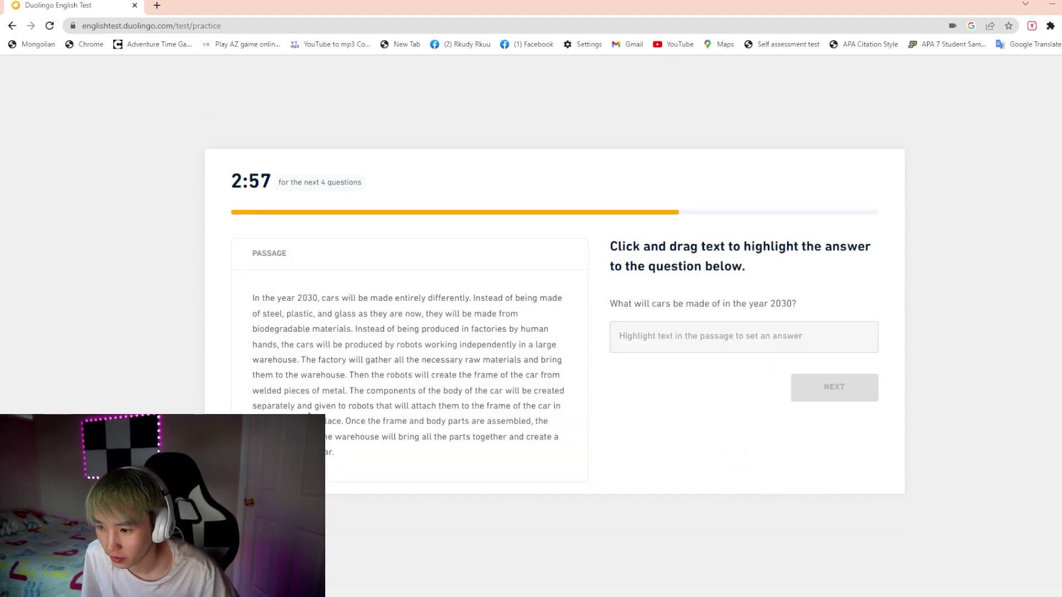
{"action": "left_click_drag", "start_coordinate": [370, 374], "coordinate": [361, 396]}
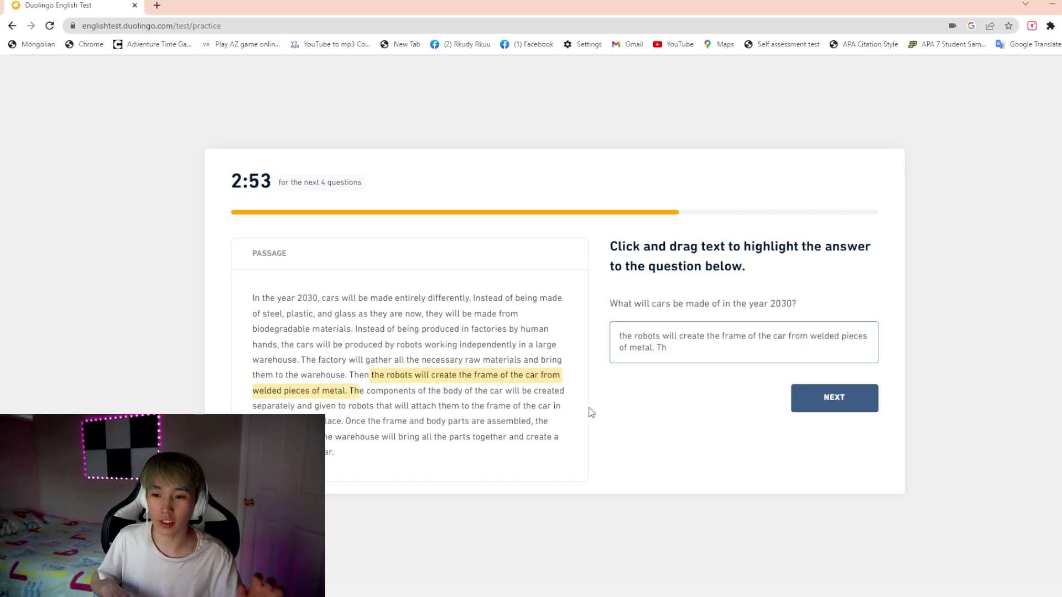
{"action": "left_click", "coordinate": [561, 406]}
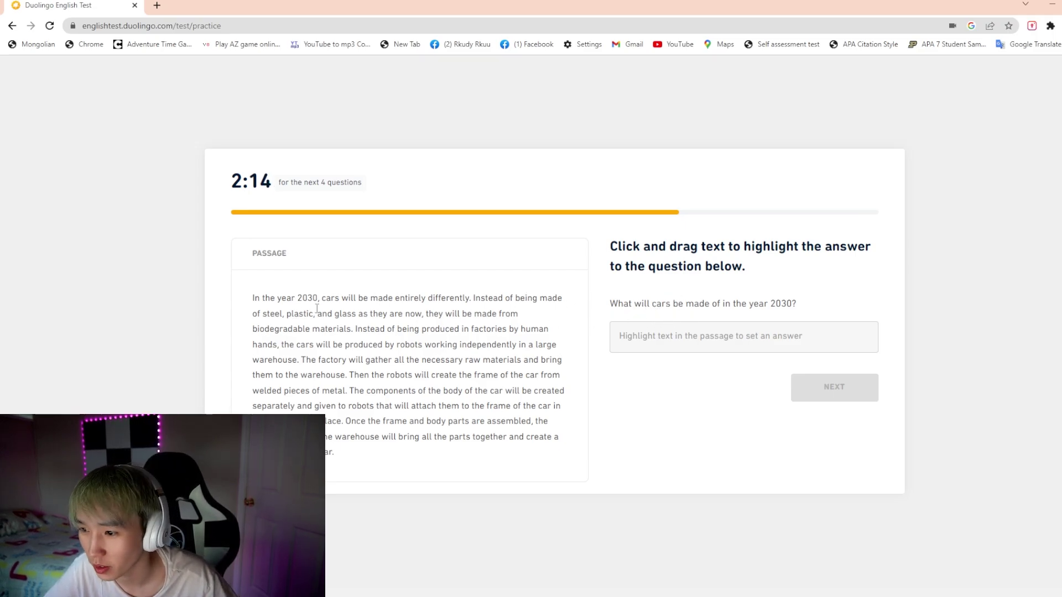
{"action": "left_click_drag", "start_coordinate": [342, 298], "coordinate": [470, 298]}
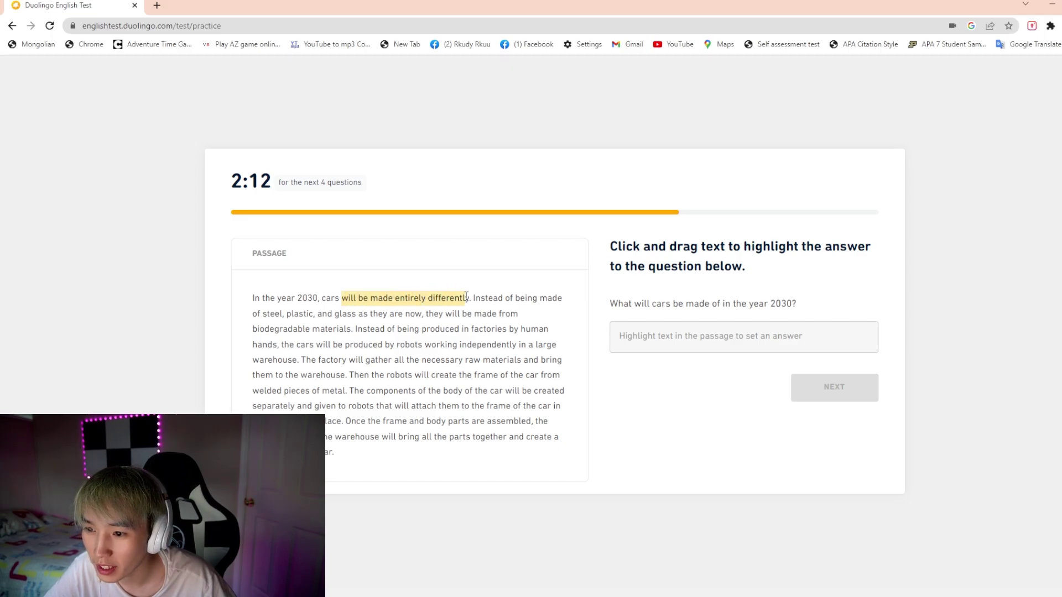
{"action": "left_click", "coordinate": [479, 298]}
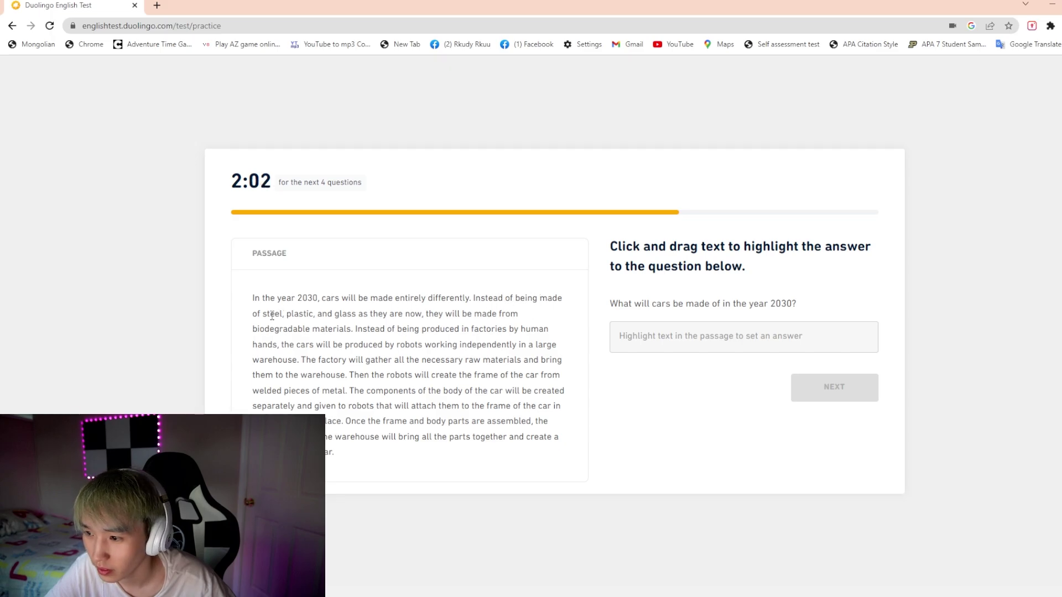
{"action": "left_click_drag", "start_coordinate": [255, 313], "coordinate": [423, 314]}
{"action": "left_click", "coordinate": [468, 318]}
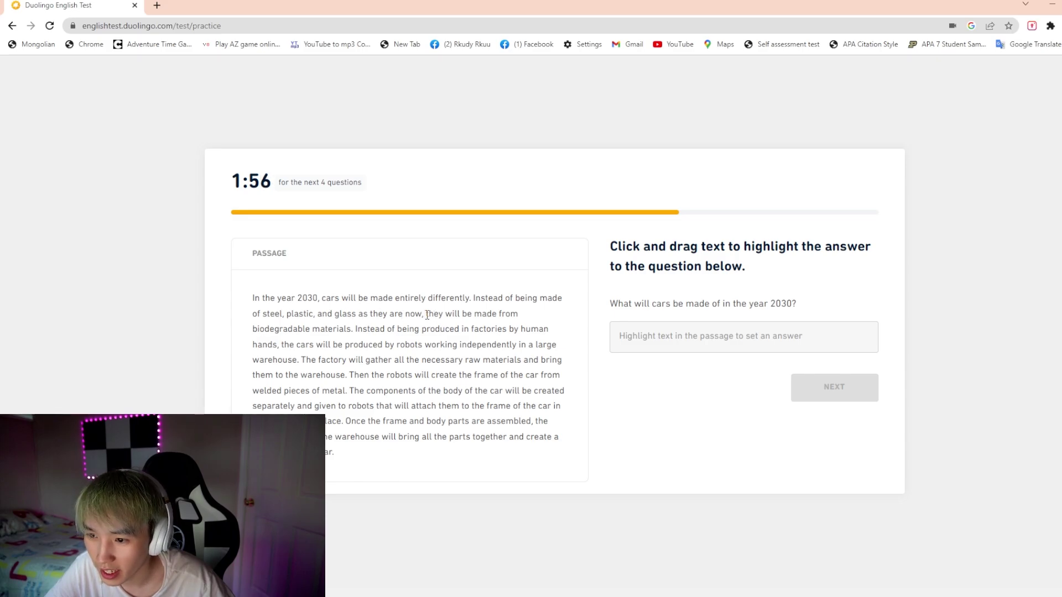
Step: Highlight "biodegradable materials." in the passage as the answer to what cars will be made of in 2030, and submit it
{"action": "left_click_drag", "start_coordinate": [426, 314], "coordinate": [341, 328]}
{"action": "left_click", "coordinate": [265, 330]}
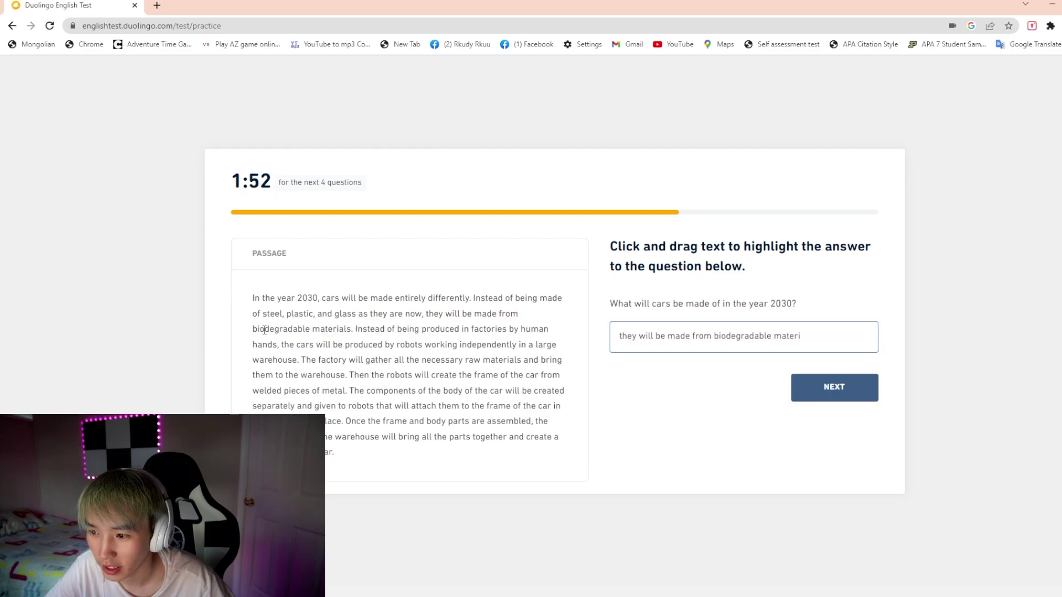
{"action": "left_click_drag", "start_coordinate": [255, 331], "coordinate": [354, 330]}
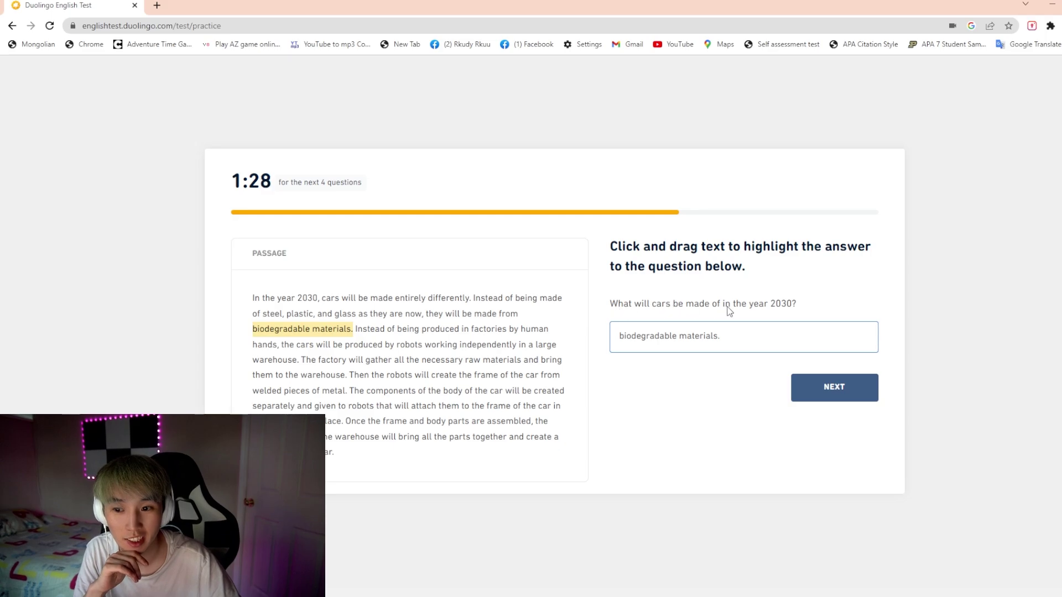
{"action": "left_click", "coordinate": [854, 390]}
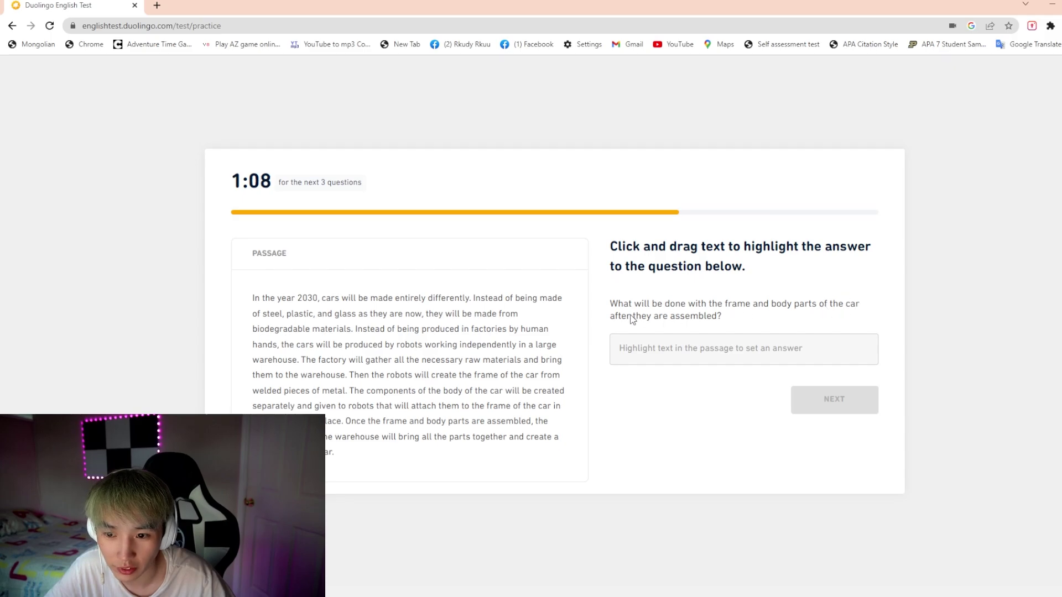
Step: Highlight "all the parts together and create a fully functioning car." as the answer about the assembled frame and body parts, and submit it
{"action": "left_click_drag", "start_coordinate": [492, 423], "coordinate": [372, 457]}
{"action": "left_click", "coordinate": [539, 424]}
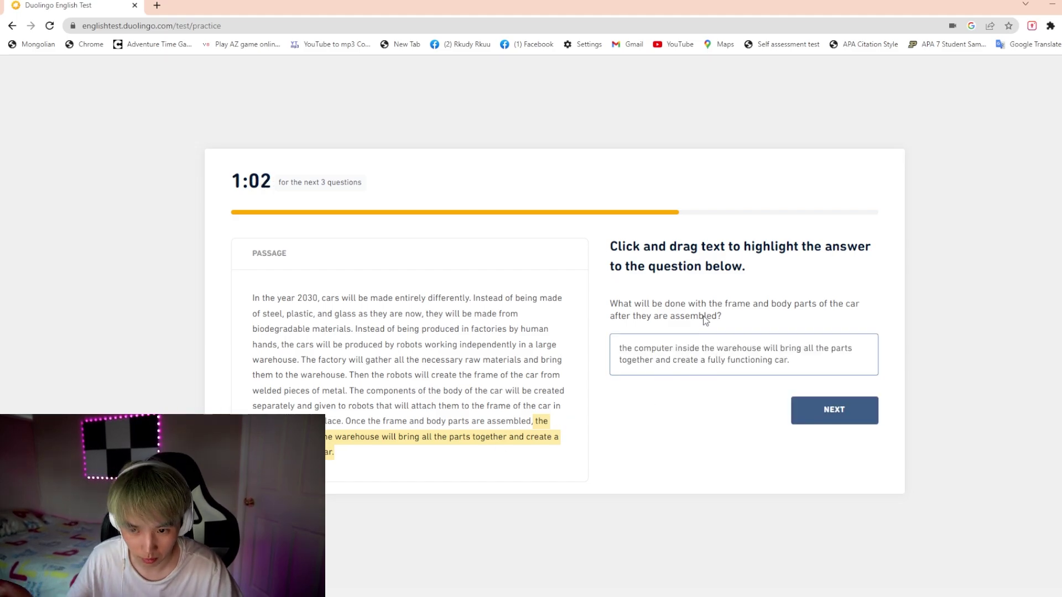
{"action": "left_click", "coordinate": [563, 443]}
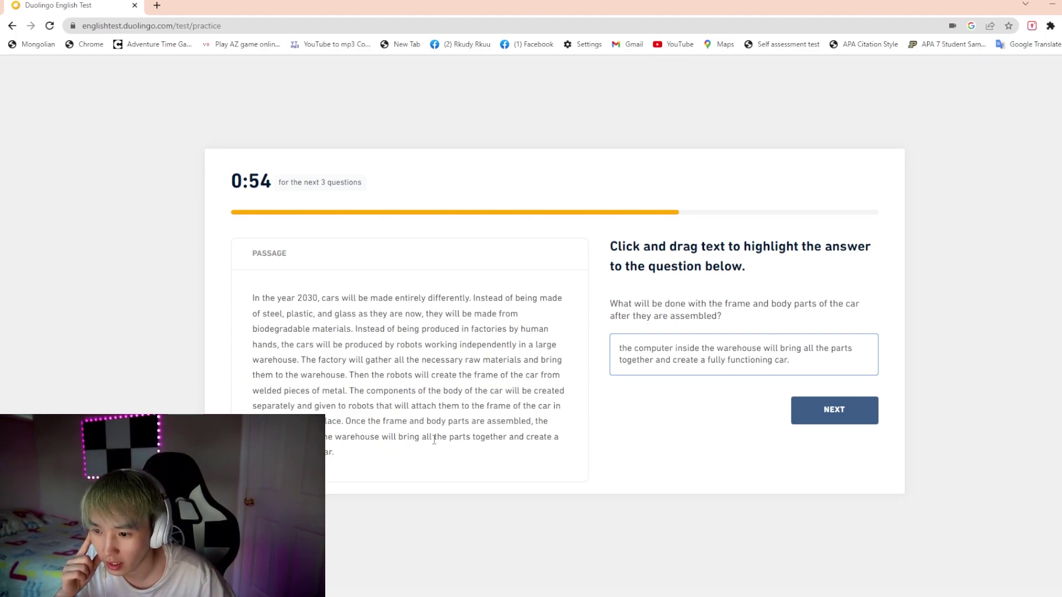
{"action": "left_click_drag", "start_coordinate": [422, 437], "coordinate": [352, 470]}
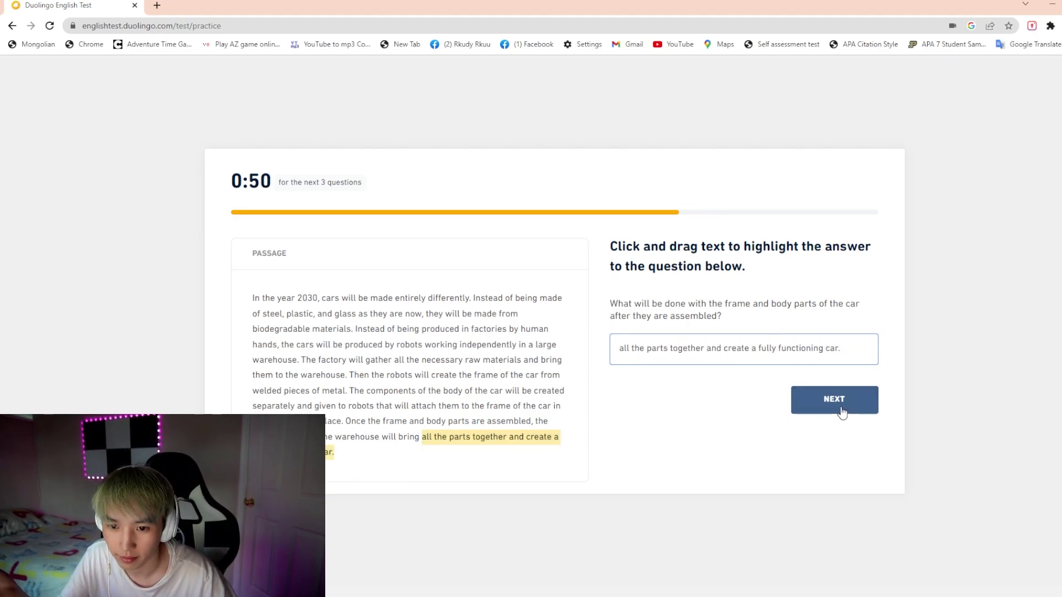
{"action": "left_click", "coordinate": [819, 405]}
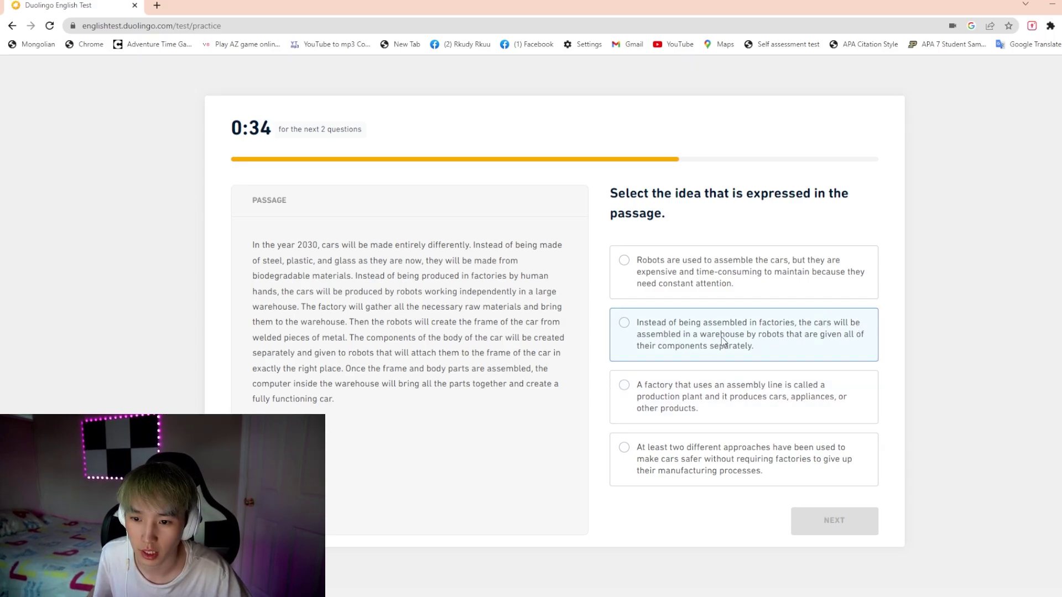
Step: Submit the idea that robots will assemble cars in a warehouse from separately given components, and the title "The Cars of the Future"
{"action": "left_click", "coordinate": [765, 340]}
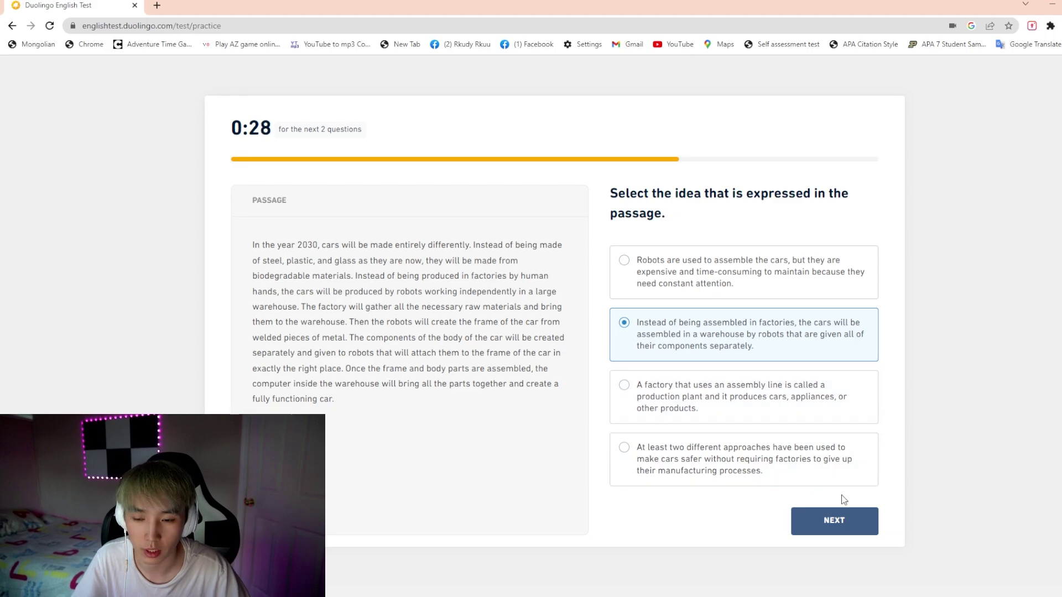
{"action": "left_click", "coordinate": [858, 524]}
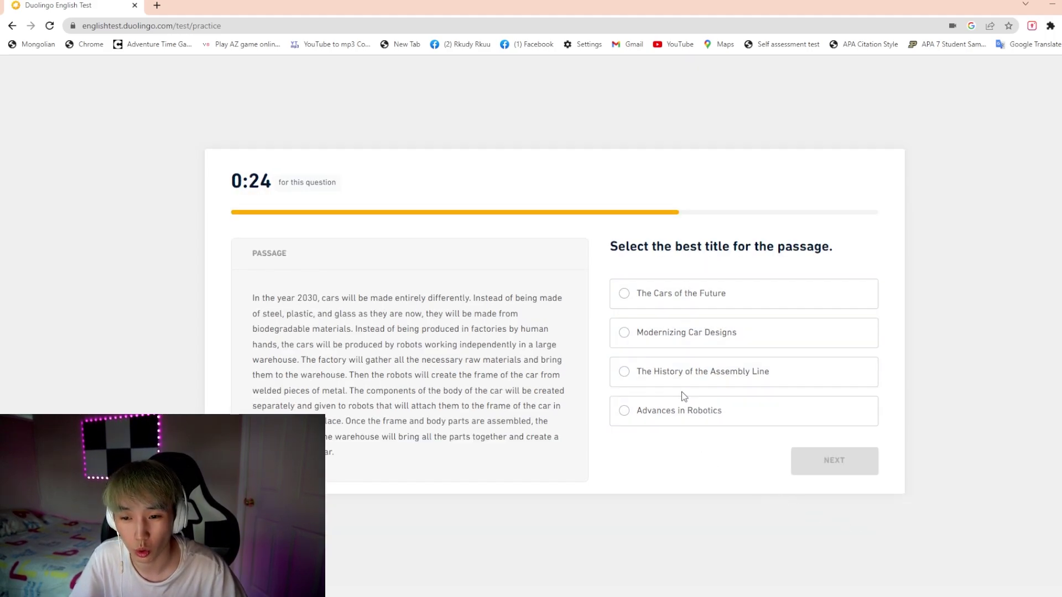
{"action": "left_click", "coordinate": [690, 297]}
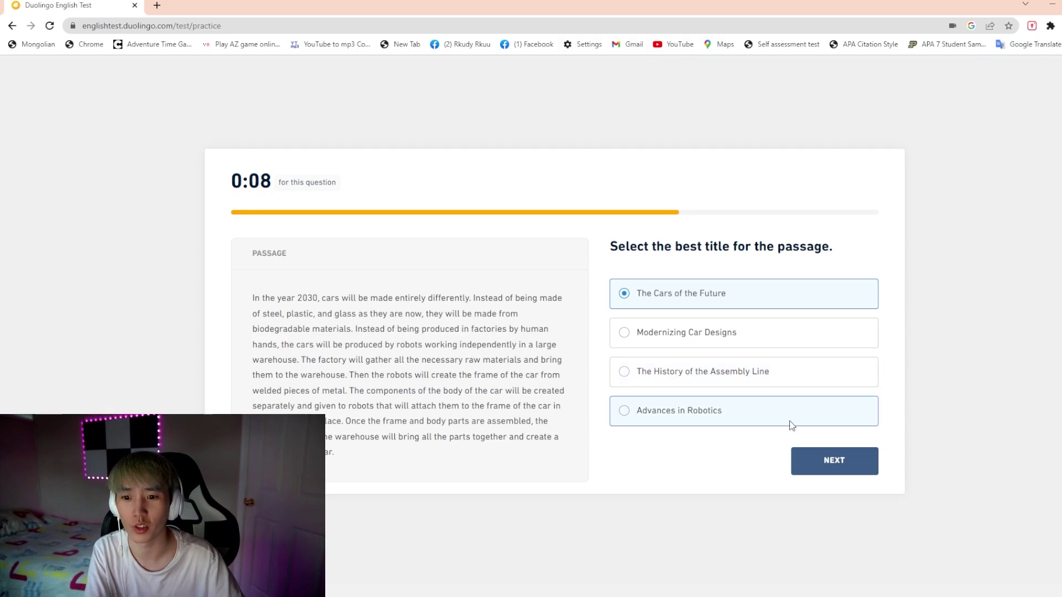
{"action": "left_click", "coordinate": [825, 458]}
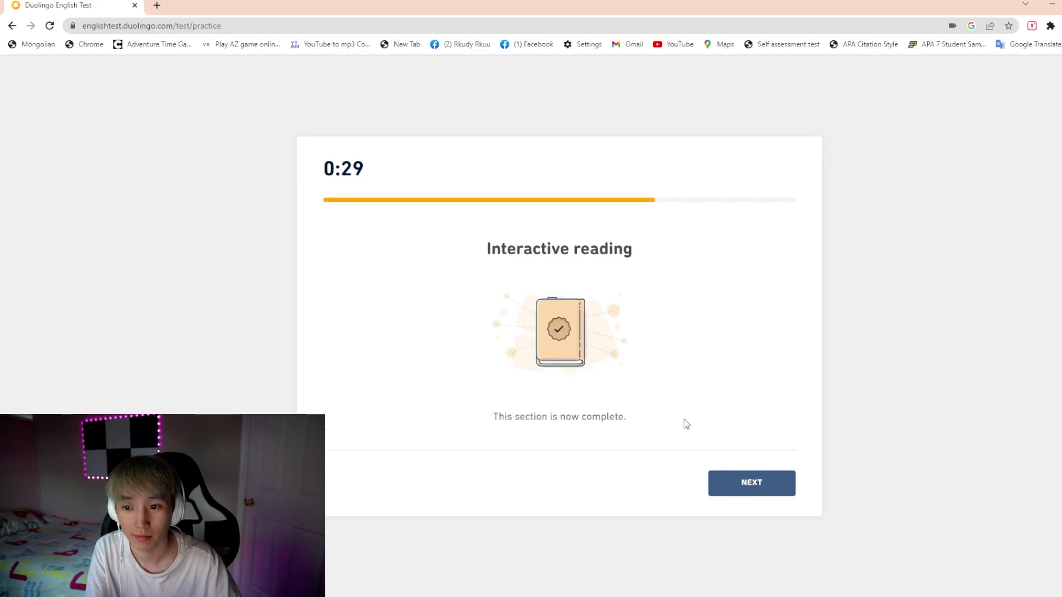
Step: Leave the completed interactive reading section and start the conversation about studying for the British Theatre test
{"action": "left_click", "coordinate": [760, 498]}
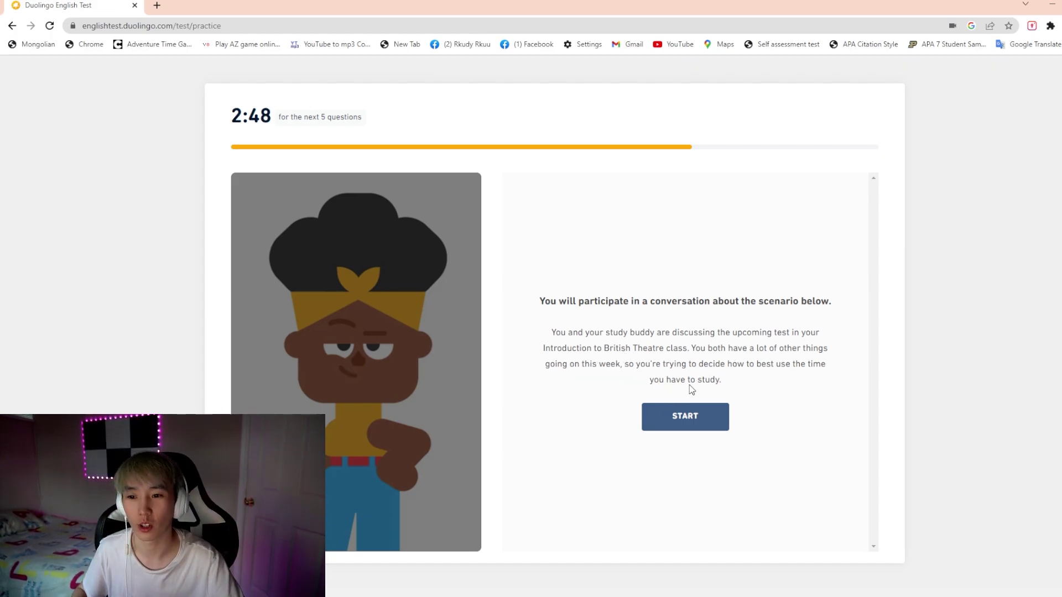
{"action": "left_click", "coordinate": [699, 416]}
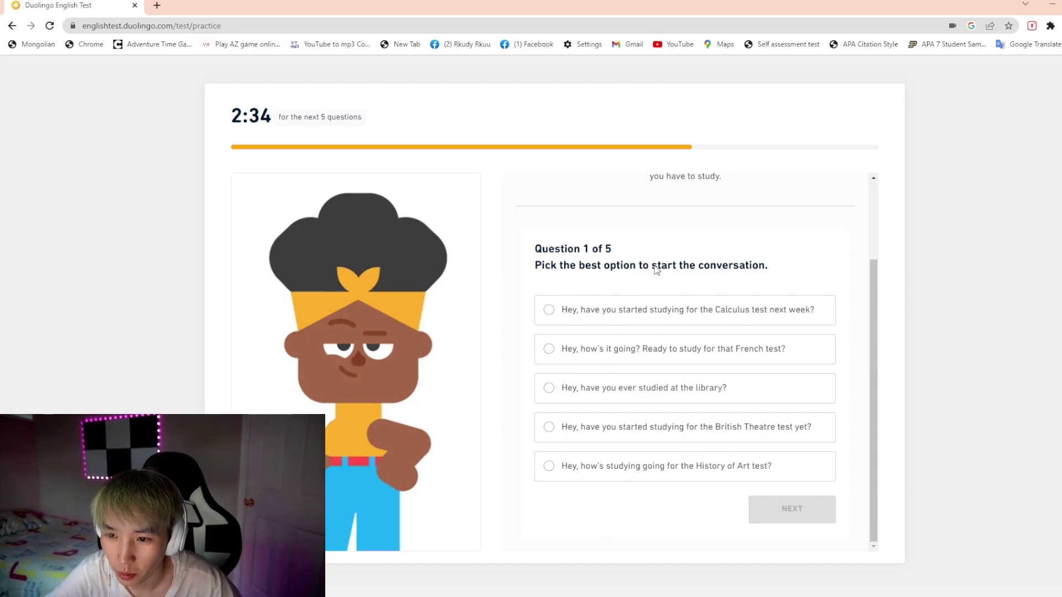
Step: Start the conversation with "Hey, have you started studying for the British Theatre test yet?" and submit it as the answer to question 1
{"action": "left_click", "coordinate": [604, 390]}
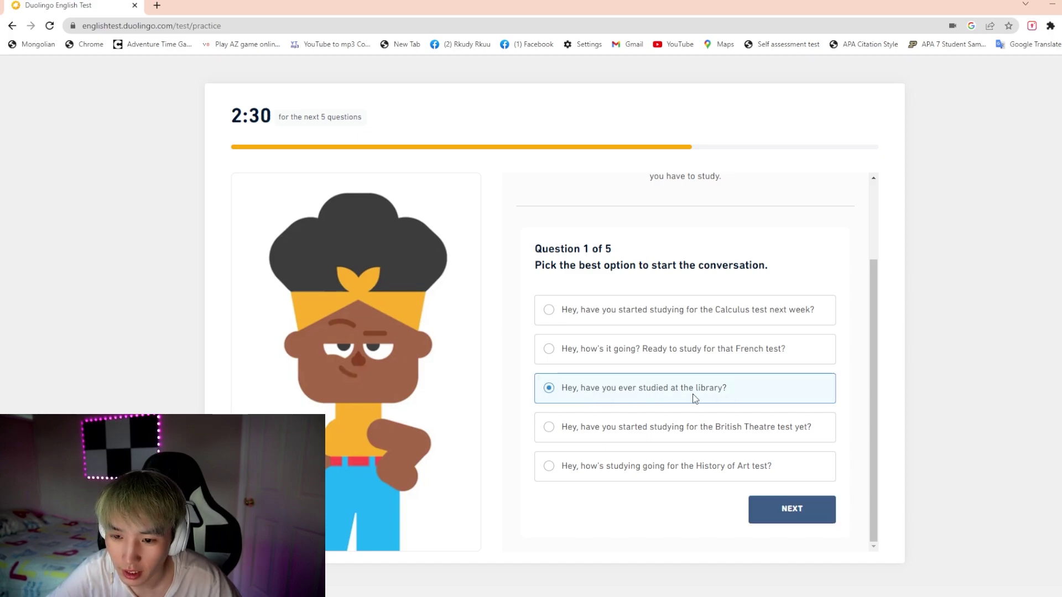
{"action": "left_click", "coordinate": [601, 435]}
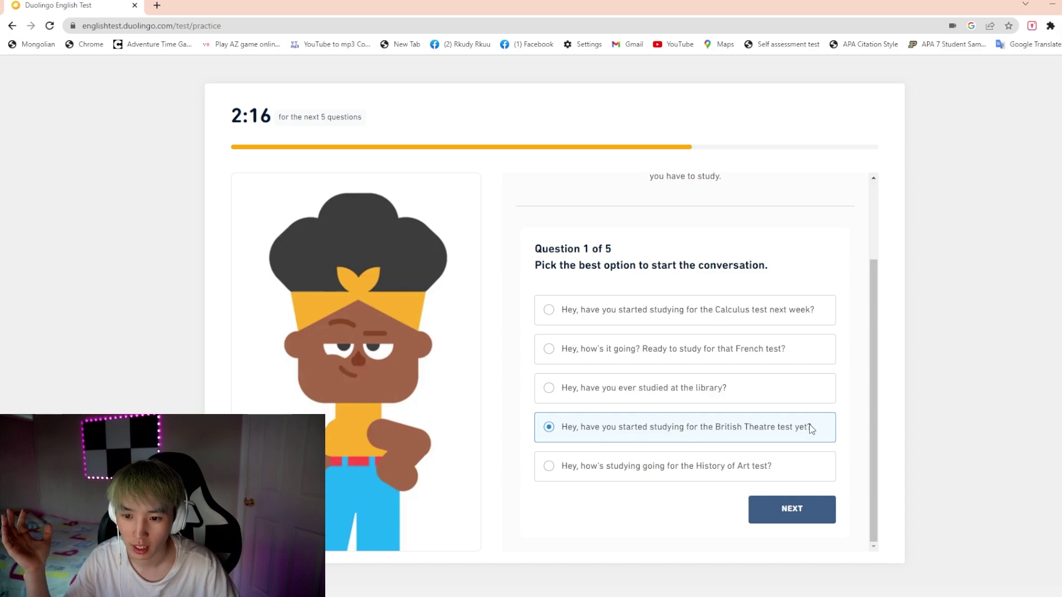
{"action": "left_click", "coordinate": [806, 515]}
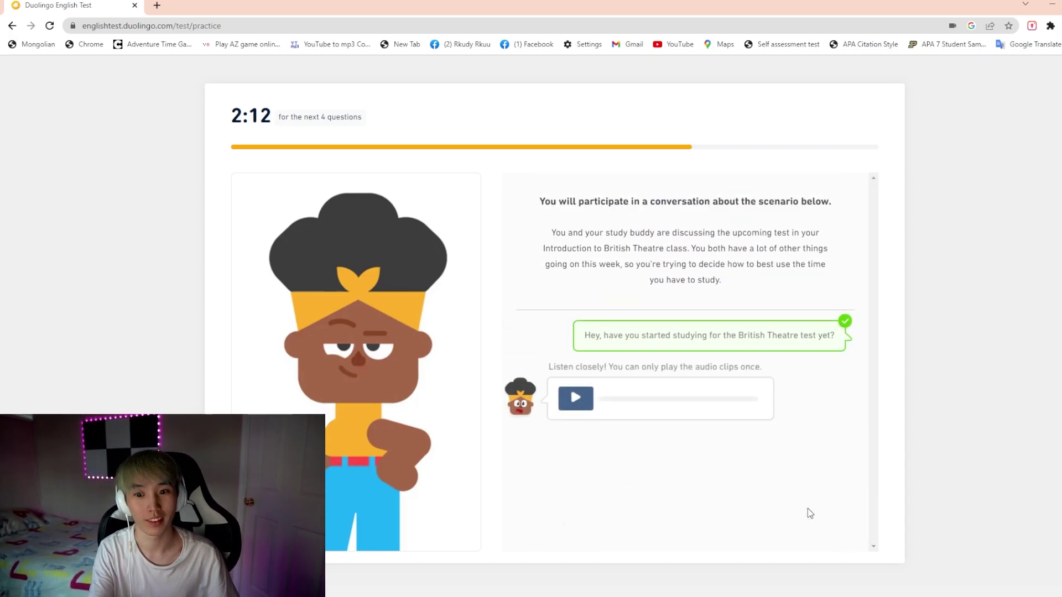
Step: Listen to the study buddy's reply and submit "Yeah, me too. I don't even know where to start." as the response to question 2
{"action": "left_click", "coordinate": [575, 397]}
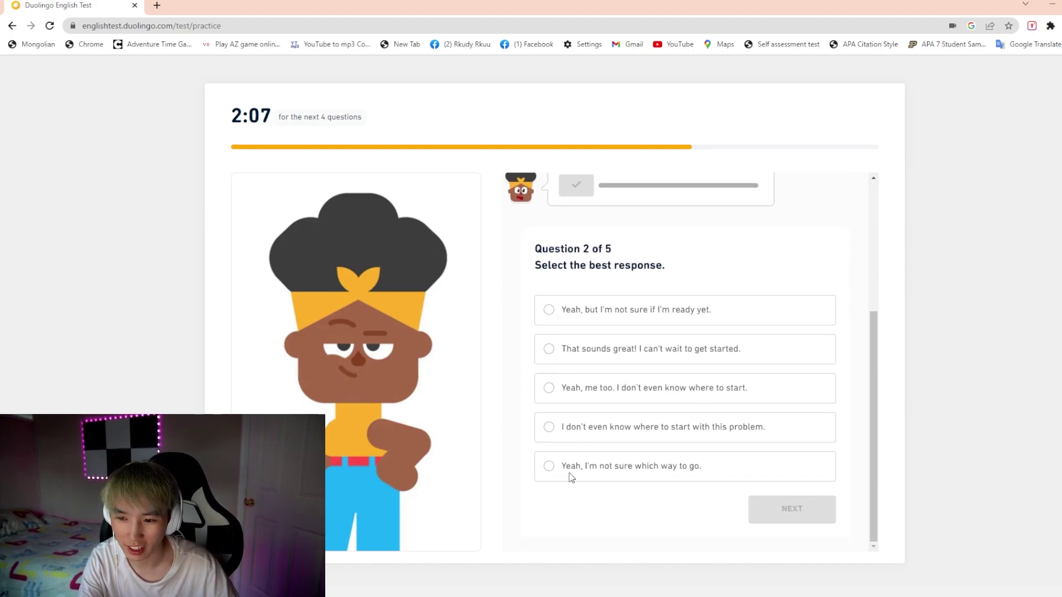
{"action": "left_click", "coordinate": [579, 395]}
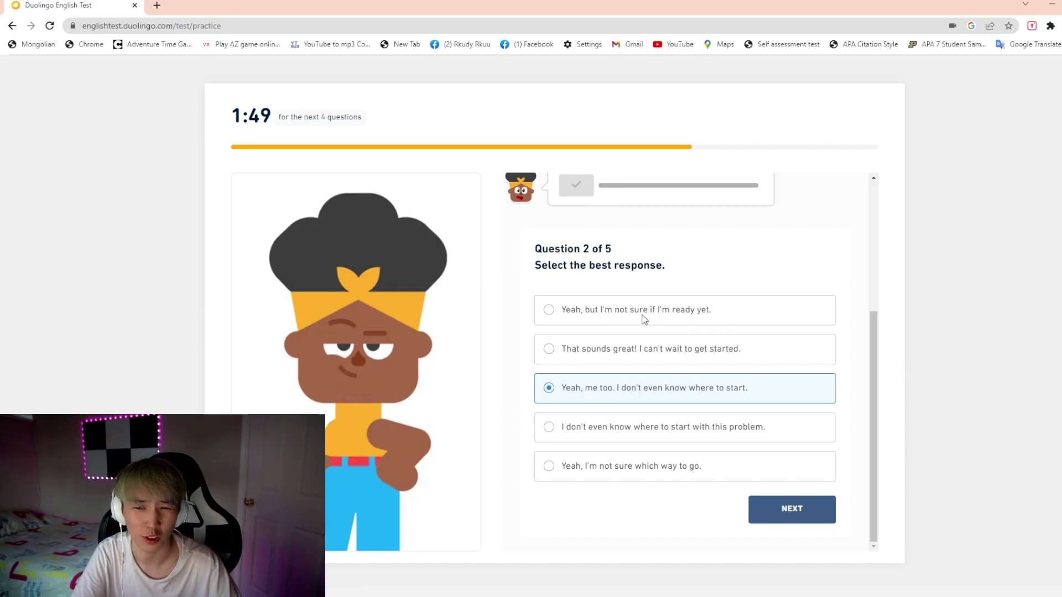
{"action": "left_click", "coordinate": [623, 360]}
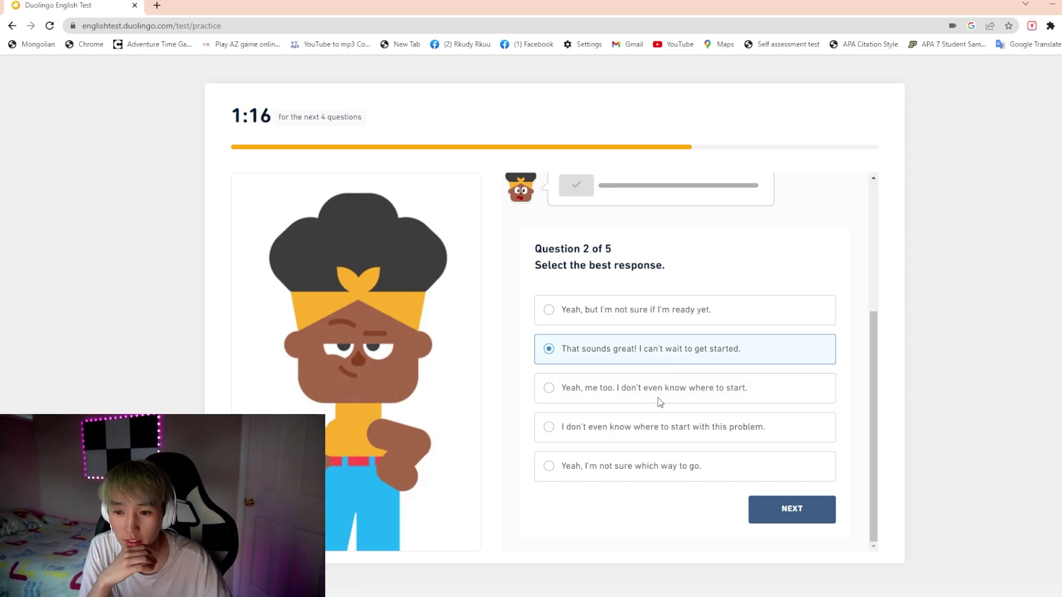
{"action": "left_click", "coordinate": [652, 393]}
{"action": "left_click", "coordinate": [787, 507]}
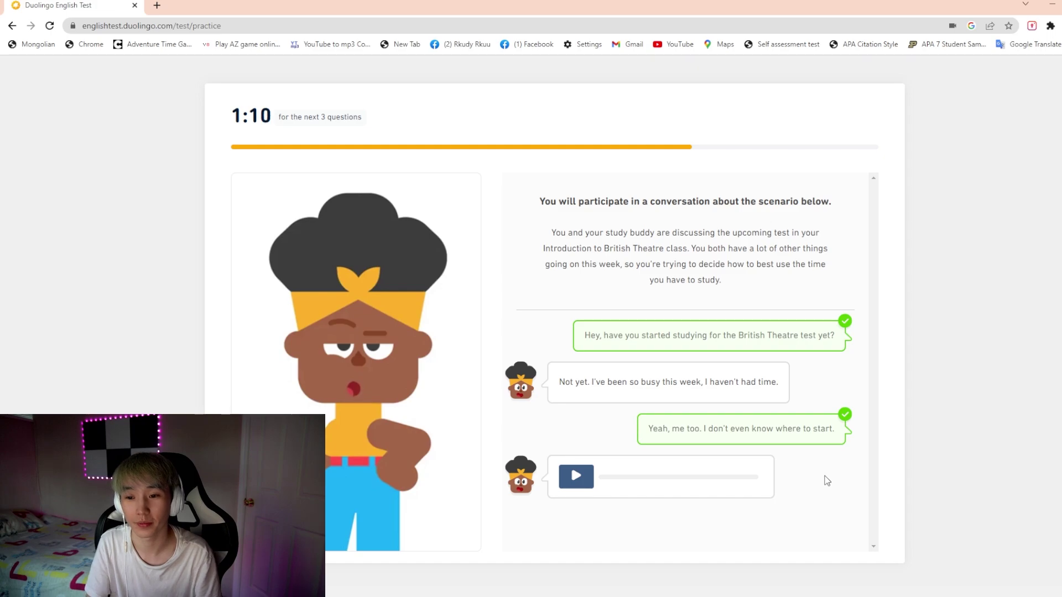
Step: Listen to the following reply, answer question 3 with having read his other novels, and question 4 with "Yeah, that sounds like a good idea."
{"action": "left_click", "coordinate": [588, 466]}
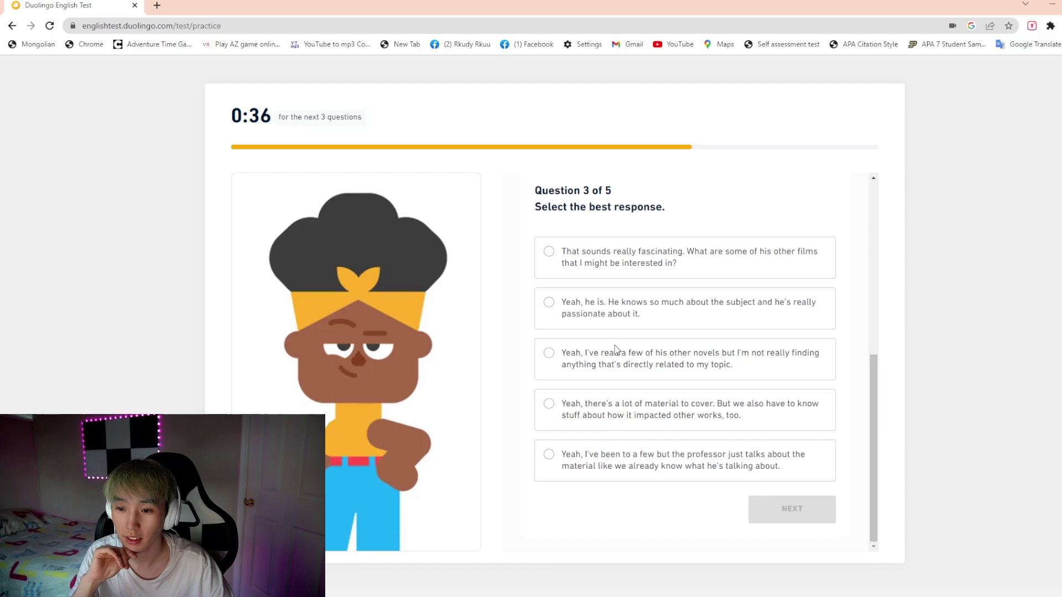
{"action": "left_click", "coordinate": [617, 350]}
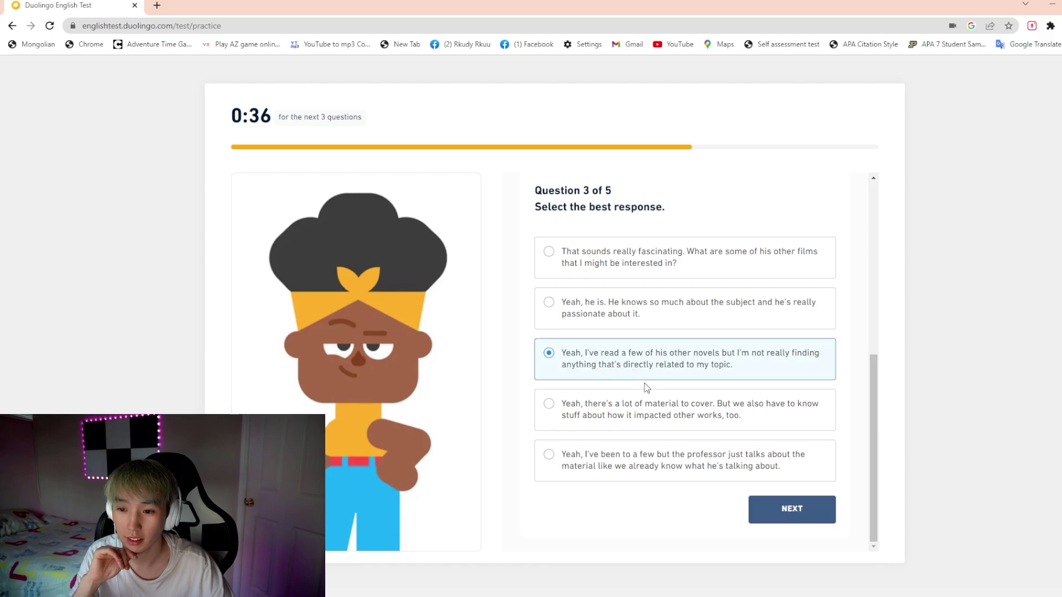
{"action": "left_click", "coordinate": [796, 509]}
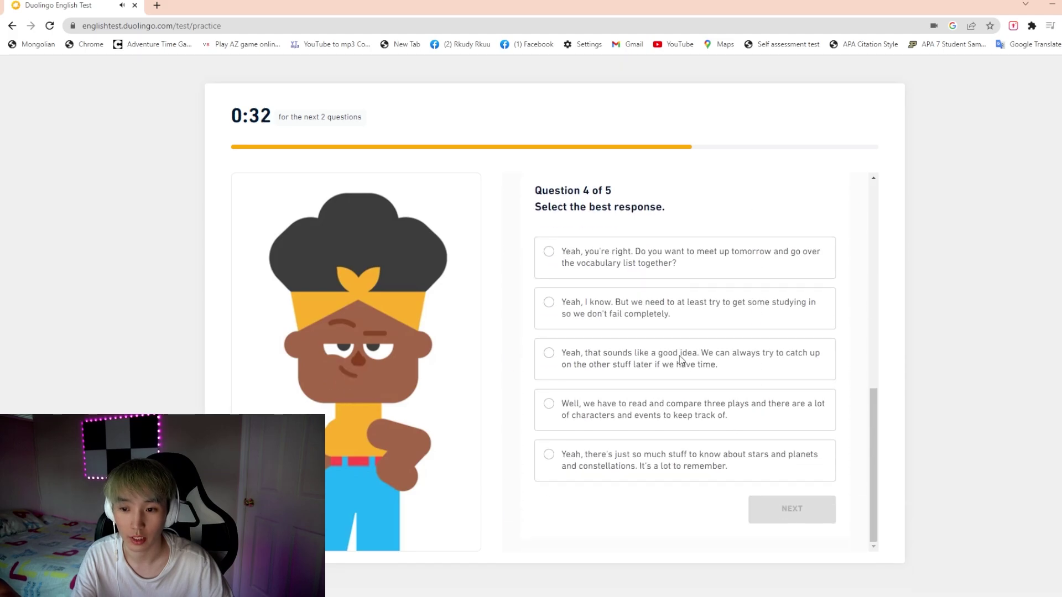
{"action": "left_click", "coordinate": [683, 360]}
{"action": "left_click", "coordinate": [808, 516]}
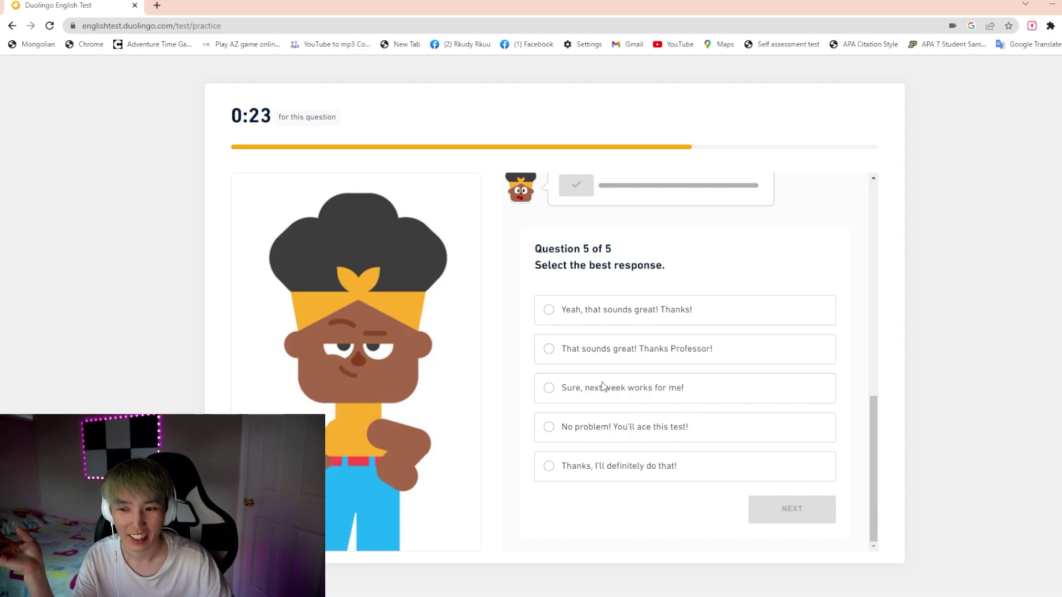
Step: Try several responses to question 5, including "Sure, next week works for me!", and settle on "No problem! You'll ace this test!"
{"action": "left_click", "coordinate": [614, 354]}
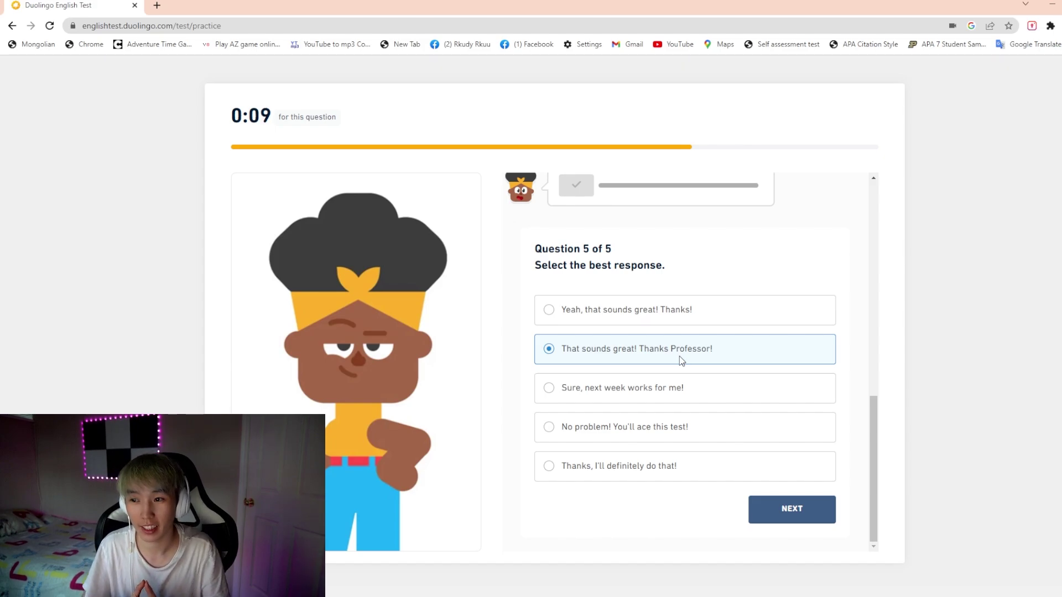
{"action": "left_click", "coordinate": [661, 389]}
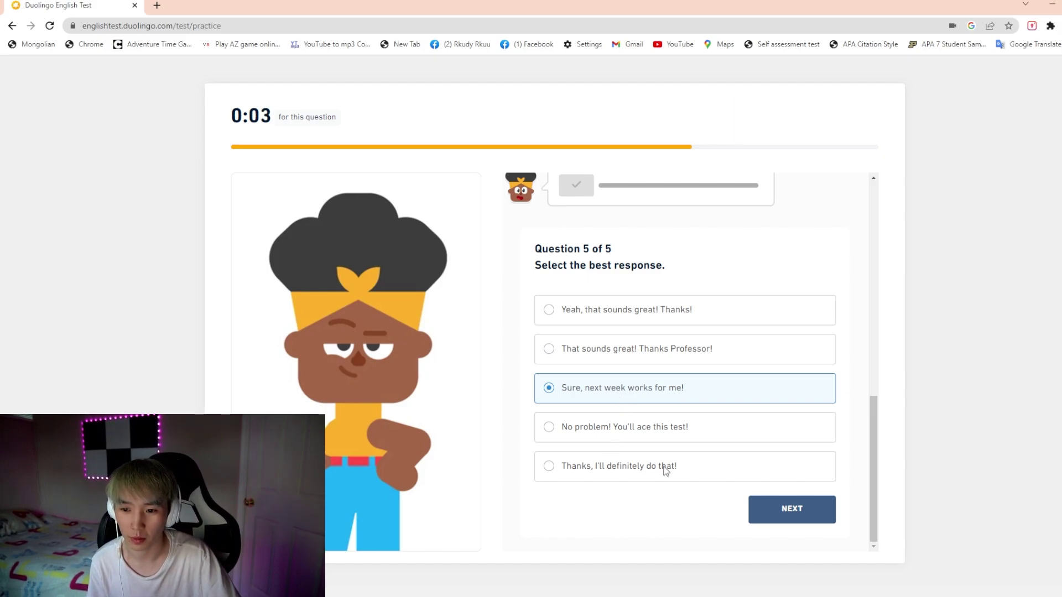
{"action": "left_click", "coordinate": [626, 466]}
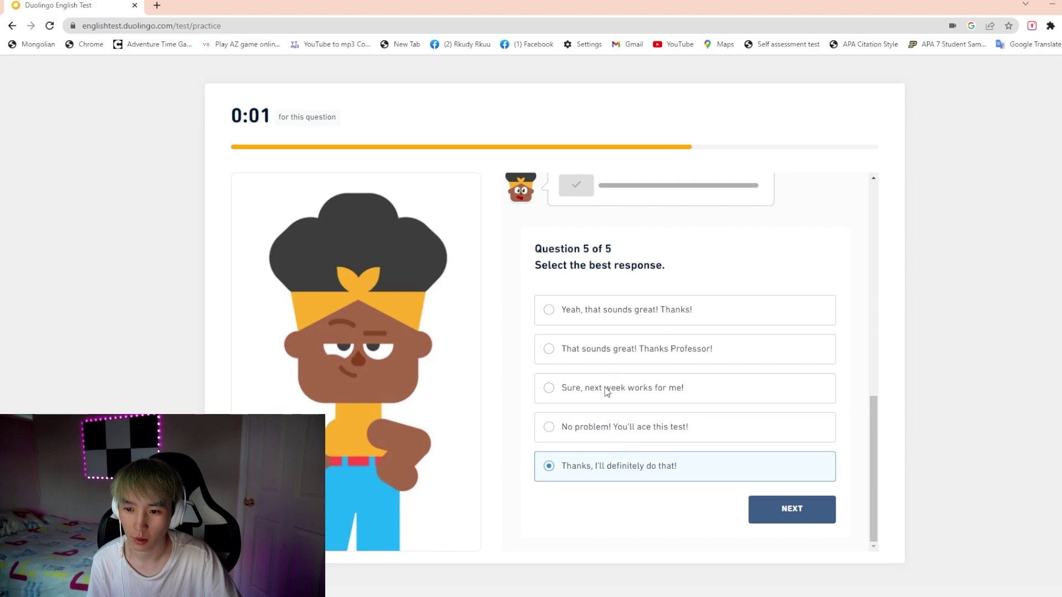
{"action": "left_click", "coordinate": [620, 425]}
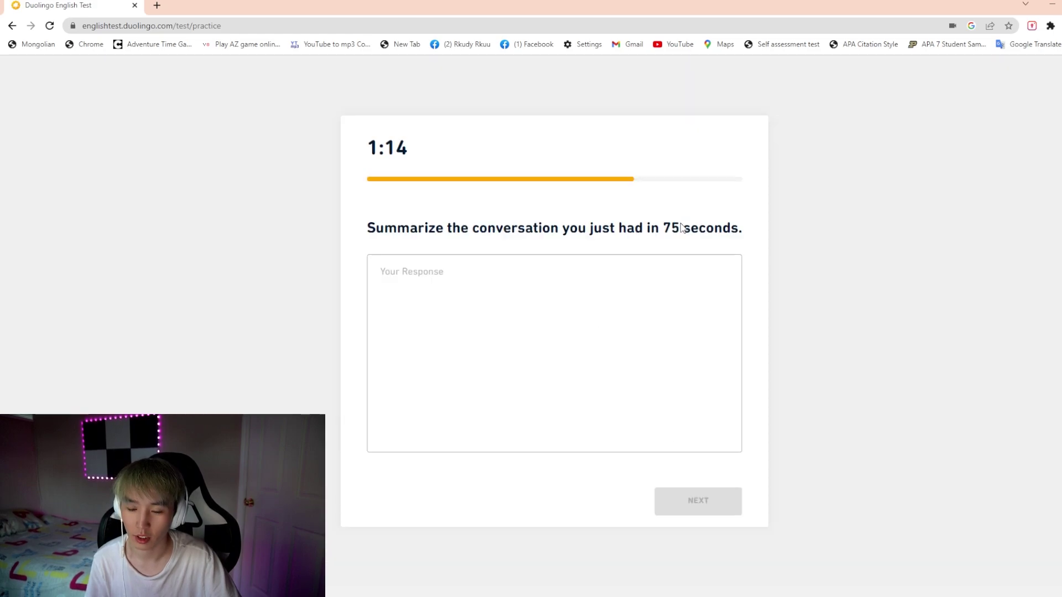
Step: Begin the conversation summary with "Me and my study buddy discussed about working together on our upcoming test in Britishwerwae"
{"action": "left_click", "coordinate": [618, 326]}
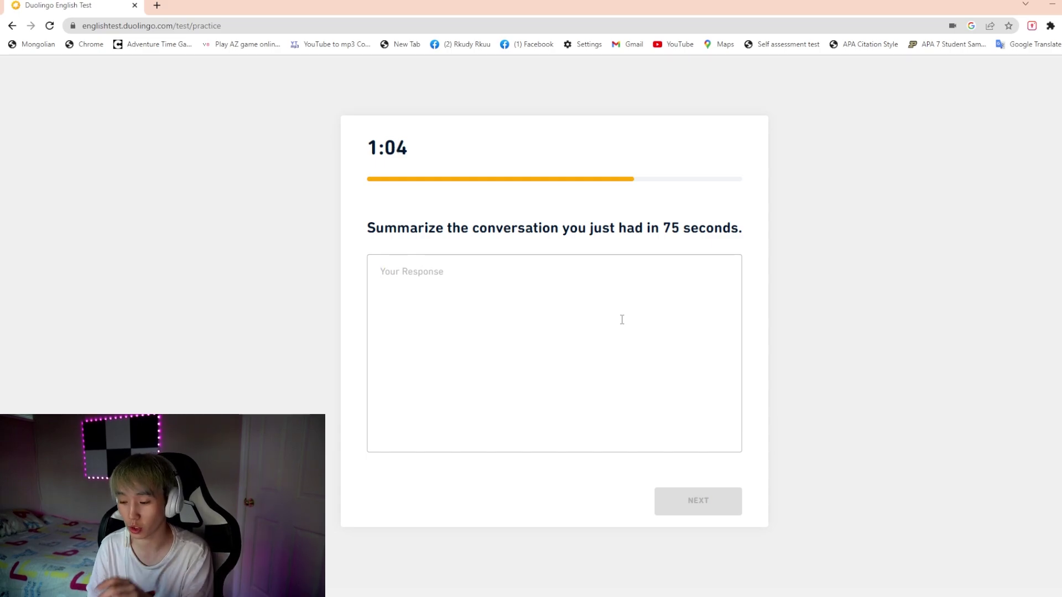
{"action": "type", "text": "Me and my study buddy "}
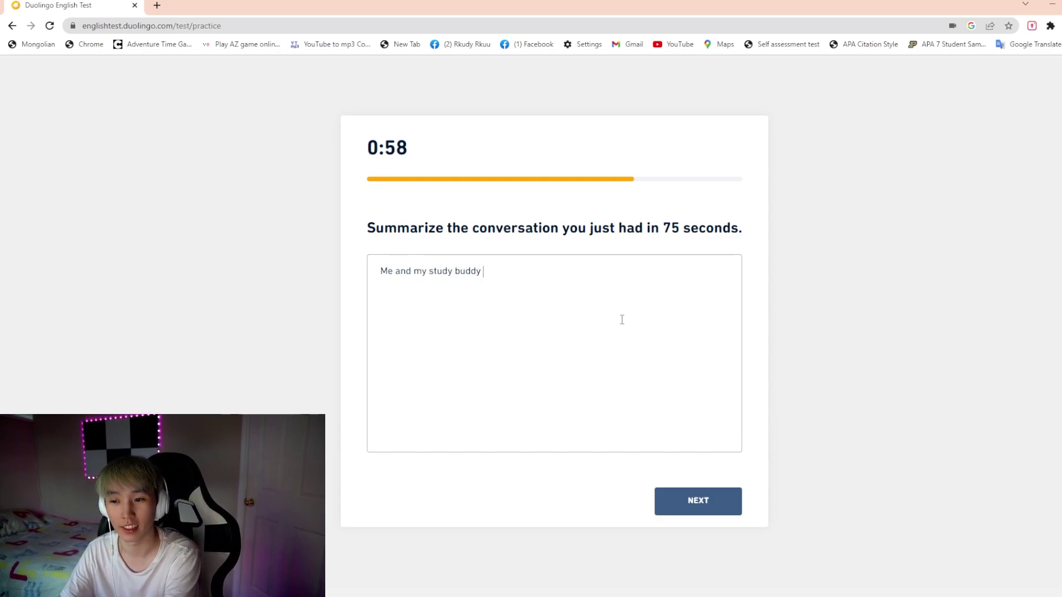
{"action": "type", "text": "disscussed"}
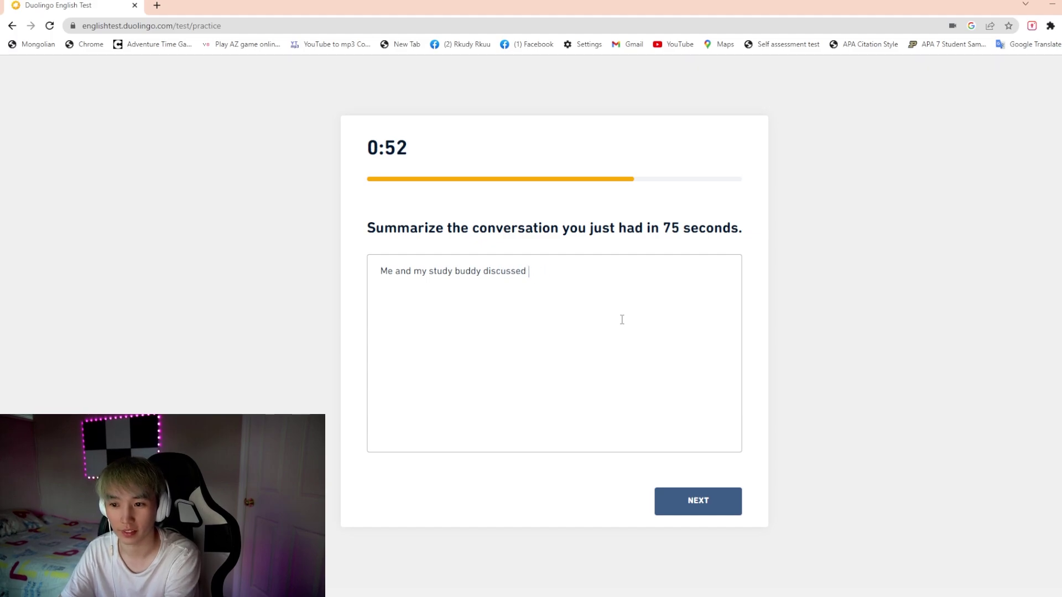
{"action": "type", "text": " about working together on"}
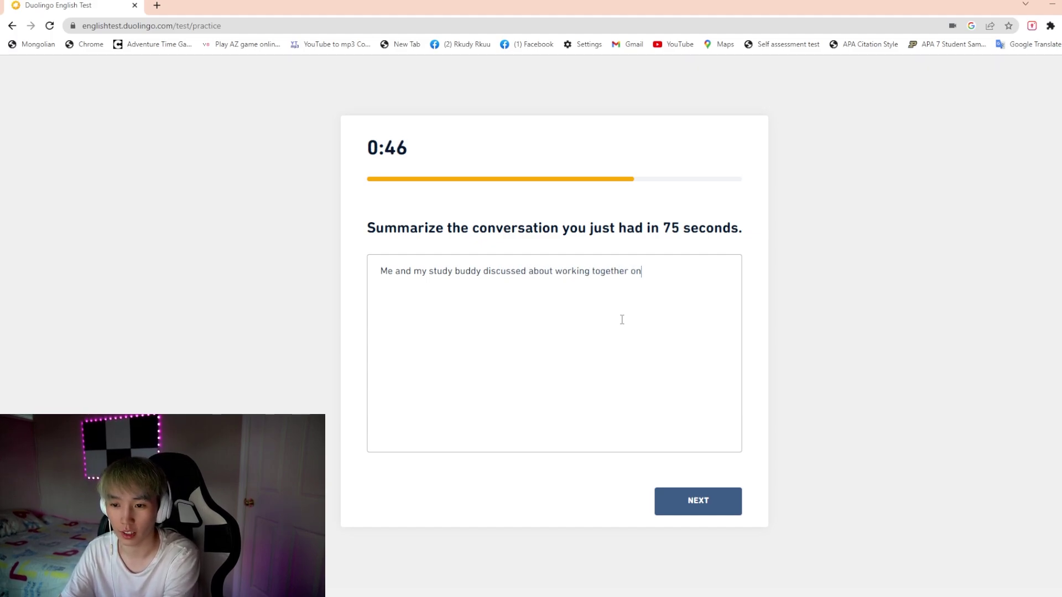
{"action": "type", "text": " our upcoming test in British Thear"}
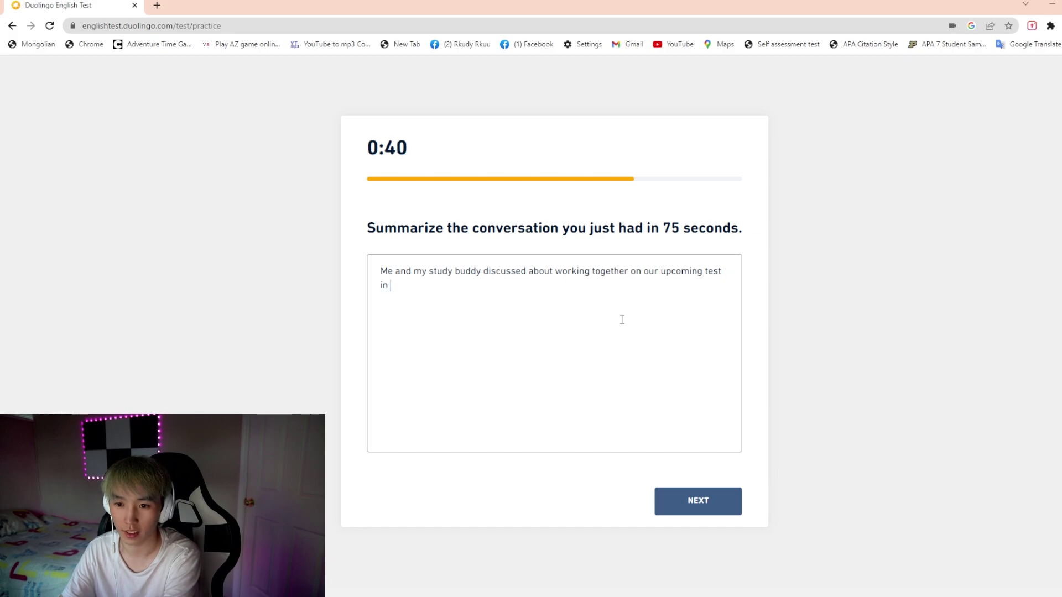
{"action": "key", "text": "BackSpace"}
{"action": "key", "text": "BackSpace"}
{"action": "key", "text": "BackSpace"}
{"action": "key", "text": "BackSpace"}
{"action": "key", "text": "BackSpace"}
{"action": "key", "text": "BackSpace"}
{"action": "type", "text": "werwae"}
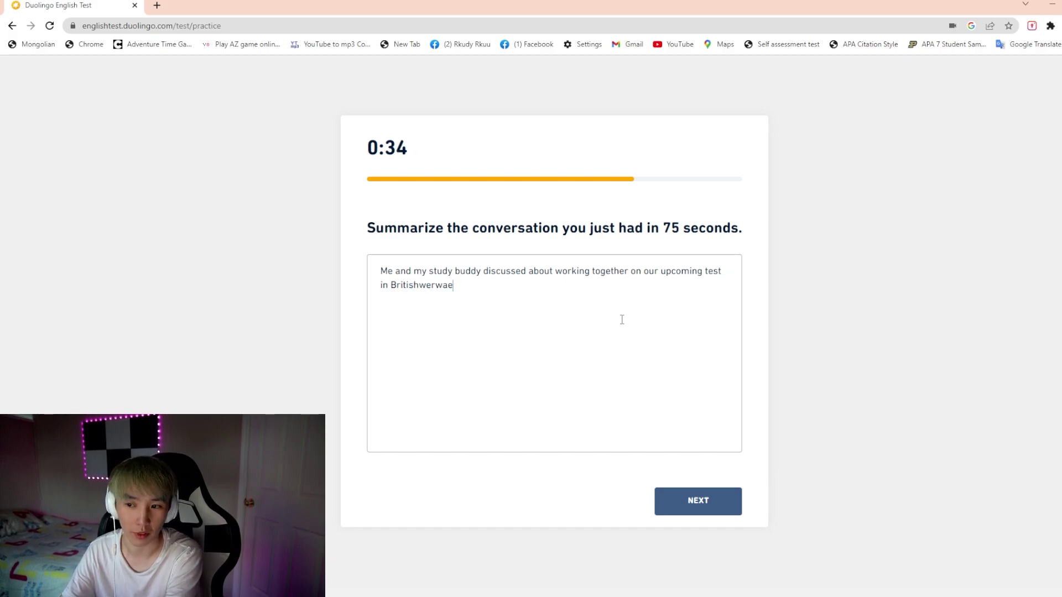
Step: Complete the summary with "She wasn't started yet, and we decided to meet next week in the library."
{"action": "type", "text": "r. She wasn"}
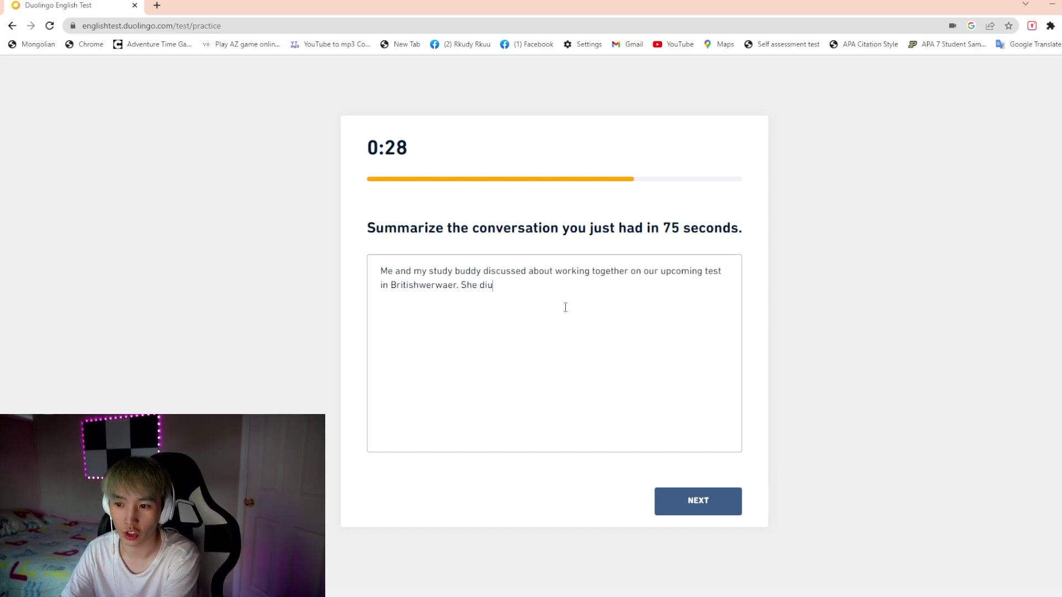
{"action": "type", "text": "'t started yet"}
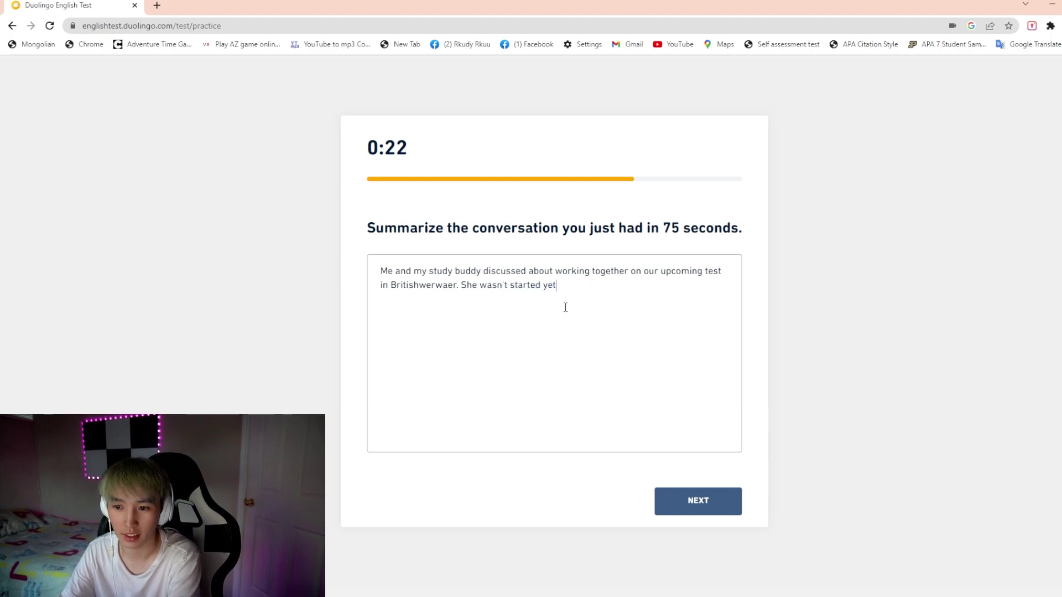
{"action": "type", "text": ", and we de"}
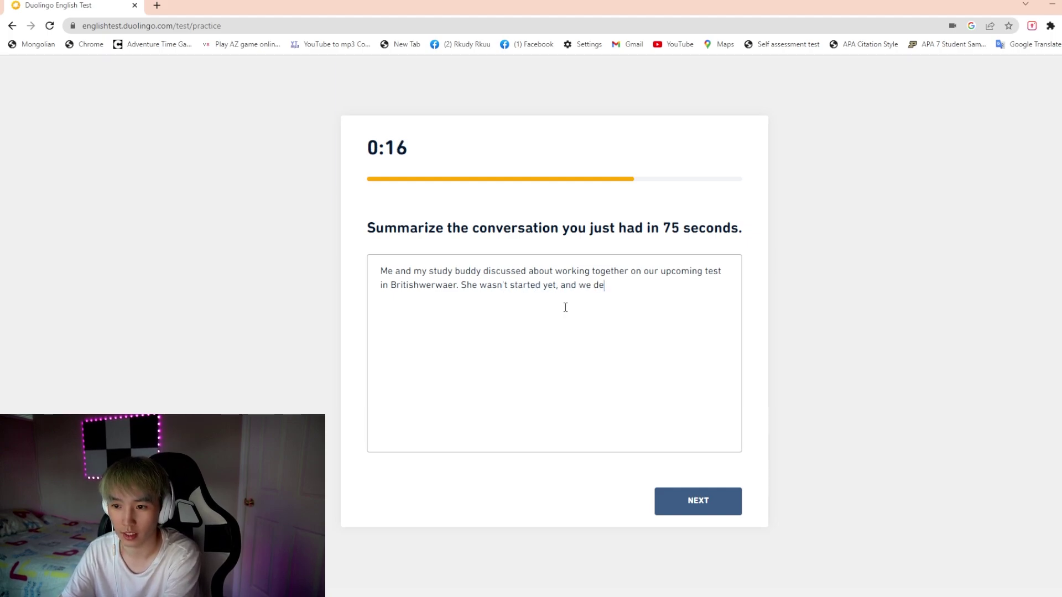
{"action": "type", "text": "cided to meet next wee"}
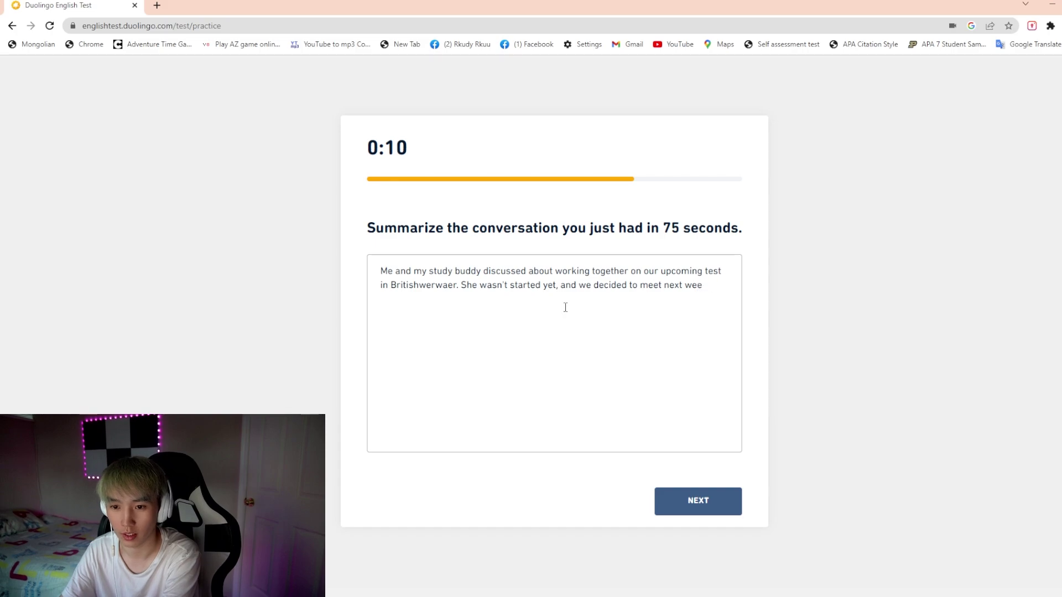
{"action": "type", "text": "k in the librir"}
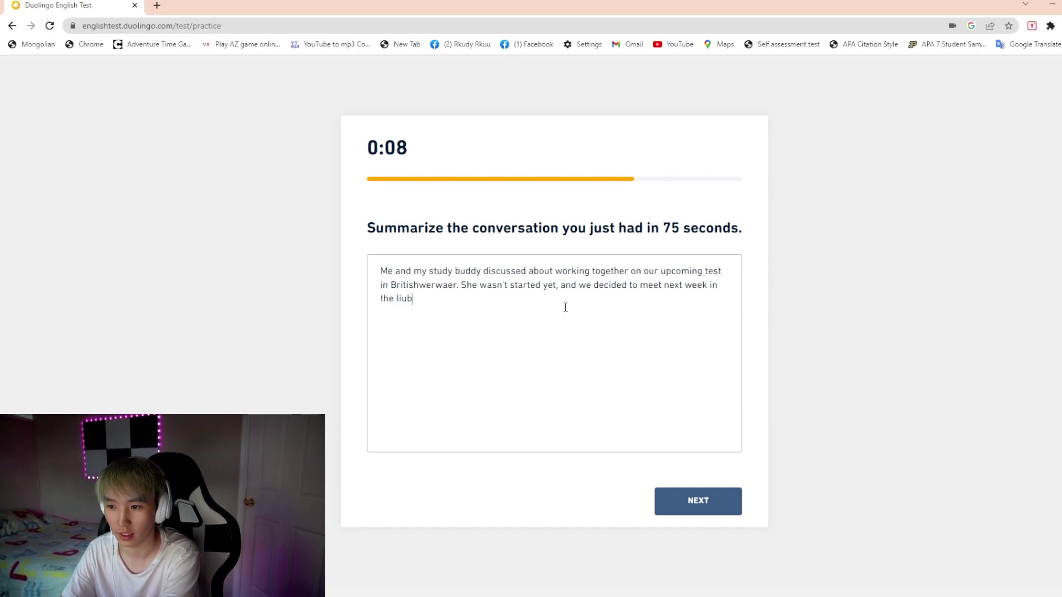
{"action": "key", "text": "BackSpace"}
{"action": "key", "text": "BackSpace"}
{"action": "type", "text": "ary."}
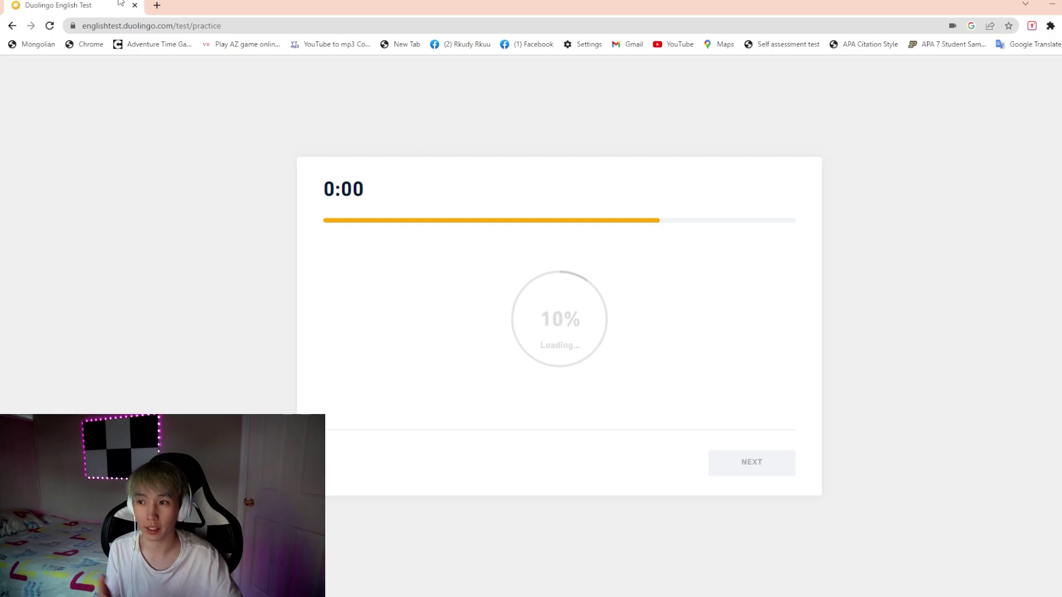
Step: Leave the practice test for the Prepare page and look over its preparation resources
{"action": "left_click", "coordinate": [11, 26]}
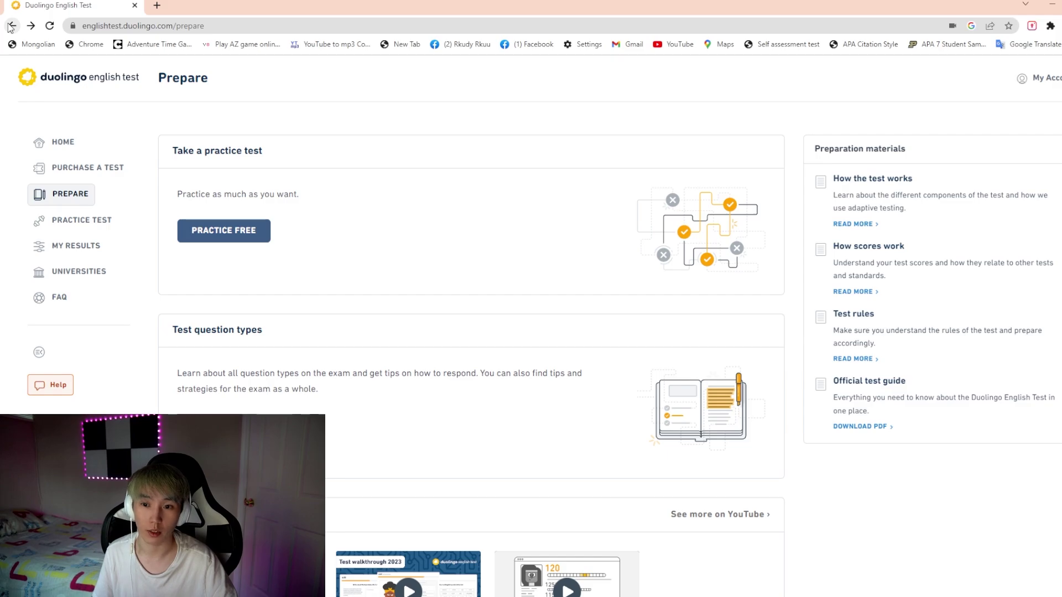
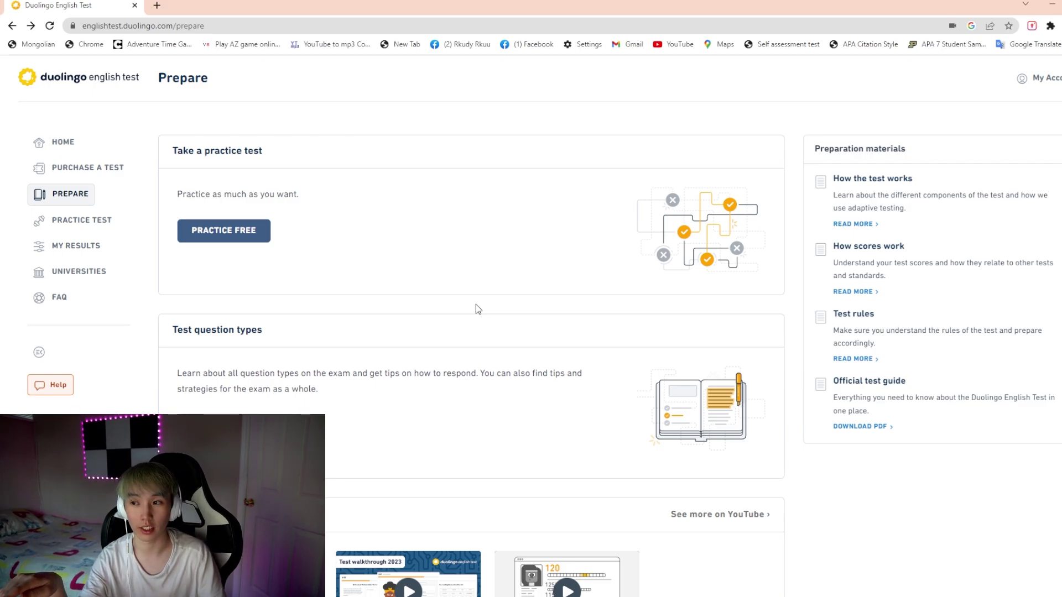
{"action": "scroll", "coordinate": [476, 308], "scroll_direction": "down", "scroll_amount": 3}
{"action": "scroll", "coordinate": [476, 308], "scroll_direction": "up", "scroll_amount": 3}
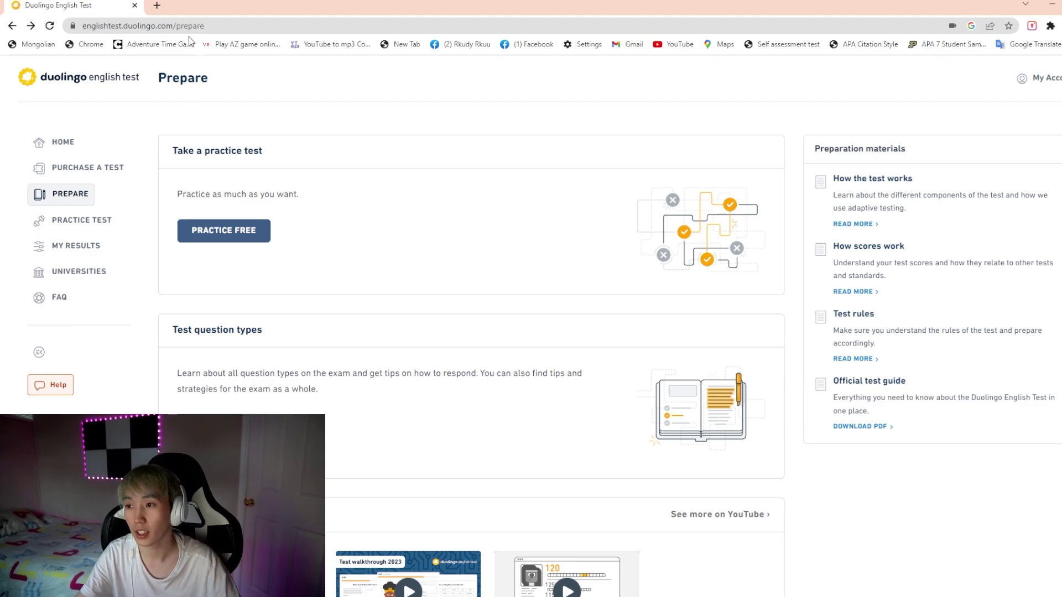
Step: Open the Google home page in a new browser tab
{"action": "left_click", "coordinate": [157, 6]}
{"action": "type", "text": "www.g"}
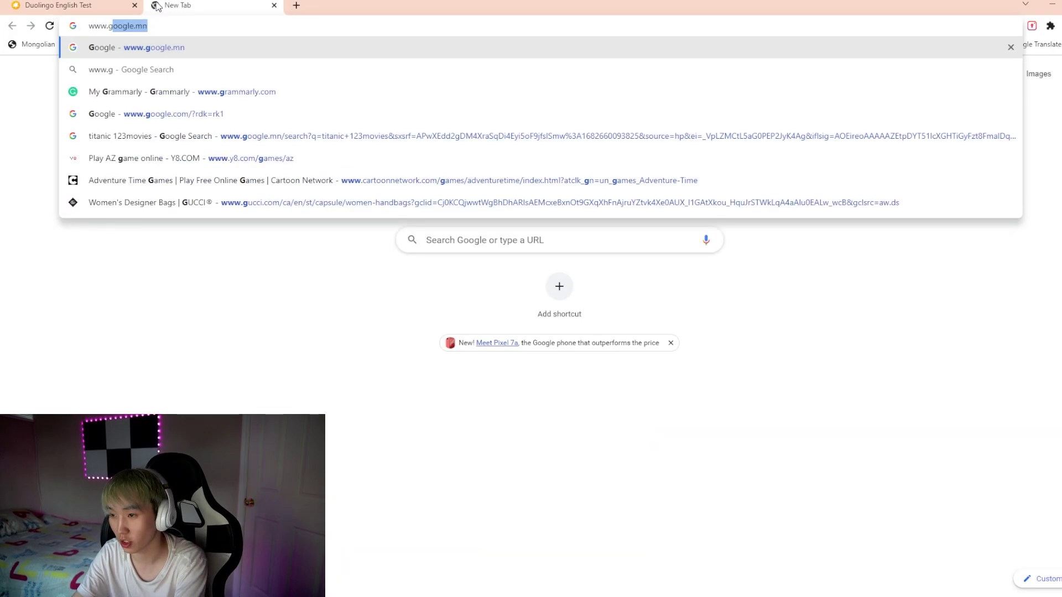
{"action": "key", "text": "Return"}
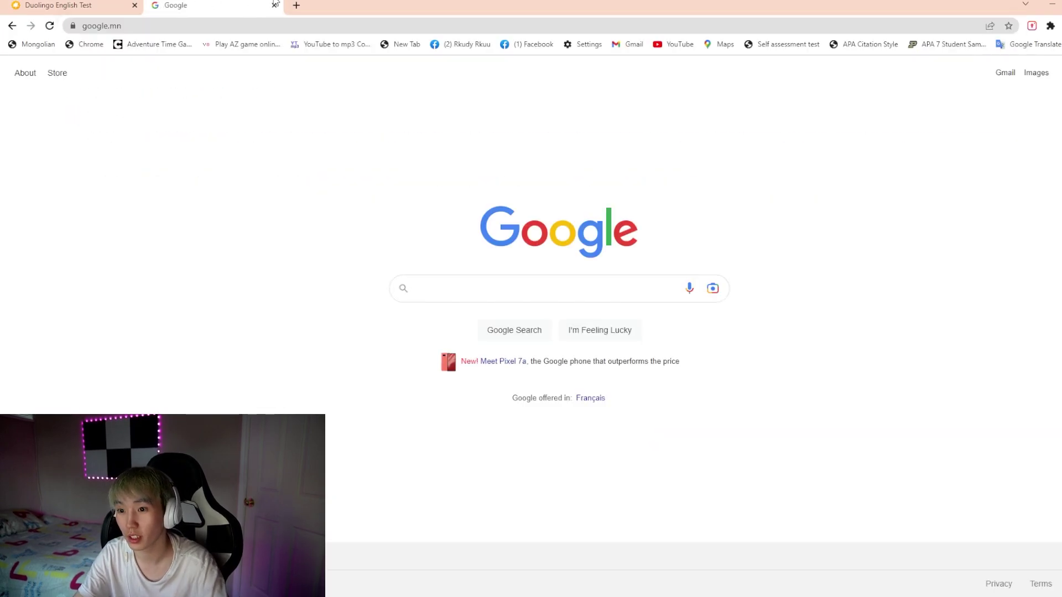
Step: Search Google for "det ready" and open the DET Ready Duolingo English Test preparation site
{"action": "left_click", "coordinate": [510, 291]}
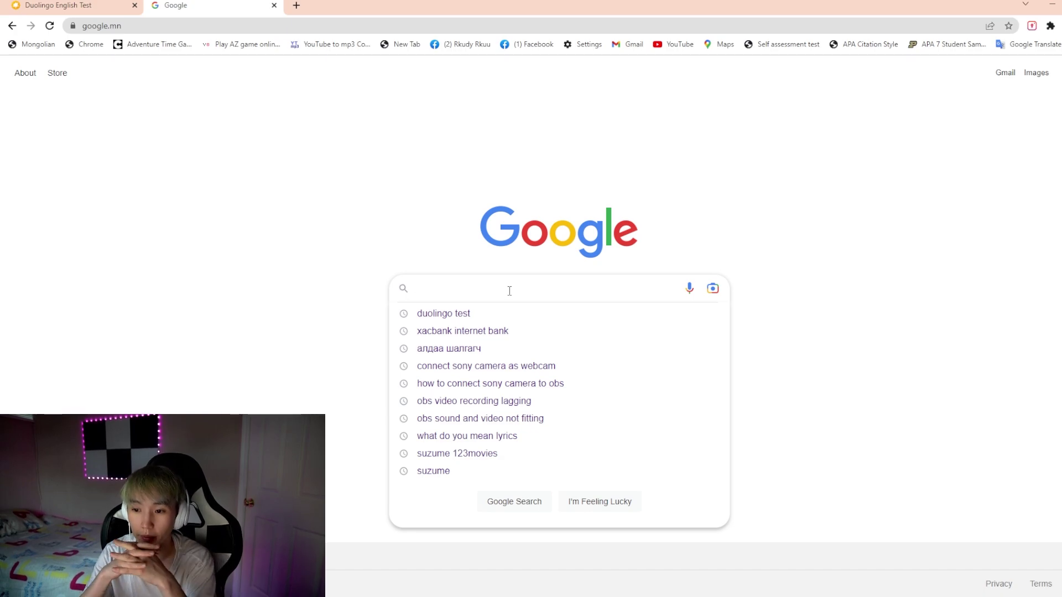
{"action": "type", "text": "de"}
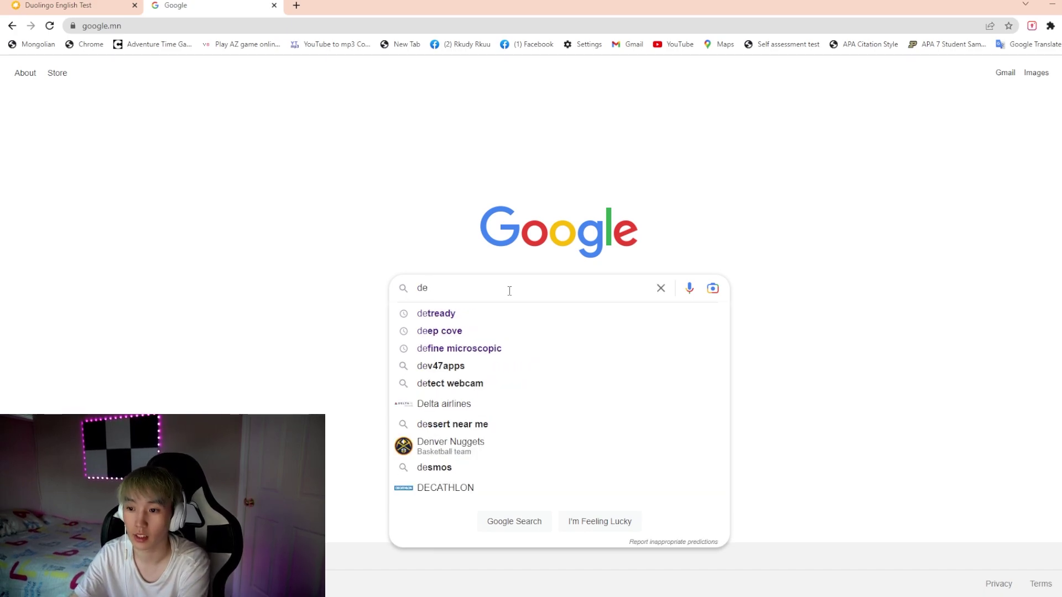
{"action": "type", "text": "t ready"}
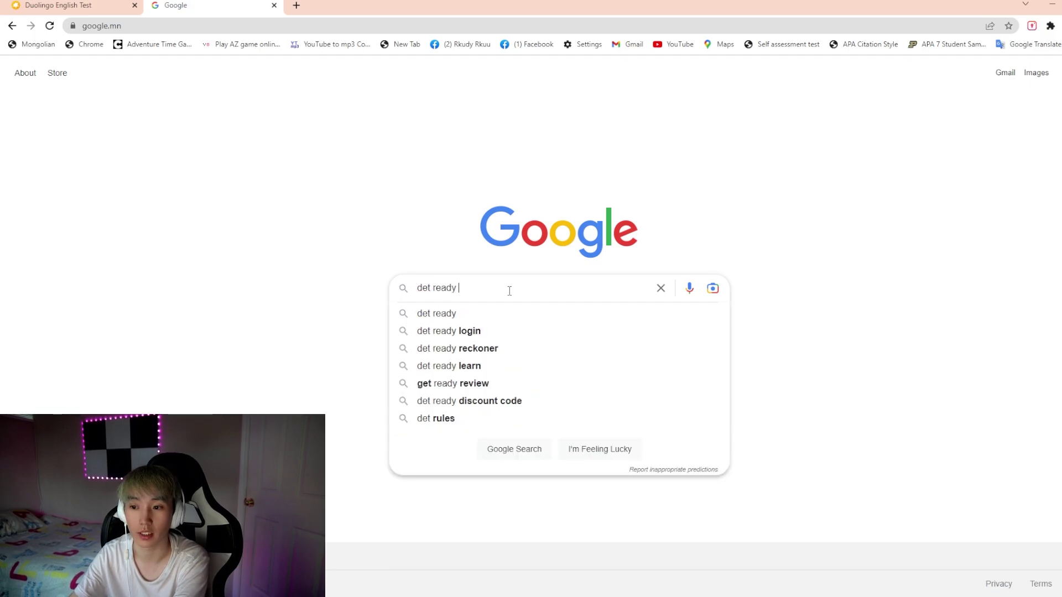
{"action": "key", "text": "Return"}
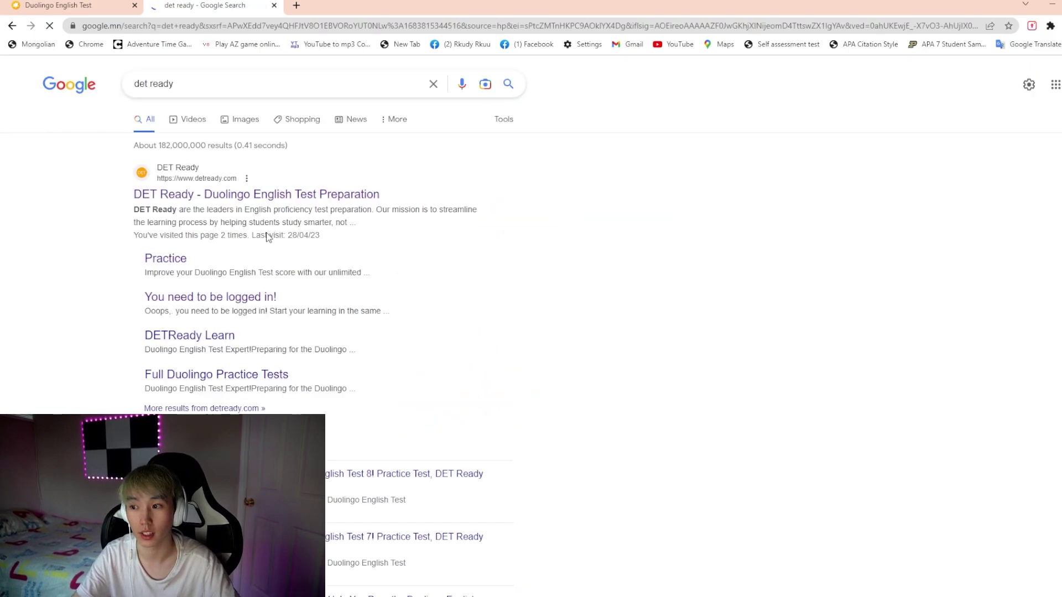
{"action": "left_click", "coordinate": [294, 197]}
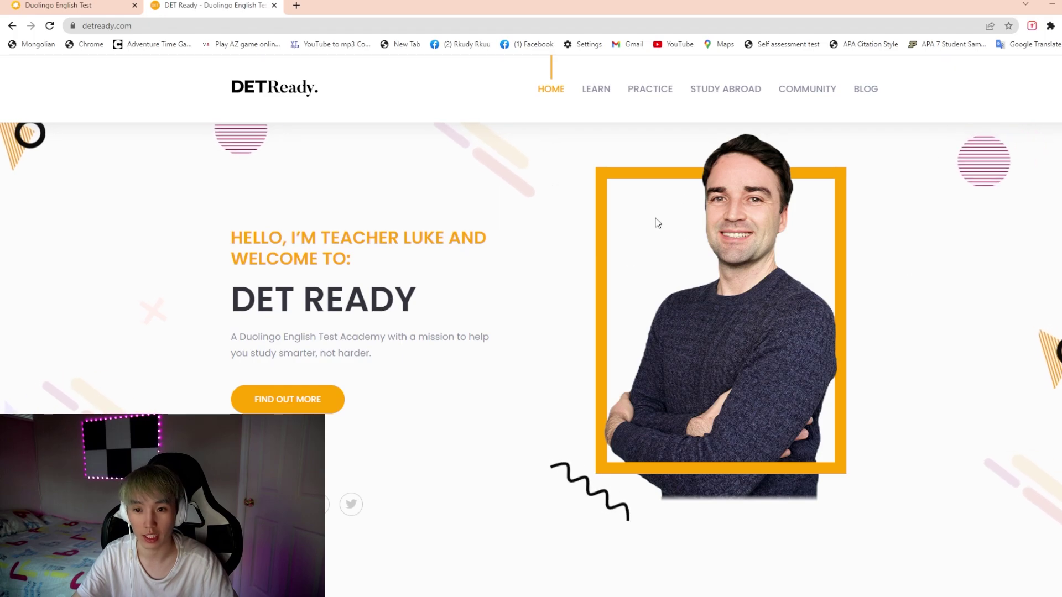
Step: Look over the DET Ready home page, including the teacher information and the Learn, Practice and Study Abroad options
{"action": "left_click", "coordinate": [279, 402]}
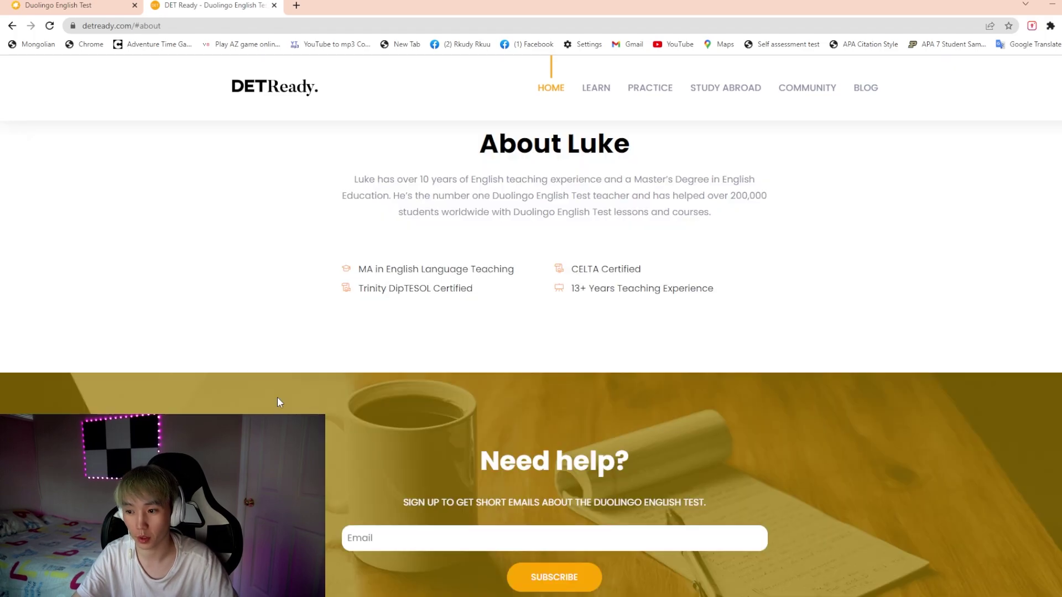
{"action": "scroll", "coordinate": [290, 391], "scroll_direction": "down", "scroll_amount": 5}
{"action": "scroll", "coordinate": [313, 384], "scroll_direction": "up", "scroll_amount": 5}
{"action": "scroll", "coordinate": [314, 382], "scroll_direction": "up", "scroll_amount": 9}
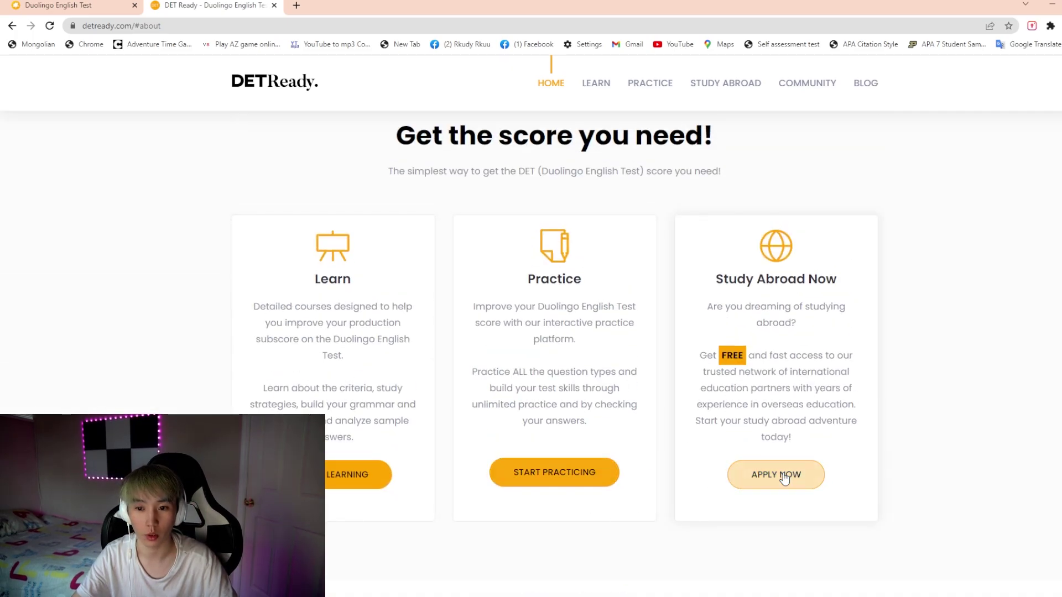
Step: Open DET Ready's practice platform and begin a practice session
{"action": "left_click", "coordinate": [555, 474]}
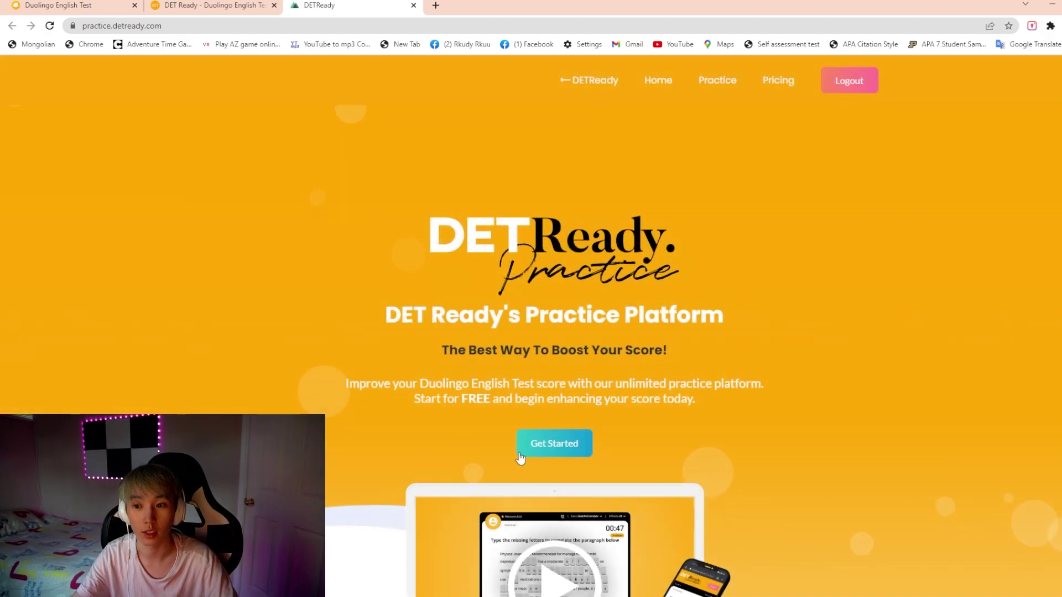
{"action": "left_click", "coordinate": [560, 444]}
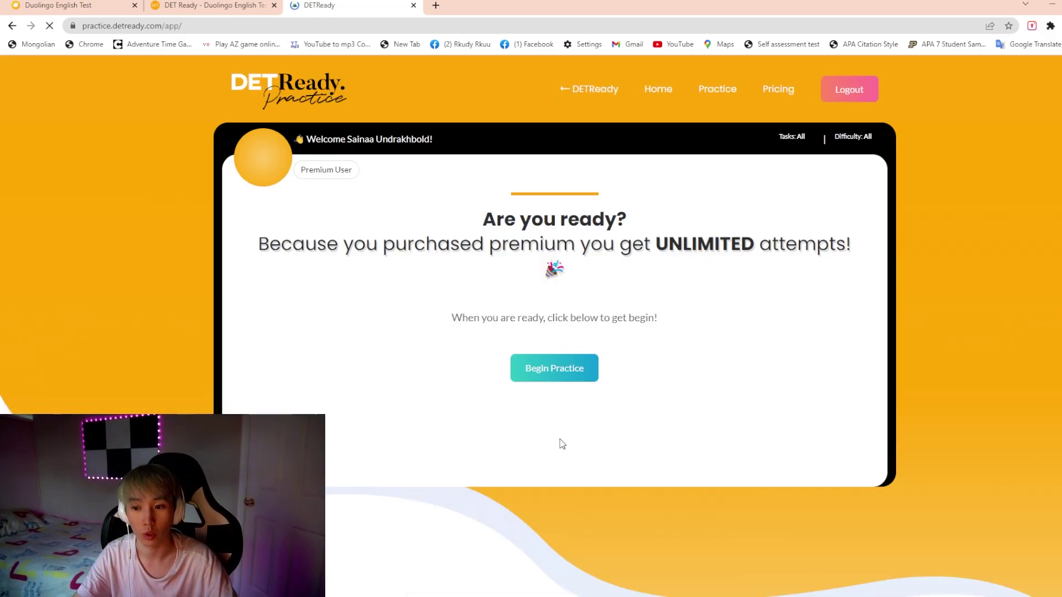
{"action": "left_click", "coordinate": [558, 377]}
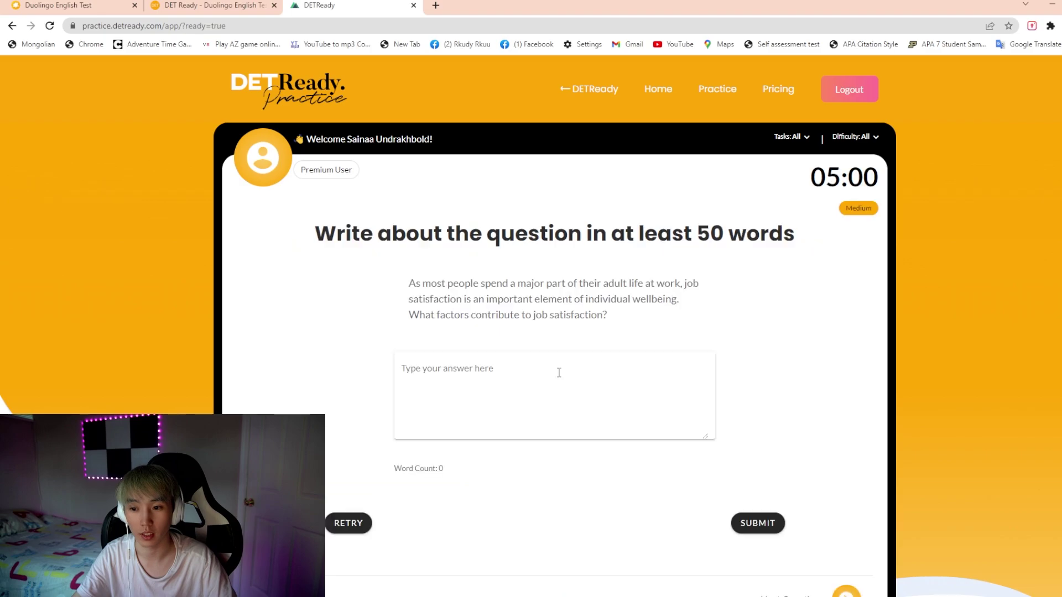
Step: Try the linking words "Therefore, nevertheless" in the job satisfaction answer, and remove the second word
{"action": "left_click", "coordinate": [461, 377]}
{"action": "left_click", "coordinate": [614, 317]}
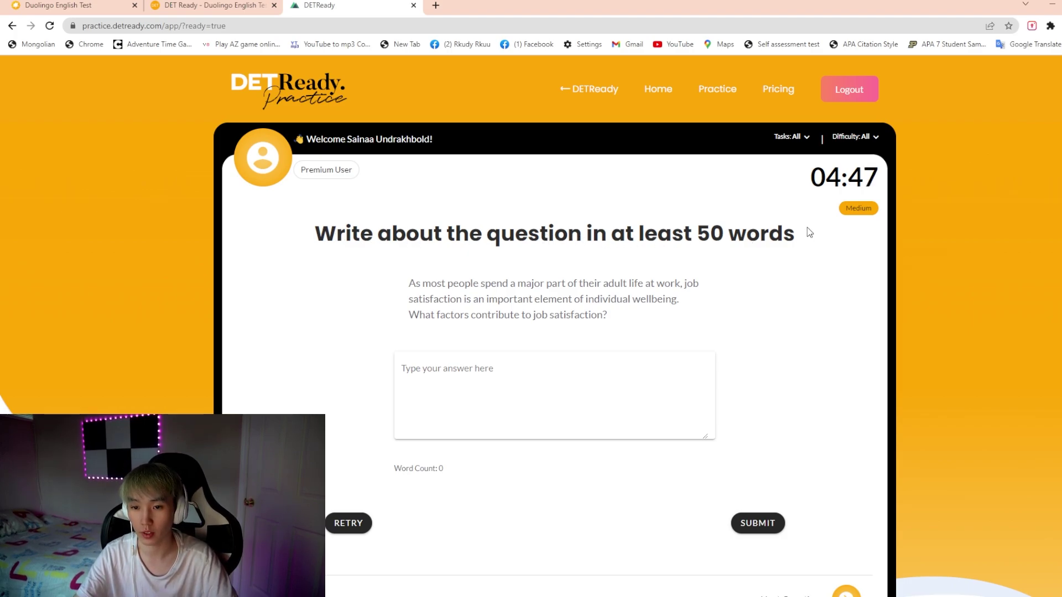
{"action": "left_click", "coordinate": [503, 370]}
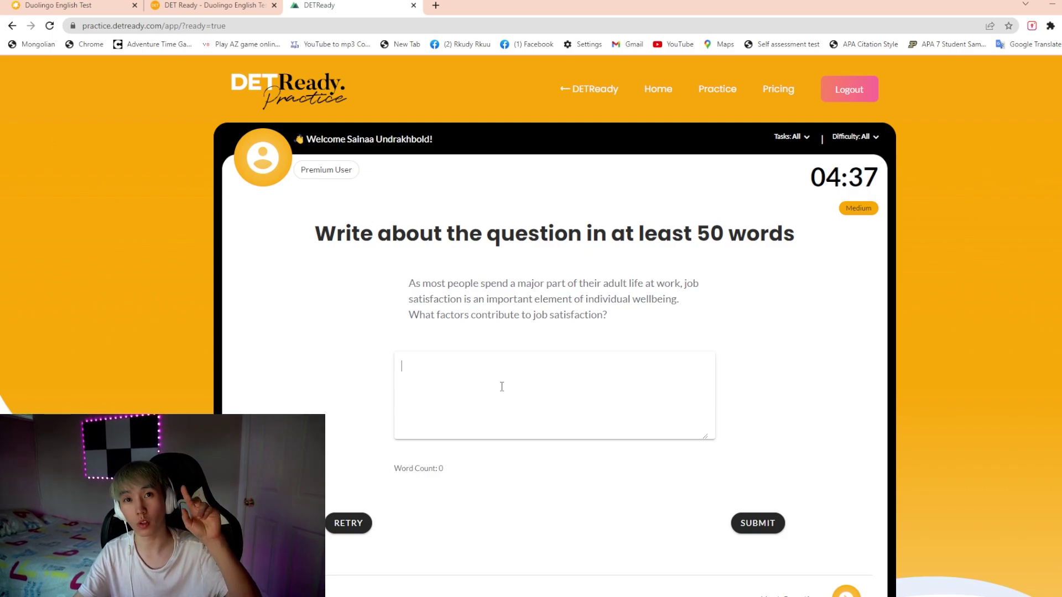
{"action": "type", "text": "The"}
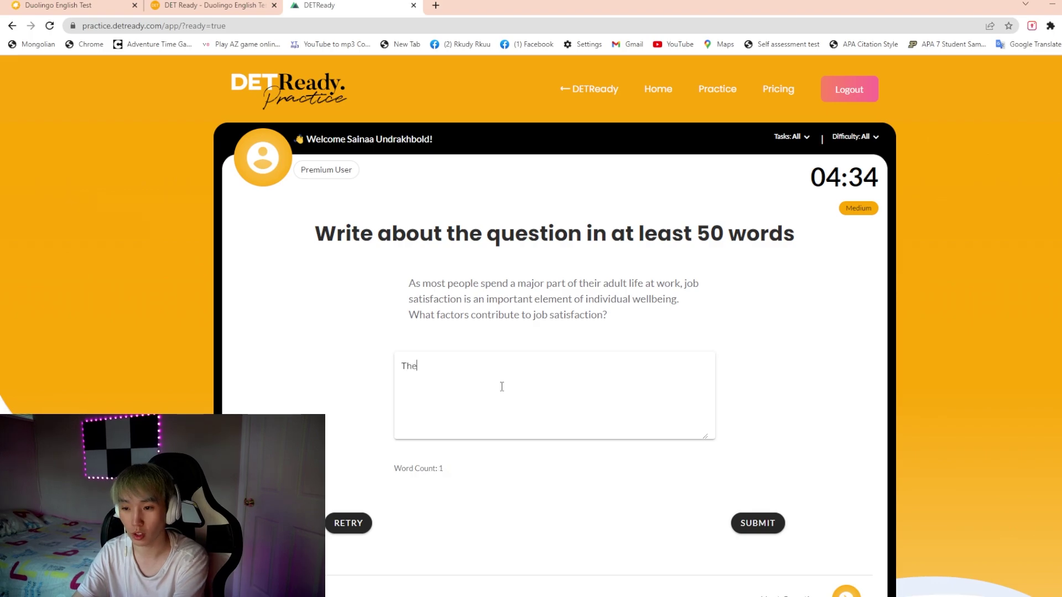
{"action": "type", "text": "refore, never"}
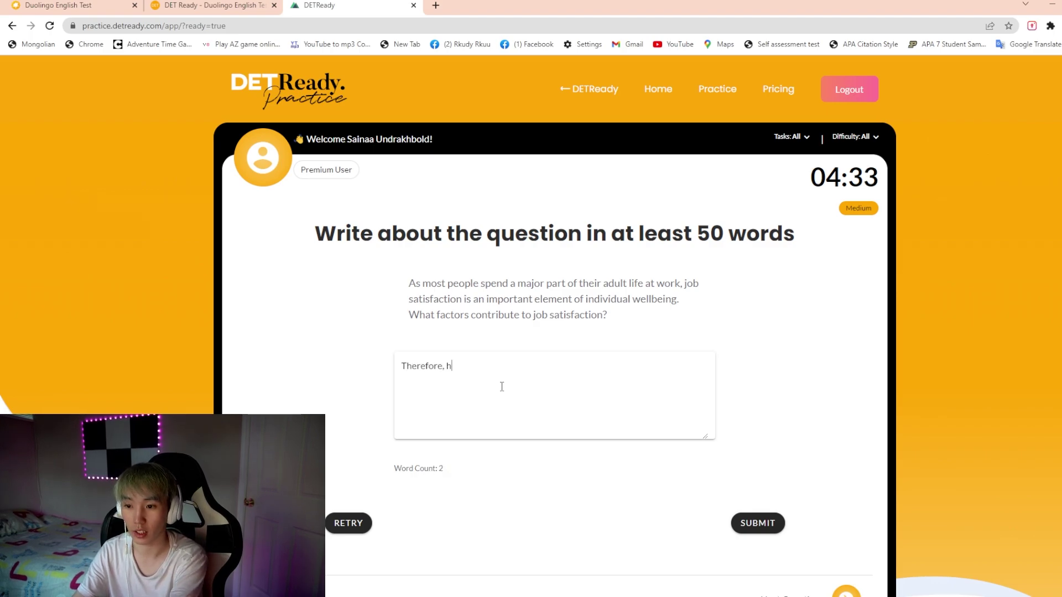
{"action": "type", "text": "theless"}
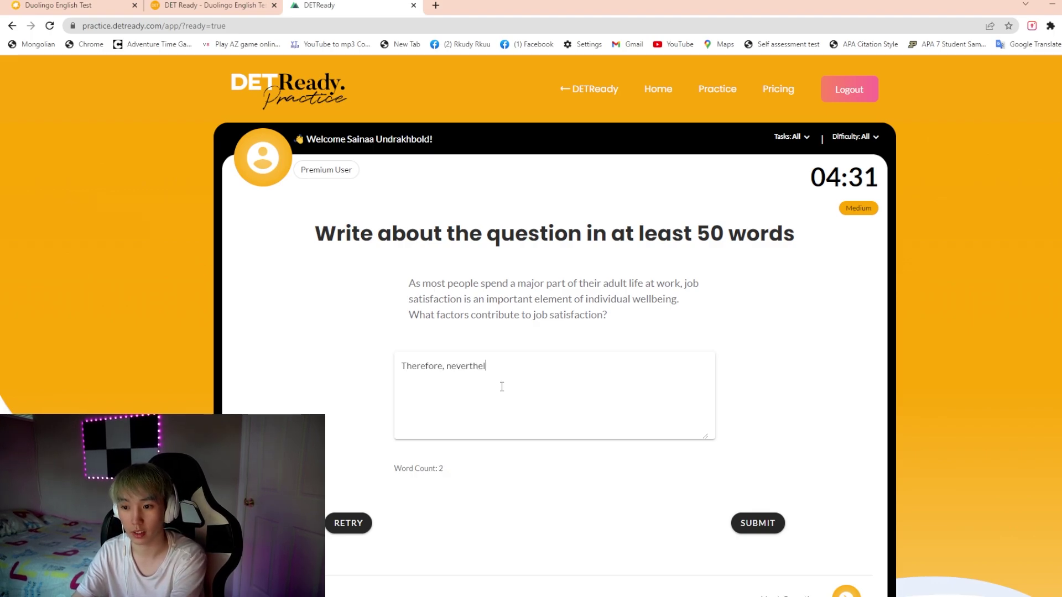
{"action": "key", "text": "BackSpace"}
{"action": "key", "text": "BackSpace"}
{"action": "key", "text": "BackSpace"}
{"action": "key", "text": "BackSpace"}
{"action": "key", "text": "BackSpace"}
{"action": "key", "text": "BackSpace"}
{"action": "key", "text": "BackSpace"}
{"action": "key", "text": "BackSpace"}
{"action": "key", "text": "BackSpace"}
{"action": "key", "text": "BackSpace"}
{"action": "key", "text": "BackSpace"}
{"action": "key", "text": "BackSpace"}
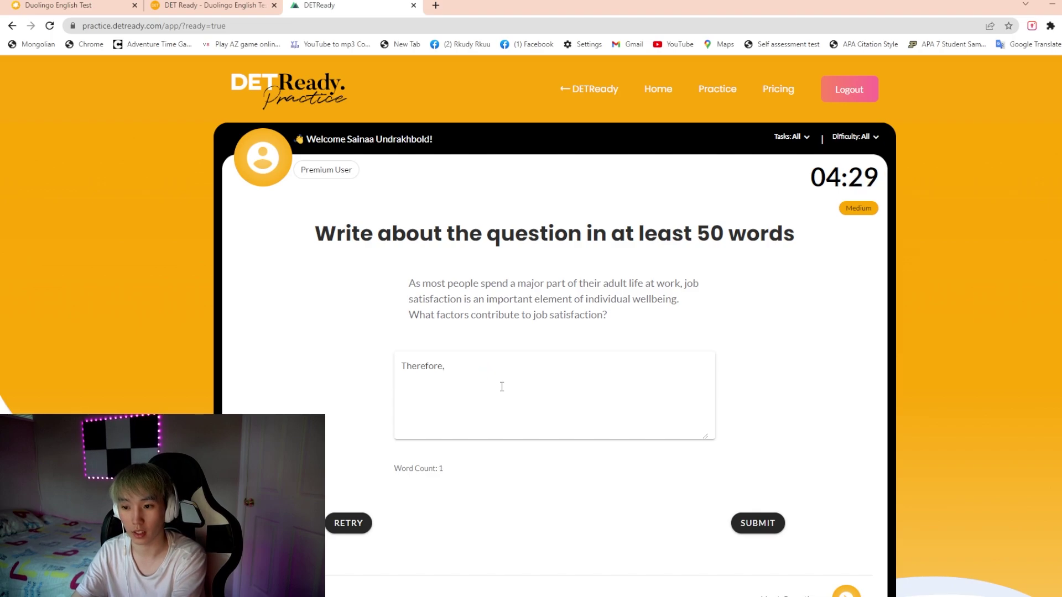
Step: Try "however" after "Therefore," in the written answer, and clear the text
{"action": "type", "text": "however"}
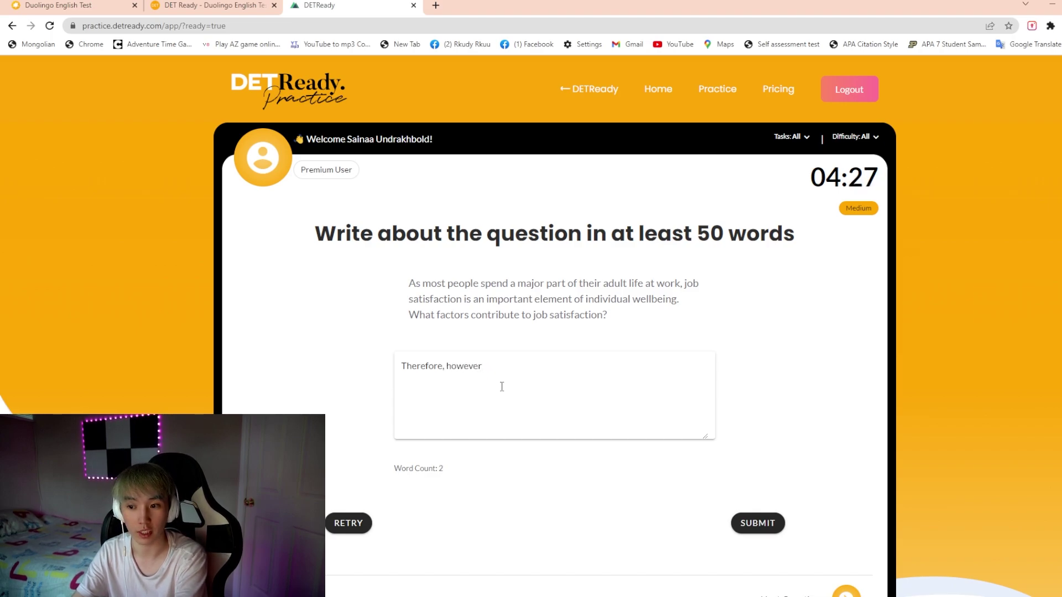
{"action": "key", "text": "BackSpace"}
{"action": "key", "text": "BackSpace"}
{"action": "key", "text": "BackSpace"}
{"action": "key", "text": "BackSpace"}
{"action": "key", "text": "BackSpace"}
{"action": "key", "text": "BackSpace"}
{"action": "key", "text": "BackSpace"}
{"action": "key", "text": "BackSpace"}
{"action": "key", "text": "BackSpace"}
{"action": "key", "text": "BackSpace"}
{"action": "key", "text": "BackSpace"}
{"action": "key", "text": "BackSpace"}
{"action": "key", "text": "BackSpace"}
{"action": "key", "text": "BackSpace"}
{"action": "key", "text": "BackSpace"}
{"action": "key", "text": "BackSpace"}
{"action": "key", "text": "BackSpace"}
{"action": "key", "text": "BackSpace"}
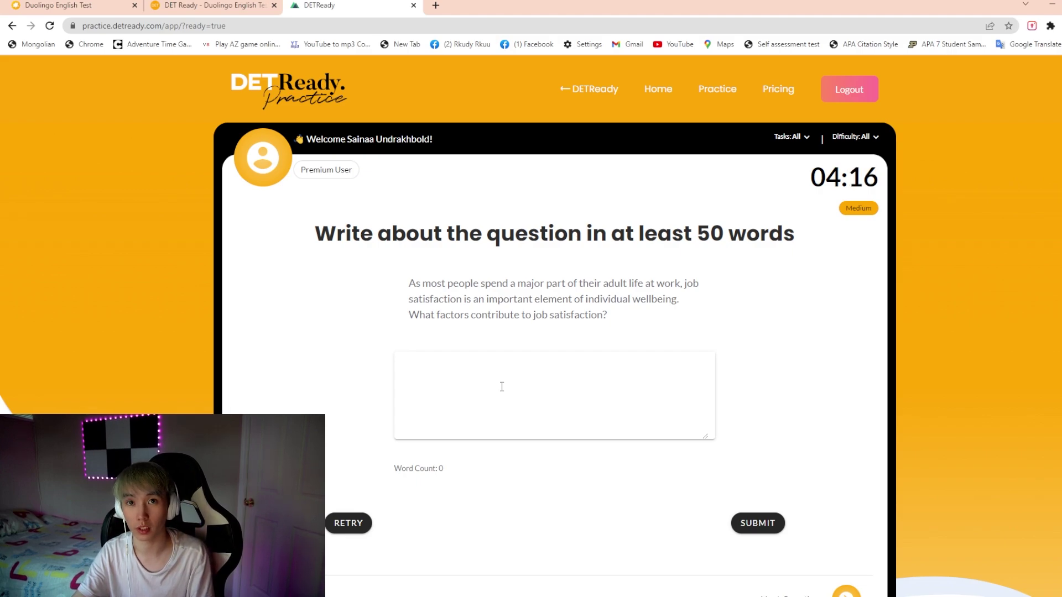
Step: Try "Although" as an opening word for the written answer, and clear it again
{"action": "type", "text": "L"}
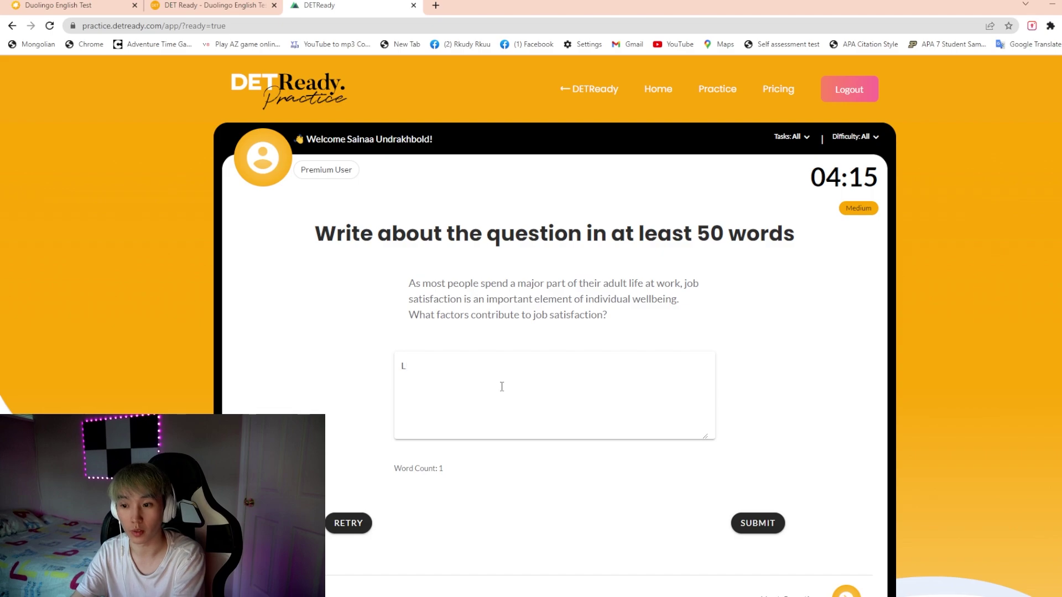
{"action": "type", "text": "Although"}
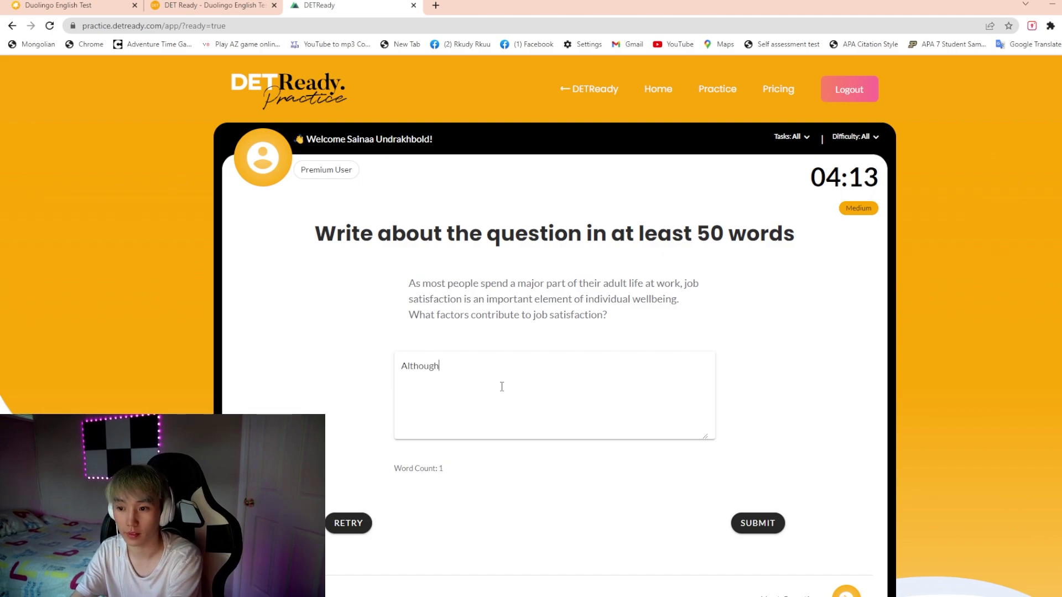
{"action": "type", "text": " eve"}
{"action": "key", "text": "BackSpace"}
{"action": "key", "text": "BackSpace"}
{"action": "key", "text": "BackSpace"}
{"action": "key", "text": "BackSpace"}
{"action": "key", "text": "BackSpace"}
{"action": "key", "text": "BackSpace"}
{"action": "key", "text": "BackSpace"}
{"action": "key", "text": "BackSpace"}
{"action": "key", "text": "BackSpace"}
{"action": "key", "text": "BackSpace"}
{"action": "key", "text": "BackSpace"}
{"action": "key", "text": "BackSpace"}
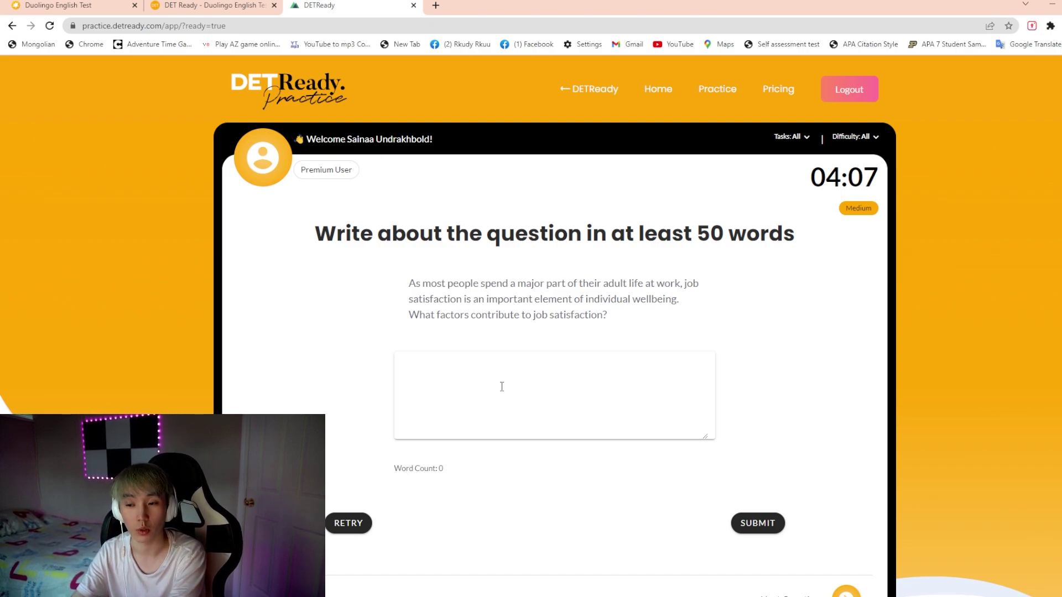
Step: Try the linking phrase "not only but also." in the written answer, and clear it again
{"action": "type", "text": "not "}
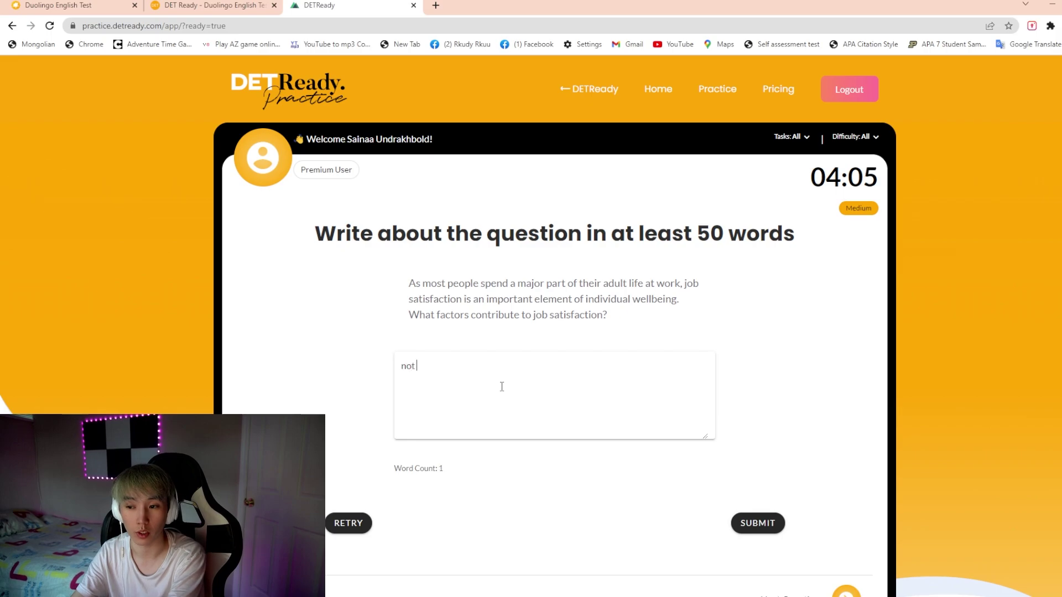
{"action": "type", "text": "only but"}
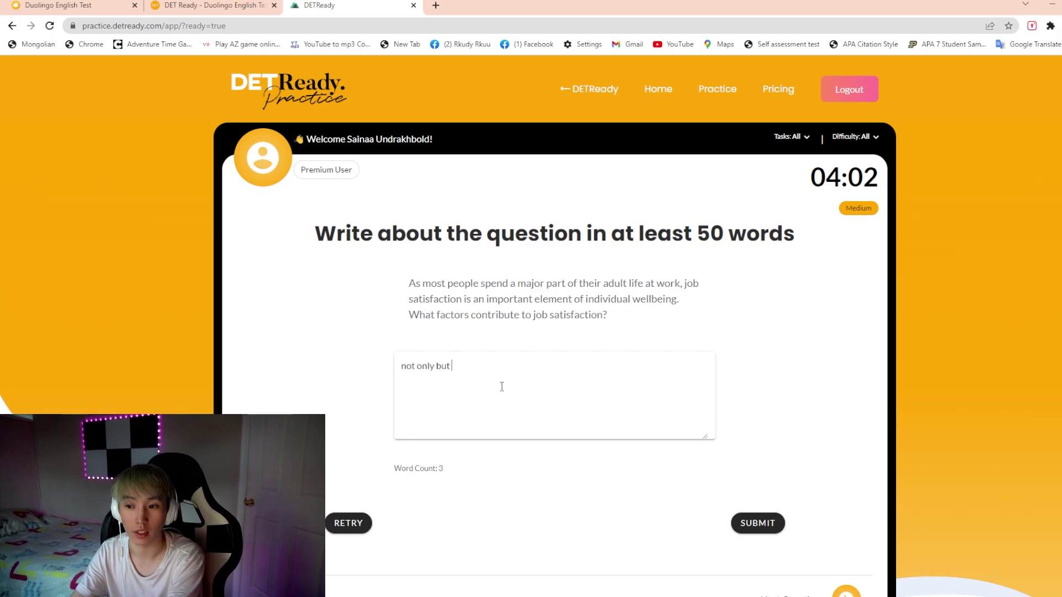
{"action": "type", "text": ", bu"}
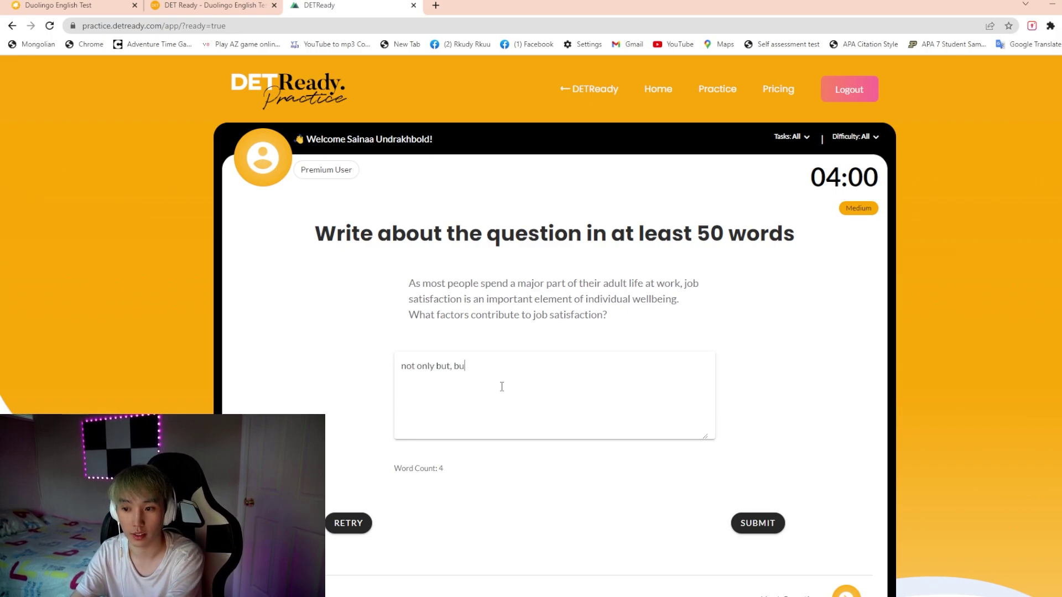
{"action": "key", "text": "BackSpace"}
{"action": "key", "text": "BackSpace"}
{"action": "key", "text": "BackSpace"}
{"action": "key", "text": "BackSpace"}
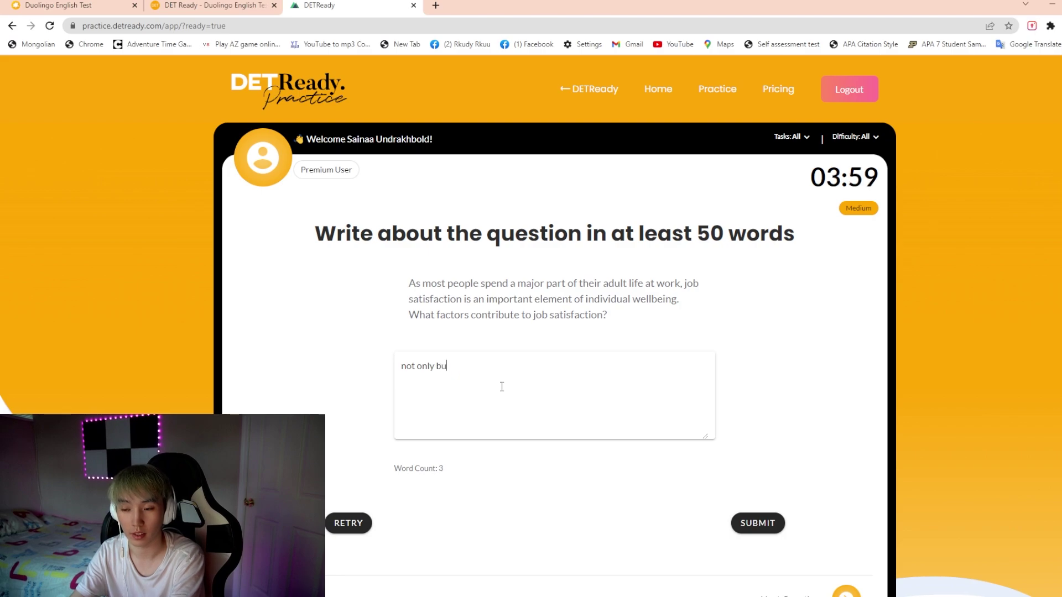
{"action": "type", "text": "t also."}
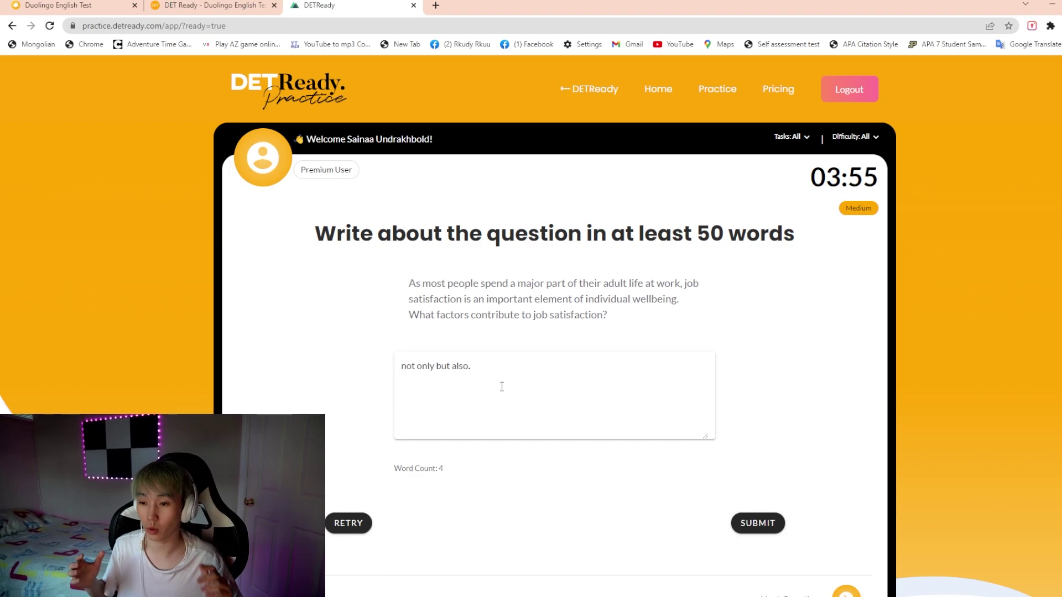
{"action": "key", "text": "BackSpace"}
{"action": "key", "text": "BackSpace"}
{"action": "key", "text": "BackSpace"}
{"action": "key", "text": "BackSpace"}
{"action": "key", "text": "BackSpace"}
{"action": "key", "text": "BackSpace"}
{"action": "key", "text": "BackSpace"}
{"action": "key", "text": "BackSpace"}
{"action": "key", "text": "BackSpace"}
{"action": "key", "text": "BackSpace"}
{"action": "key", "text": "BackSpace"}
{"action": "key", "text": "BackSpace"}
{"action": "key", "text": "BackSpace"}
{"action": "key", "text": "BackSpace"}
{"action": "key", "text": "BackSpace"}
{"action": "key", "text": "BackSpace"}
{"action": "key", "text": "BackSpace"}
{"action": "key", "text": "BackSpace"}
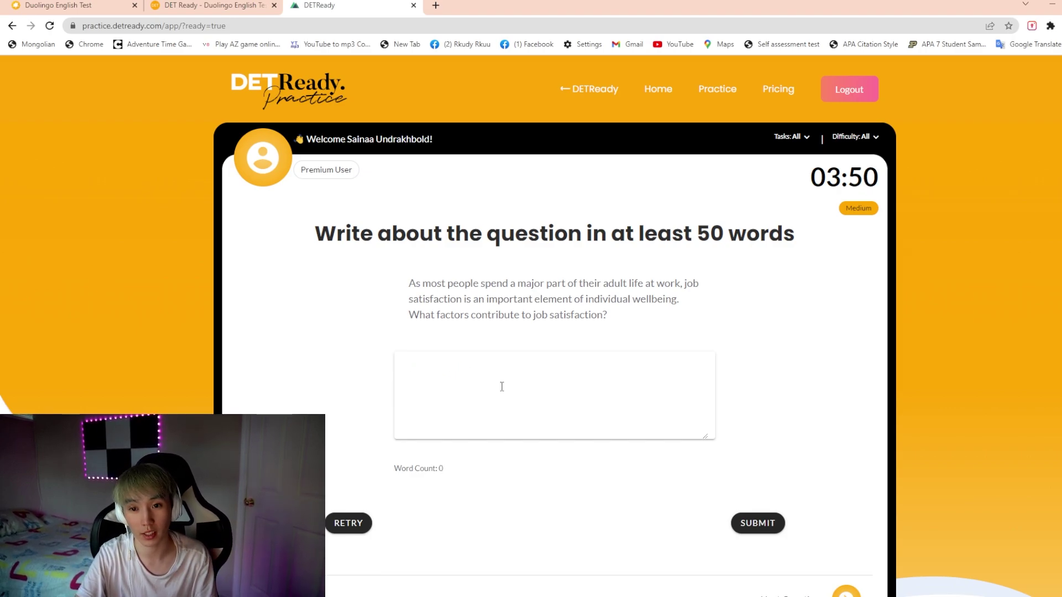
Step: Point out the writing task's timer and move on to the next practice question without submitting an answer
{"action": "left_click_drag", "start_coordinate": [882, 187], "coordinate": [817, 174]}
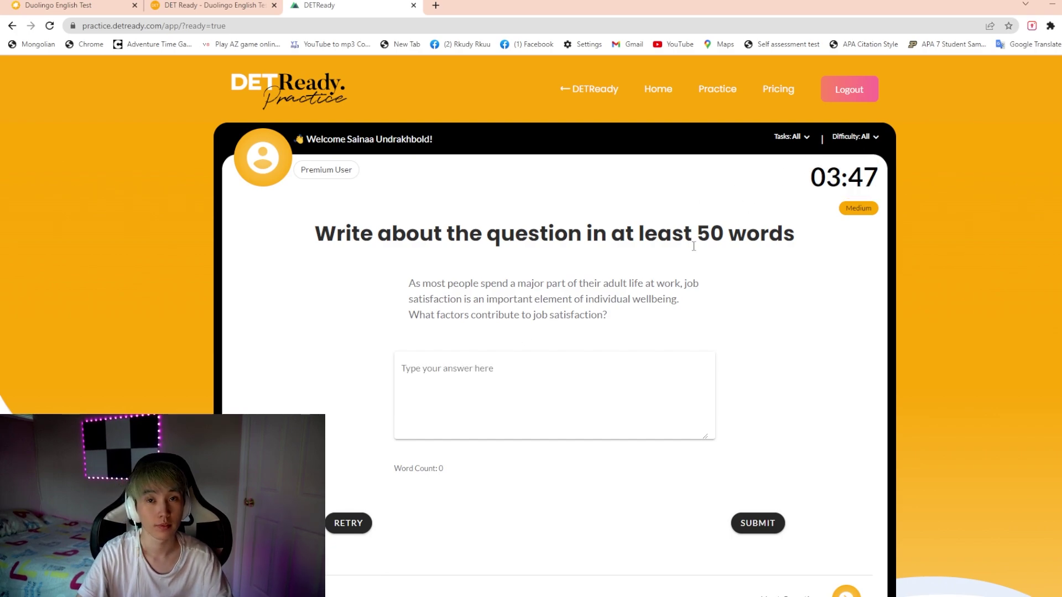
{"action": "scroll", "coordinate": [722, 419], "scroll_direction": "down", "scroll_amount": 2}
{"action": "scroll", "coordinate": [581, 384], "scroll_direction": "up", "scroll_amount": 2}
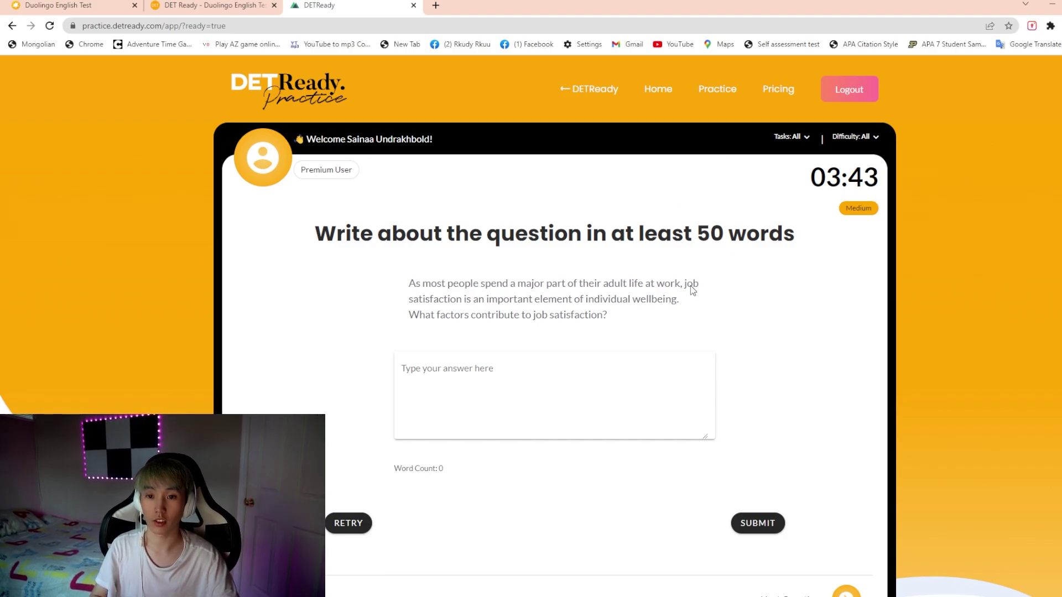
{"action": "scroll", "coordinate": [747, 425], "scroll_direction": "down", "scroll_amount": 1}
{"action": "left_click", "coordinate": [846, 535]}
{"action": "scroll", "coordinate": [813, 531], "scroll_direction": "up", "scroll_amount": 1}
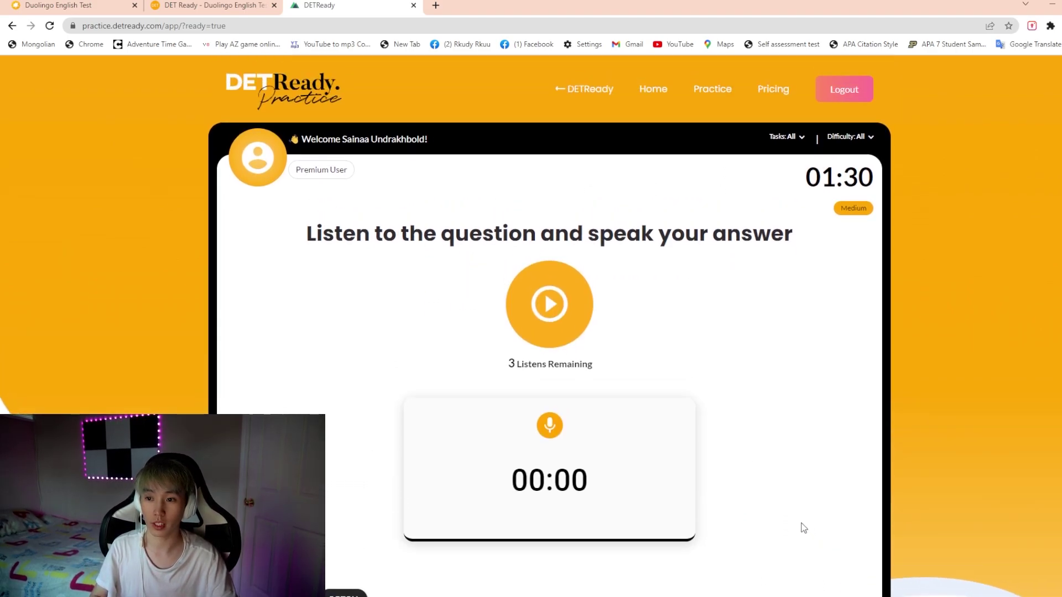
Step: Play the spoken question once and start recording a spoken answer
{"action": "left_click", "coordinate": [545, 331]}
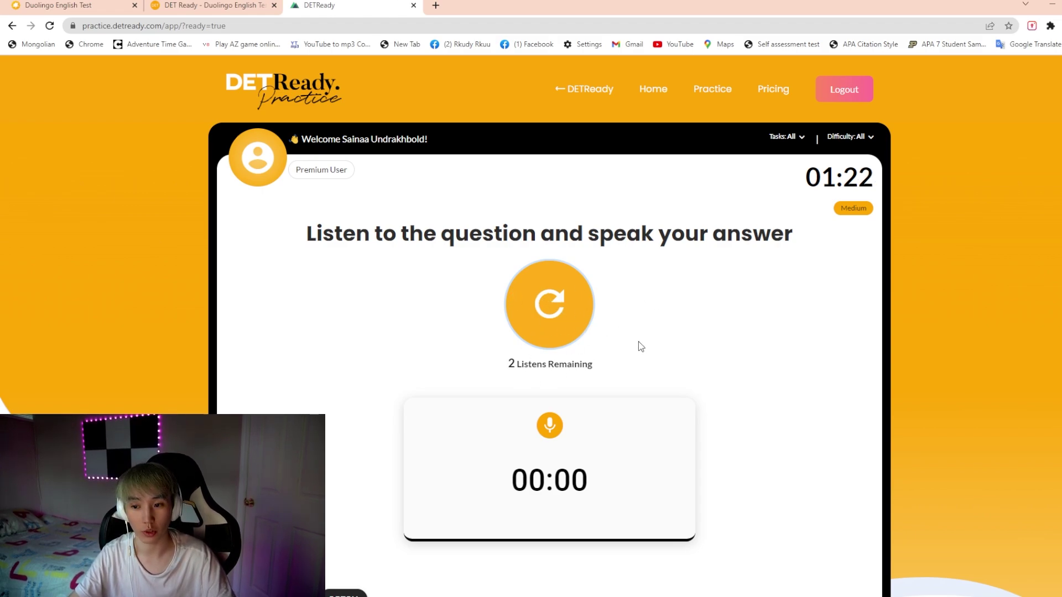
{"action": "scroll", "coordinate": [597, 359], "scroll_direction": "down", "scroll_amount": 1}
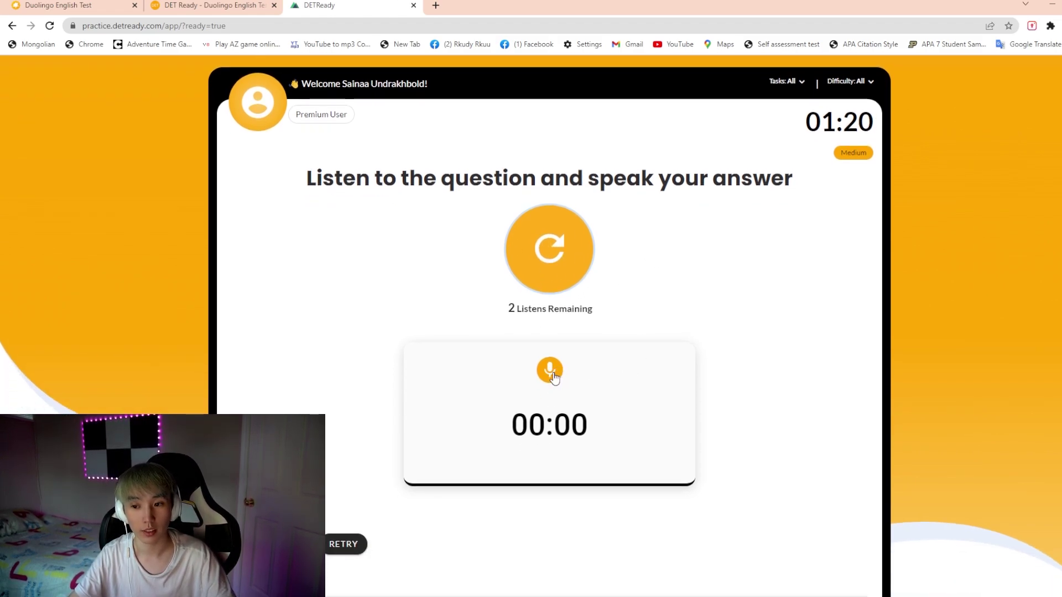
{"action": "left_click", "coordinate": [549, 370]}
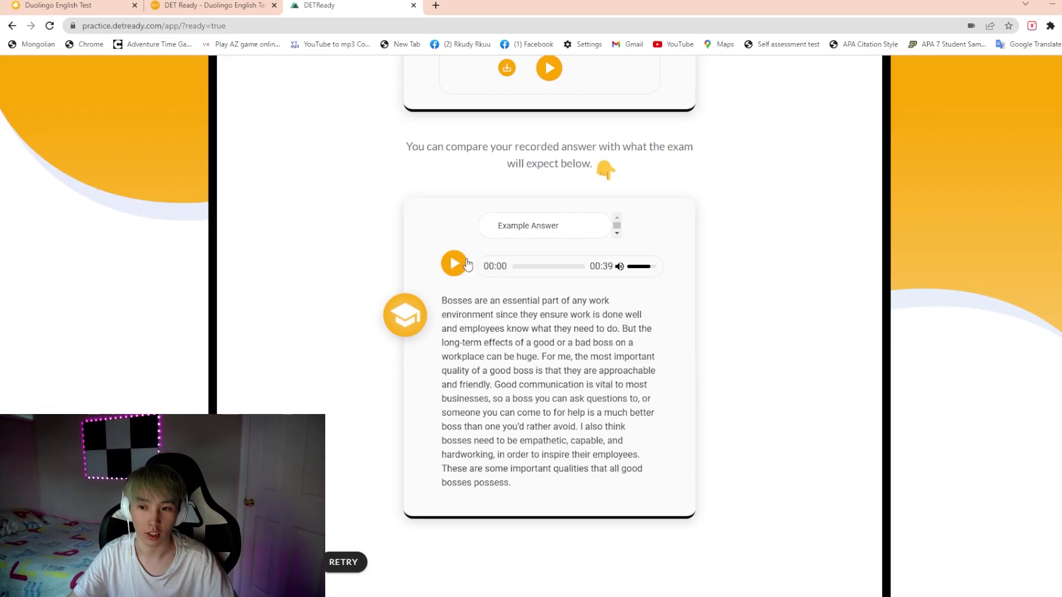
Step: Play short parts of the example answer and of the recorded spoken answer to compare them
{"action": "left_click", "coordinate": [454, 264]}
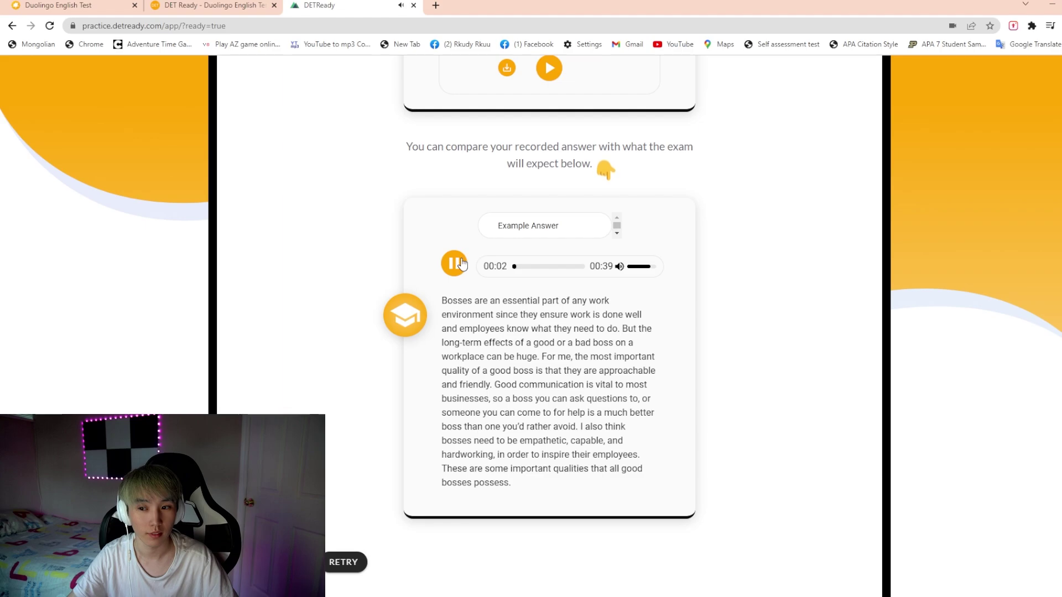
{"action": "left_click", "coordinate": [462, 264]}
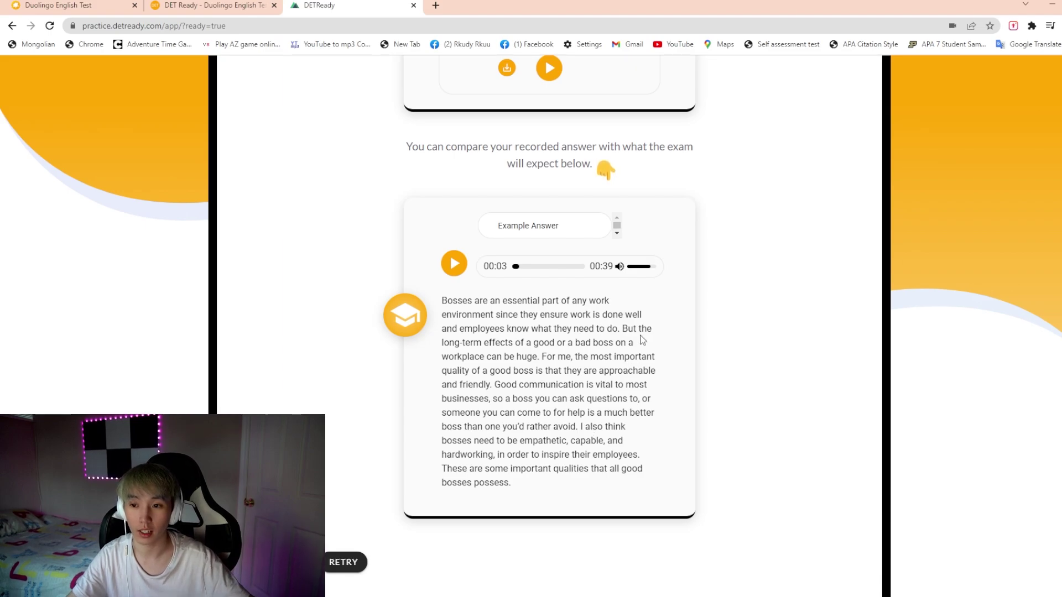
{"action": "scroll", "coordinate": [641, 340], "scroll_direction": "up", "scroll_amount": 5}
{"action": "left_click", "coordinate": [550, 358]}
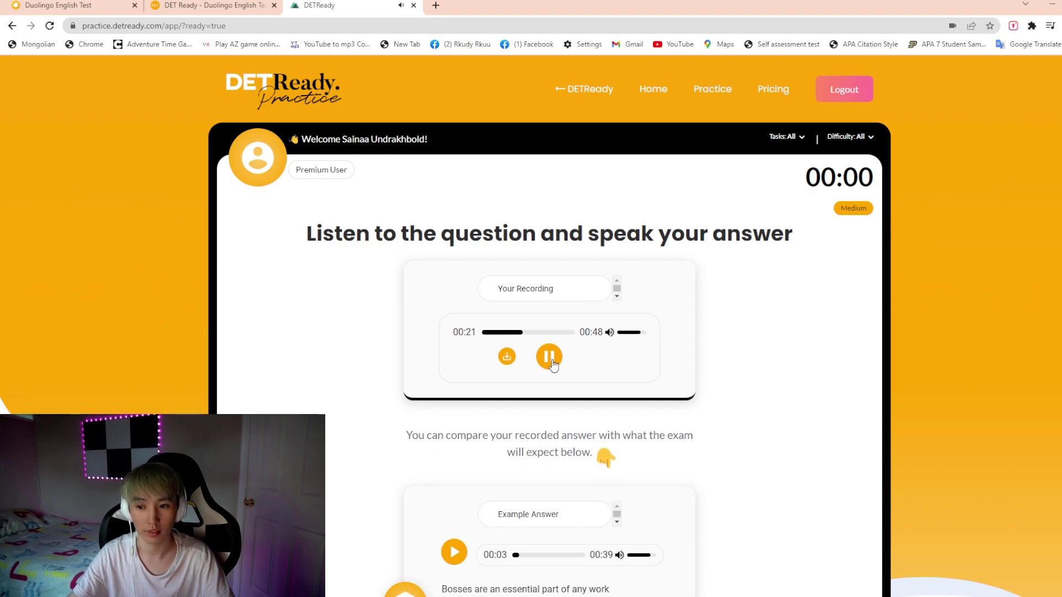
{"action": "left_click", "coordinate": [551, 360]}
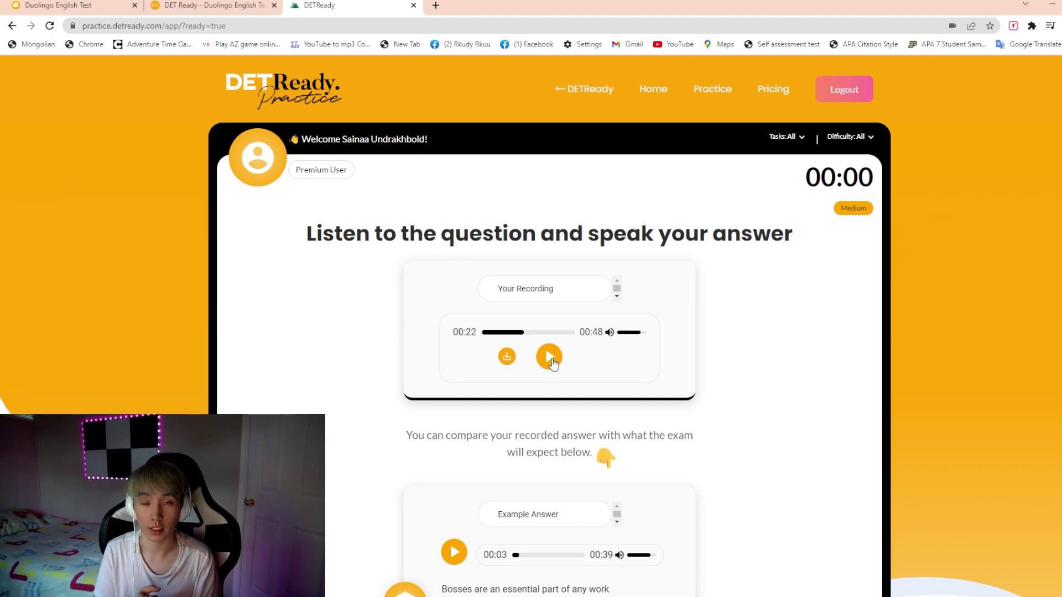
{"action": "scroll", "coordinate": [691, 372], "scroll_direction": "down", "scroll_amount": 4}
{"action": "scroll", "coordinate": [722, 401], "scroll_direction": "up", "scroll_amount": 4}
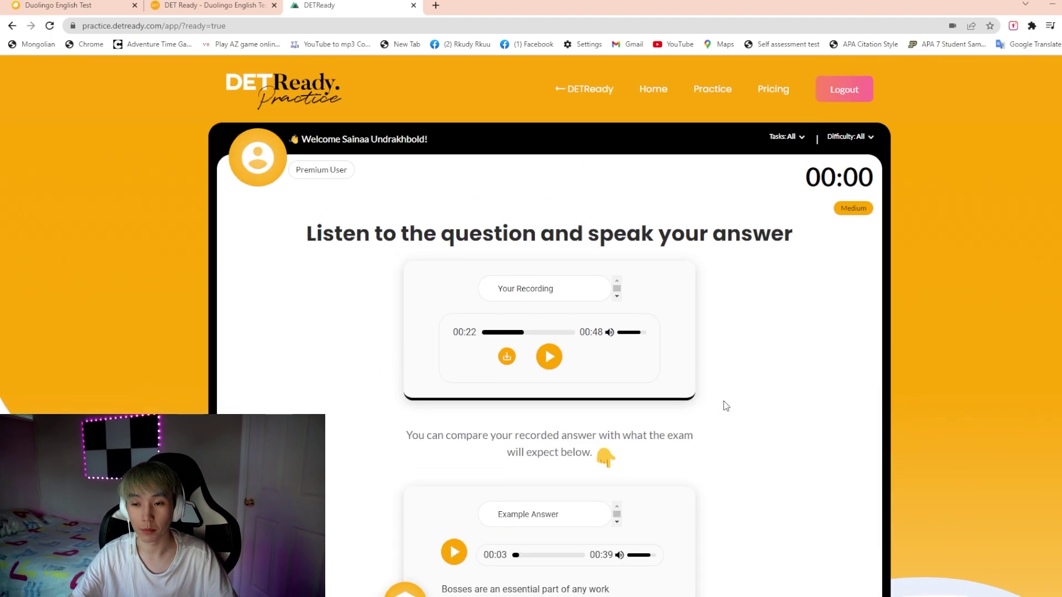
{"action": "scroll", "coordinate": [722, 394], "scroll_direction": "down", "scroll_amount": 5}
{"action": "scroll", "coordinate": [674, 417], "scroll_direction": "up", "scroll_amount": 4}
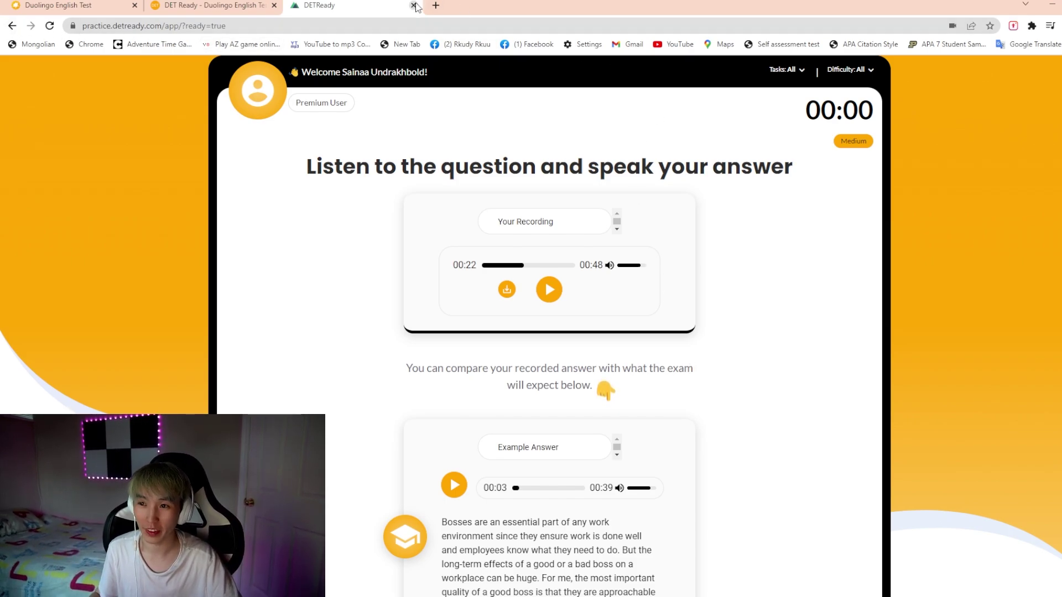
{"action": "scroll", "coordinate": [707, 228], "scroll_direction": "up", "scroll_amount": 1}
{"action": "scroll", "coordinate": [707, 228], "scroll_direction": "up", "scroll_amount": 1}
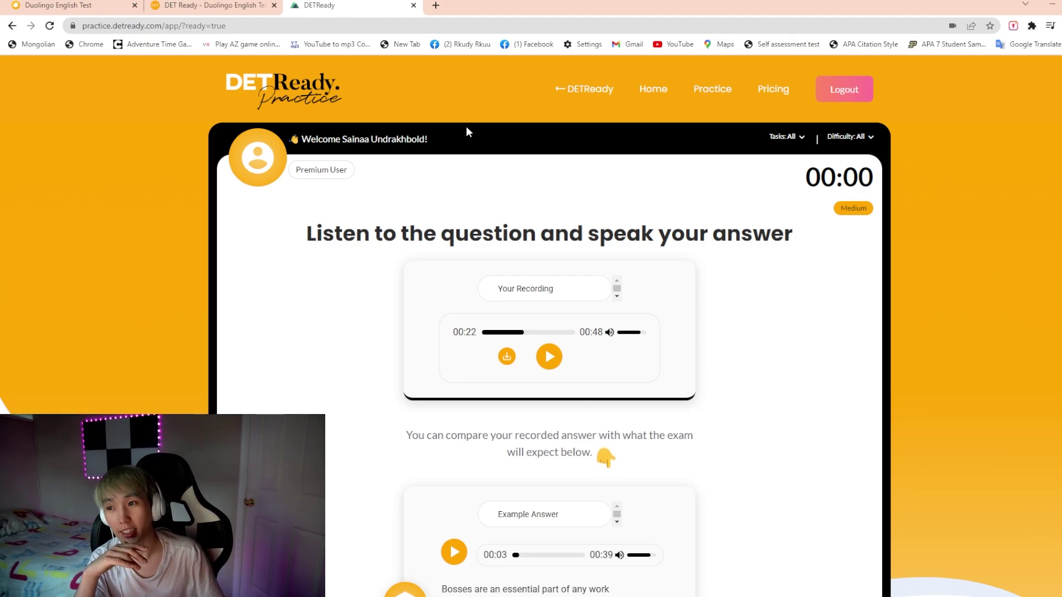
Step: Close the DET Ready practice page and the DET Ready website to return to the Duolingo test results
{"action": "left_click", "coordinate": [414, 5]}
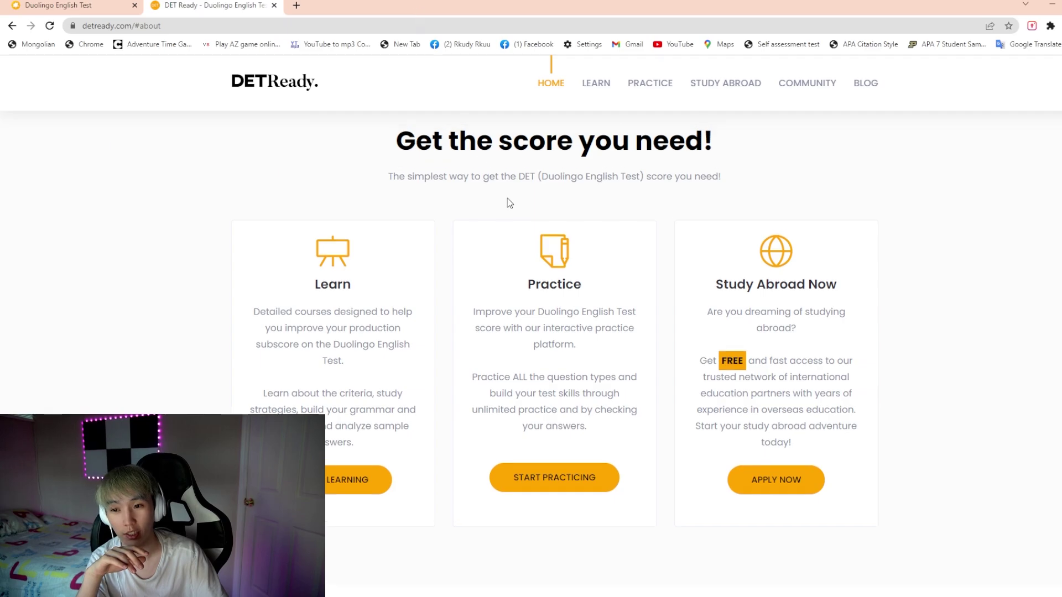
{"action": "scroll", "coordinate": [507, 199], "scroll_direction": "up", "scroll_amount": 10}
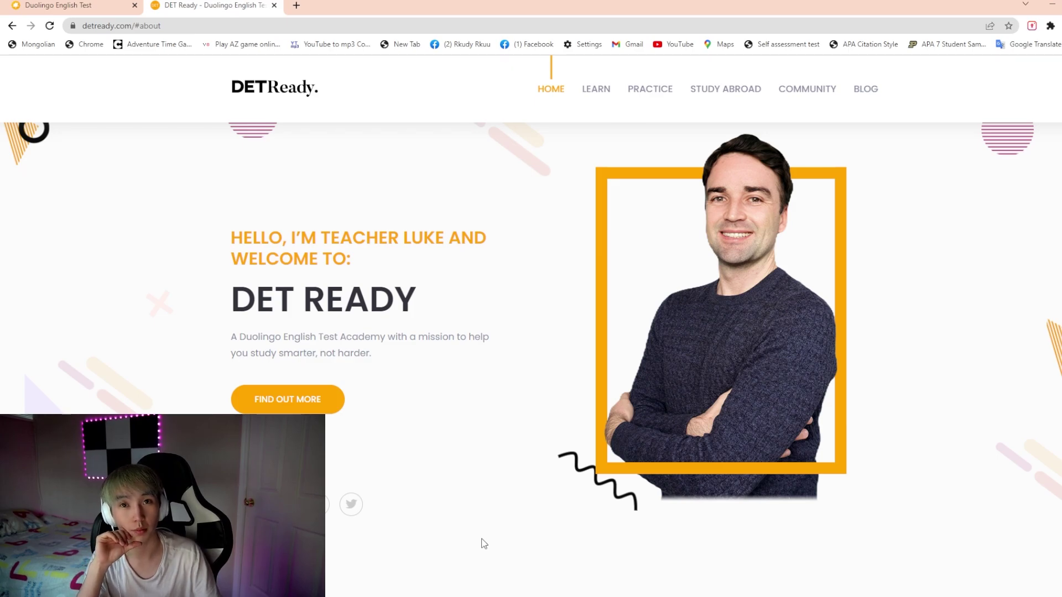
{"action": "key", "text": "ctrl+w"}
Step: Highlight the description explaining why the test taken on 2022-08-31 is invalid, and clear the highlight
{"action": "left_click_drag", "start_coordinate": [446, 276], "coordinate": [271, 185]}
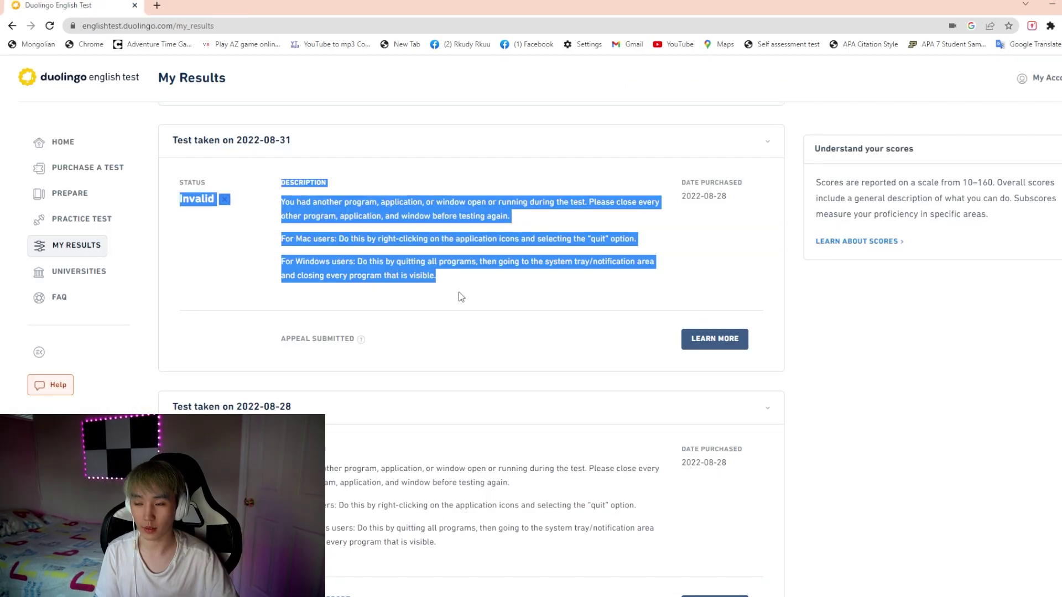
{"action": "left_click_drag", "start_coordinate": [461, 297], "coordinate": [282, 202]}
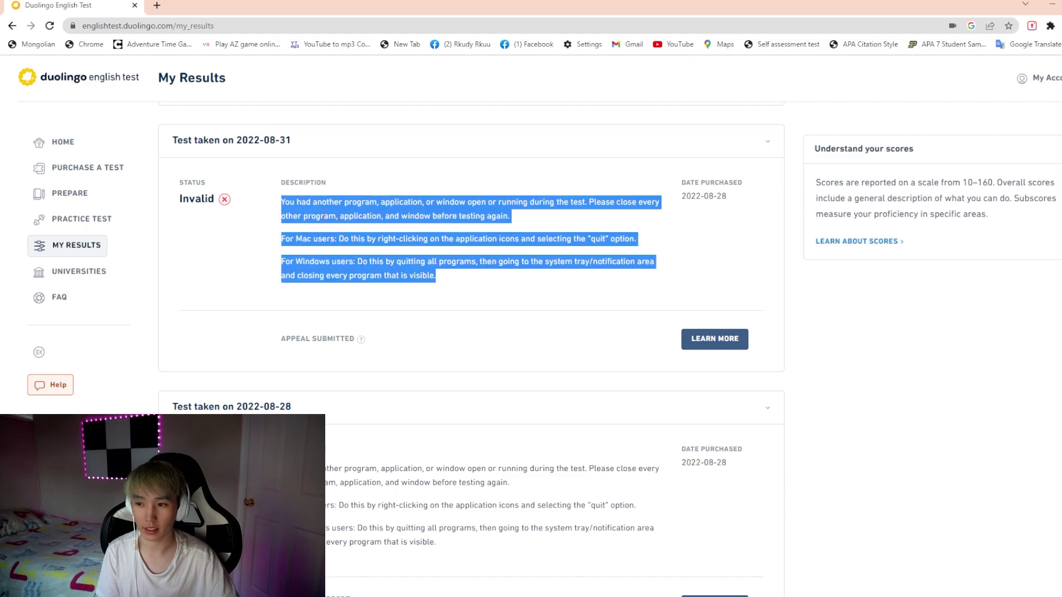
{"action": "left_click", "coordinate": [460, 277]}
Step: Highlight the invalidity description of the test taken on 2022-08-24 and collapse that result
{"action": "scroll", "coordinate": [465, 285], "scroll_direction": "down", "scroll_amount": 5}
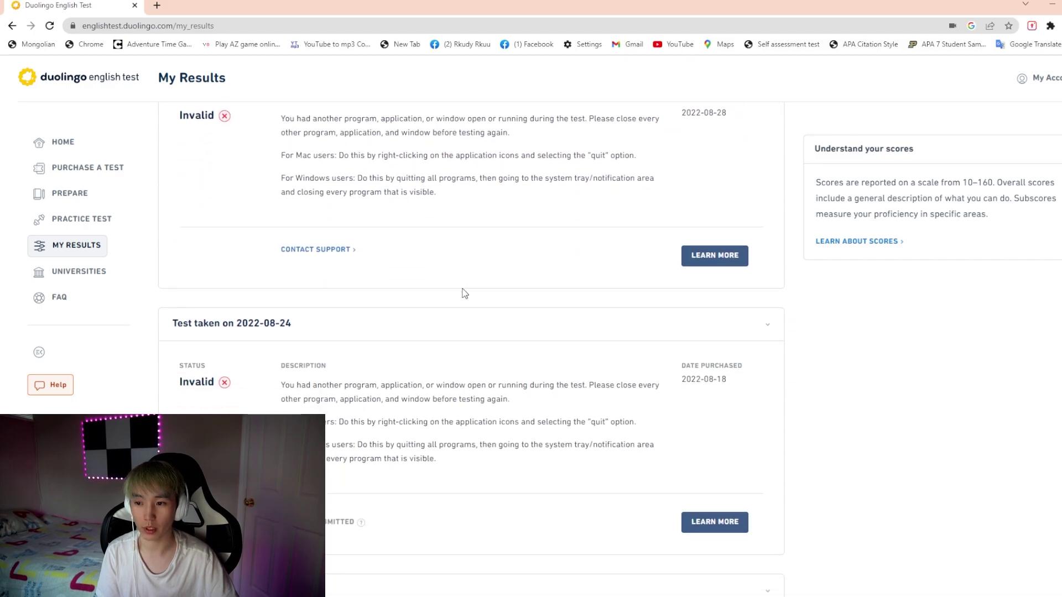
{"action": "scroll", "coordinate": [464, 293], "scroll_direction": "up", "scroll_amount": 1}
{"action": "left_click_drag", "start_coordinate": [437, 520], "coordinate": [276, 443]}
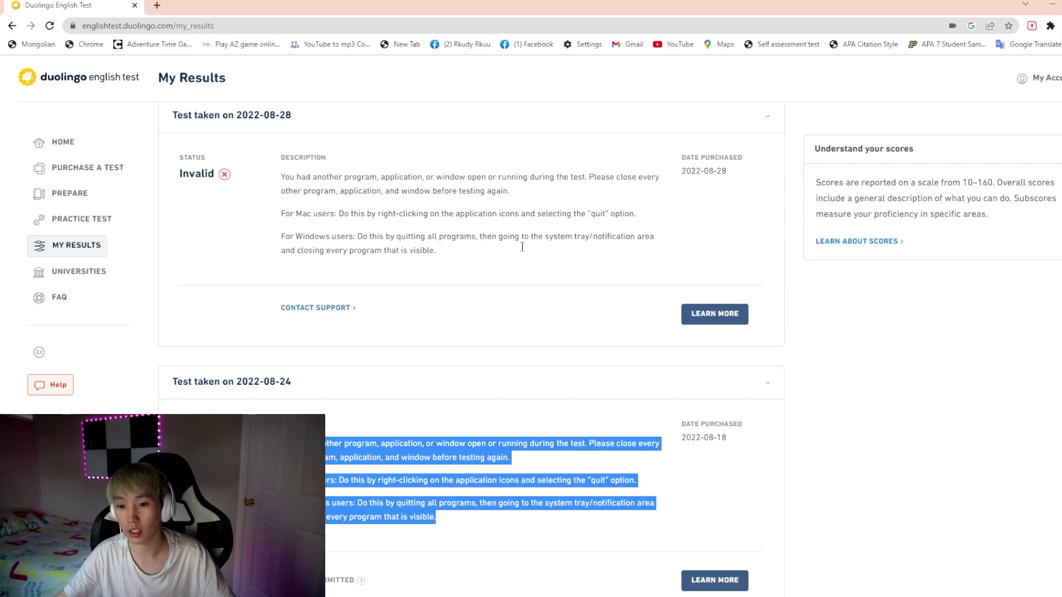
{"action": "left_click", "coordinate": [486, 395]}
Step: Highlight the purchase date of the test taken on 2022-08-28 and compare it with the 2022-08-31 test
{"action": "scroll", "coordinate": [486, 456], "scroll_direction": "up", "scroll_amount": 4}
{"action": "scroll", "coordinate": [486, 456], "scroll_direction": "down", "scroll_amount": 2}
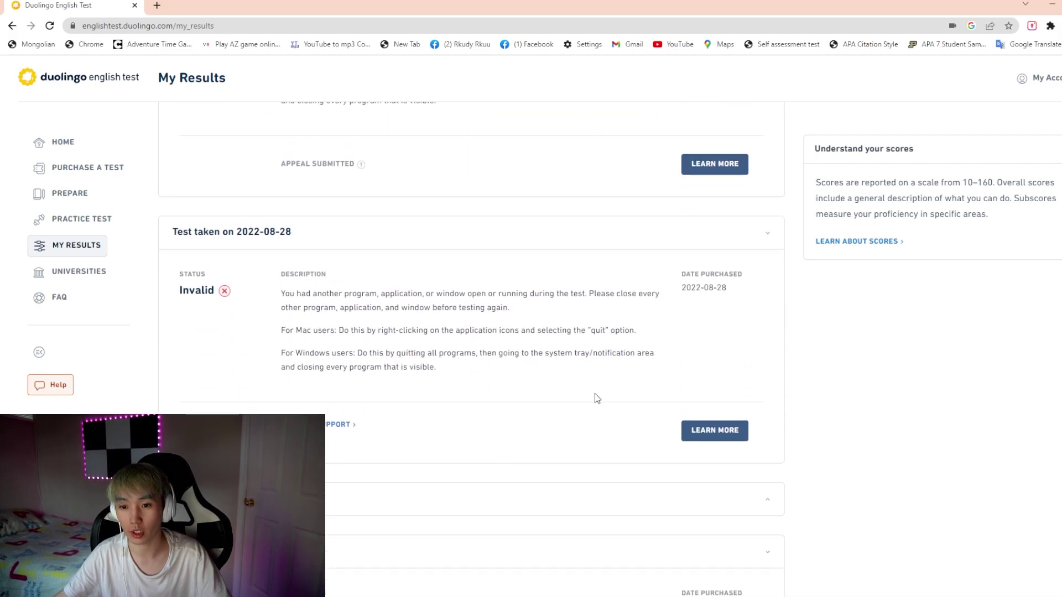
{"action": "left_click_drag", "start_coordinate": [737, 293], "coordinate": [680, 289]}
{"action": "scroll", "coordinate": [694, 365], "scroll_direction": "up", "scroll_amount": 4}
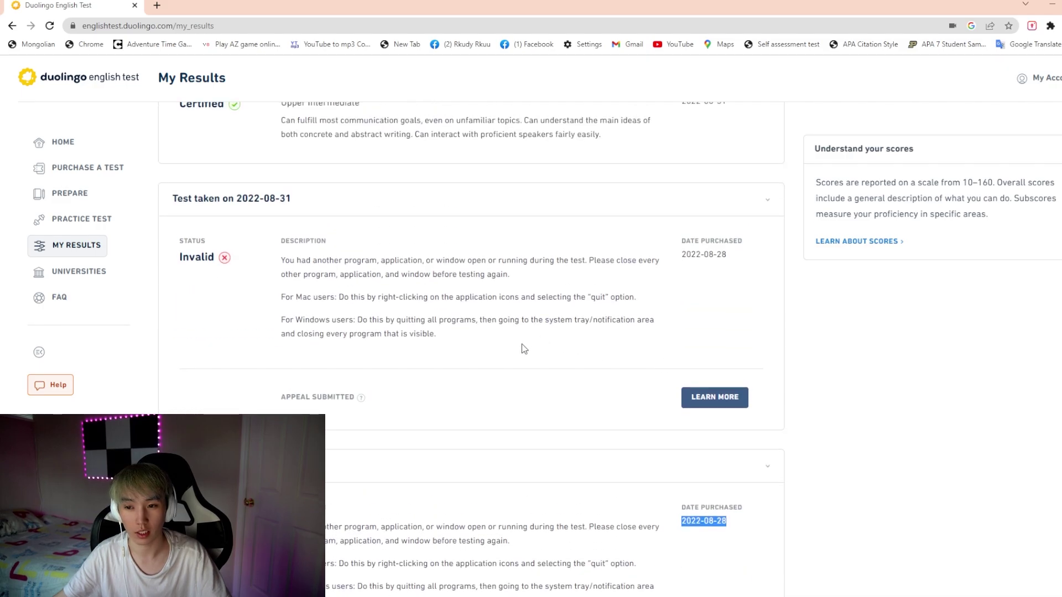
Step: Point out the date of the test taken on 2020-04-10 and view its overall score and subscores
{"action": "scroll", "coordinate": [523, 348], "scroll_direction": "down", "scroll_amount": 14}
{"action": "scroll", "coordinate": [522, 349], "scroll_direction": "up", "scroll_amount": 4}
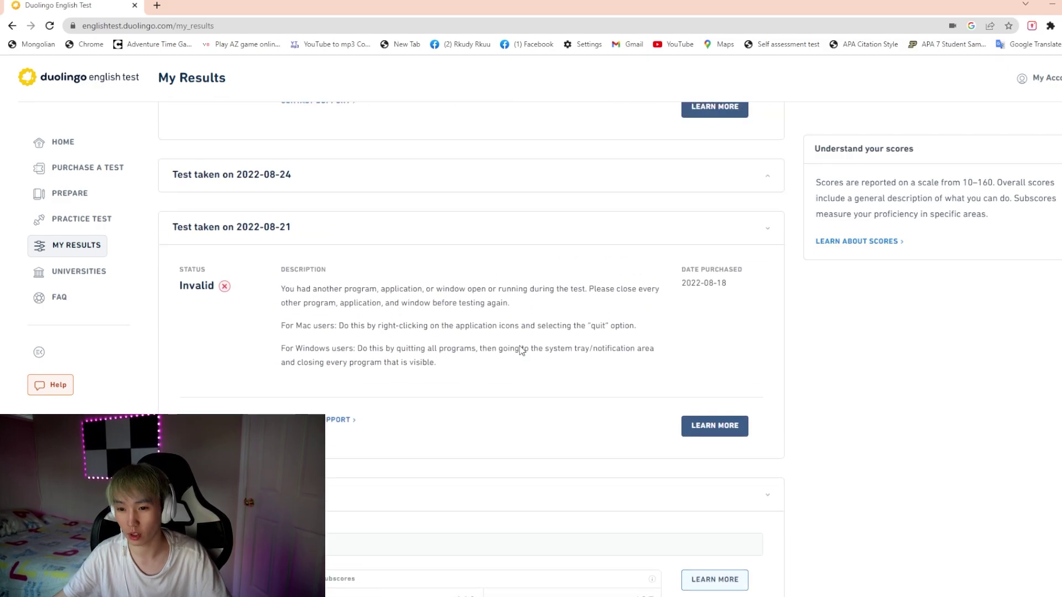
{"action": "scroll", "coordinate": [521, 349], "scroll_direction": "down", "scroll_amount": 2}
{"action": "left_click_drag", "start_coordinate": [292, 351], "coordinate": [253, 352]}
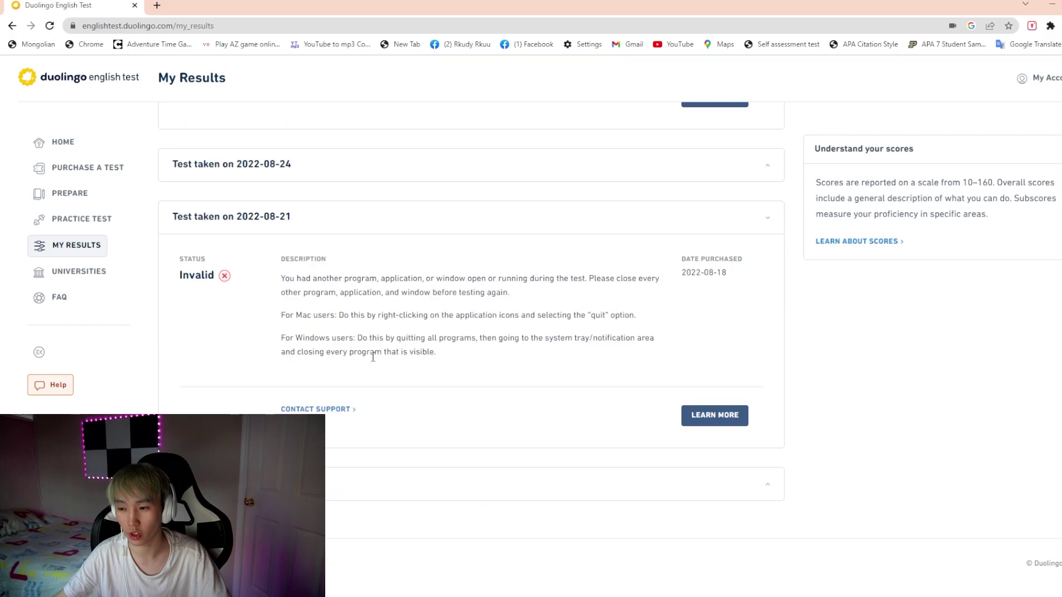
{"action": "scroll", "coordinate": [365, 475], "scroll_direction": "down", "scroll_amount": 4}
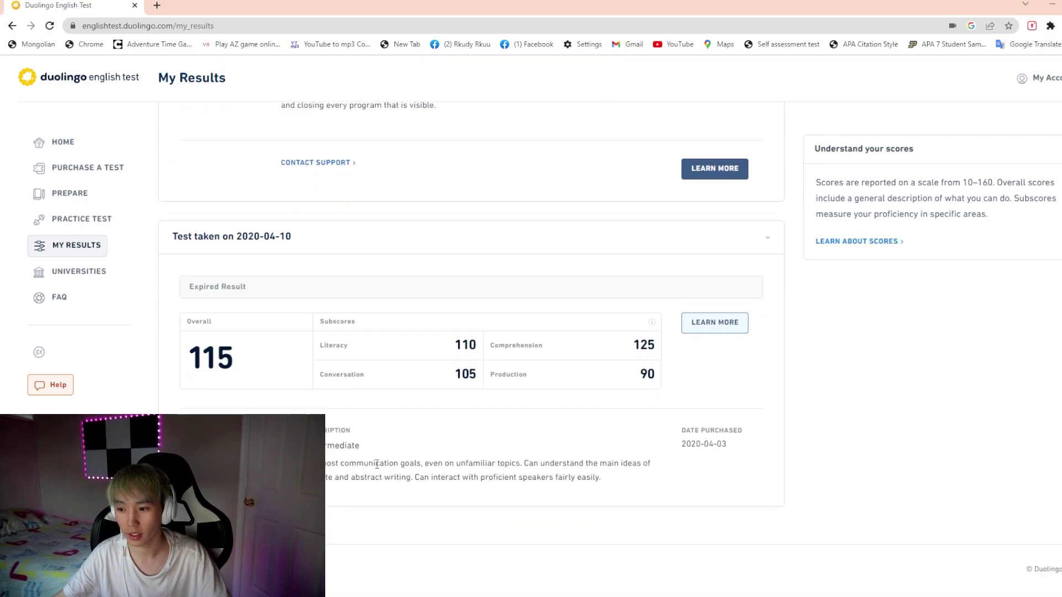
Step: Highlight the status and description of the test taken on 2022-08-21, and clear the highlight
{"action": "scroll", "coordinate": [381, 469], "scroll_direction": "up", "scroll_amount": 8}
{"action": "scroll", "coordinate": [381, 469], "scroll_direction": "down", "scroll_amount": 2}
{"action": "left_click_drag", "start_coordinate": [436, 501], "coordinate": [183, 376]}
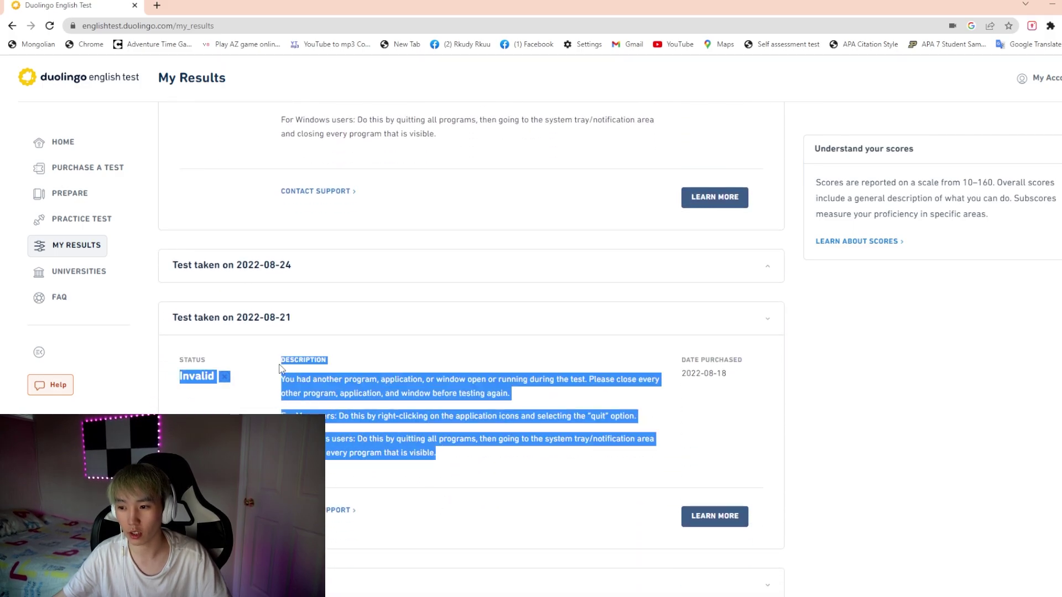
{"action": "left_click", "coordinate": [428, 438]}
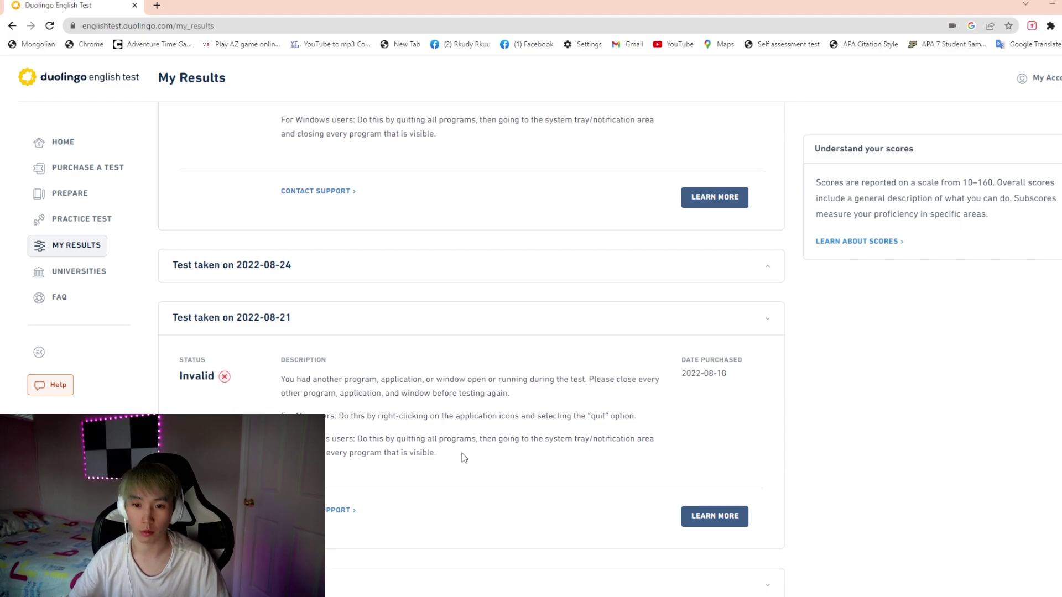